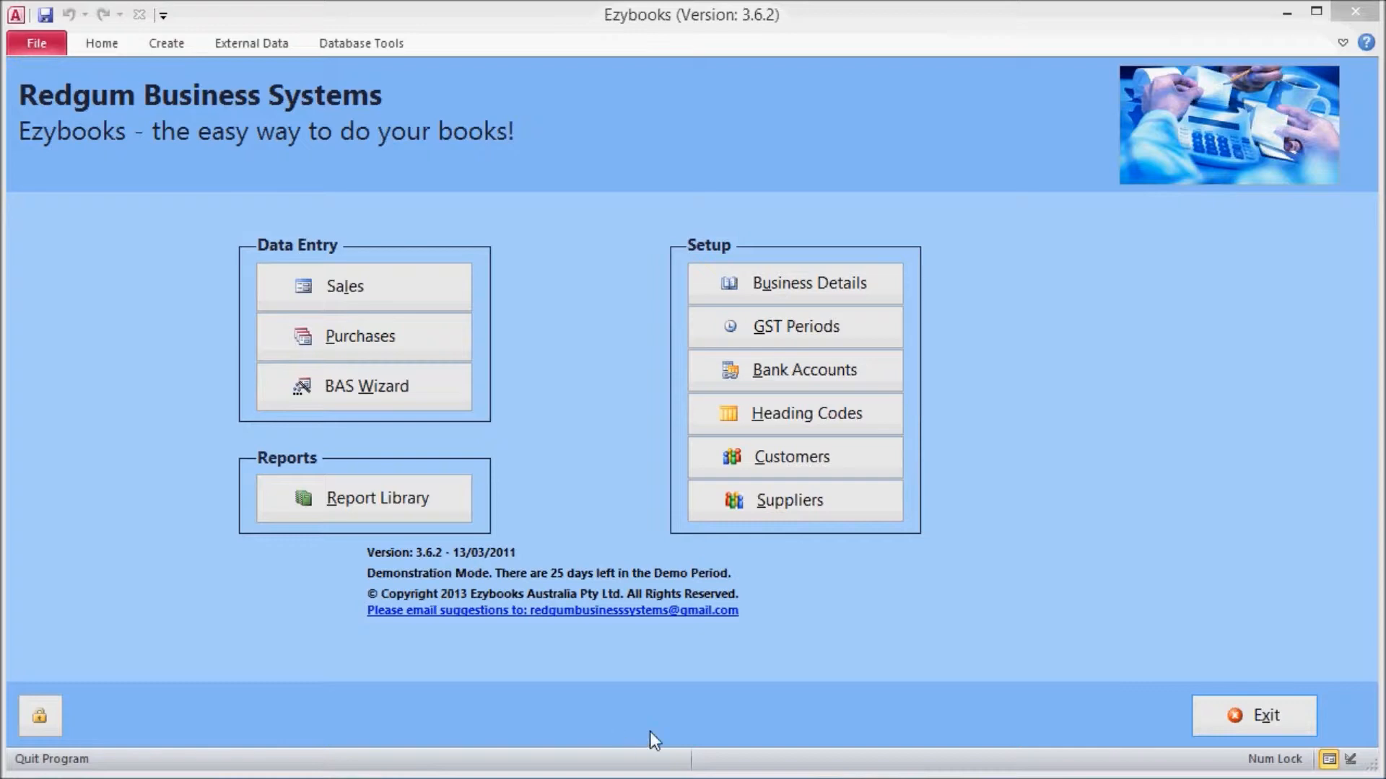
# Step: Review the Business Details setup and the GST Period & Financial Year setup, closing each form without changes
pyautogui.click(897, 286)
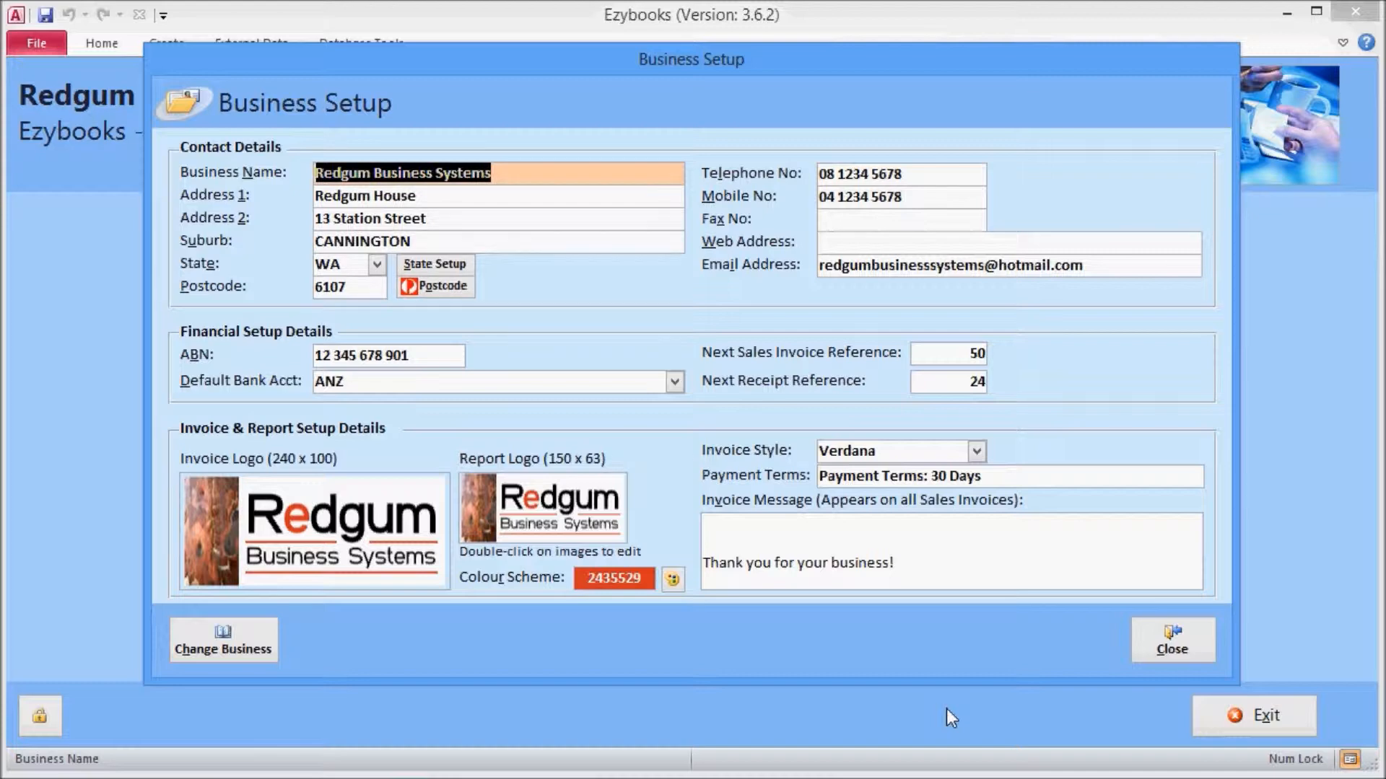
pyautogui.click(1169, 645)
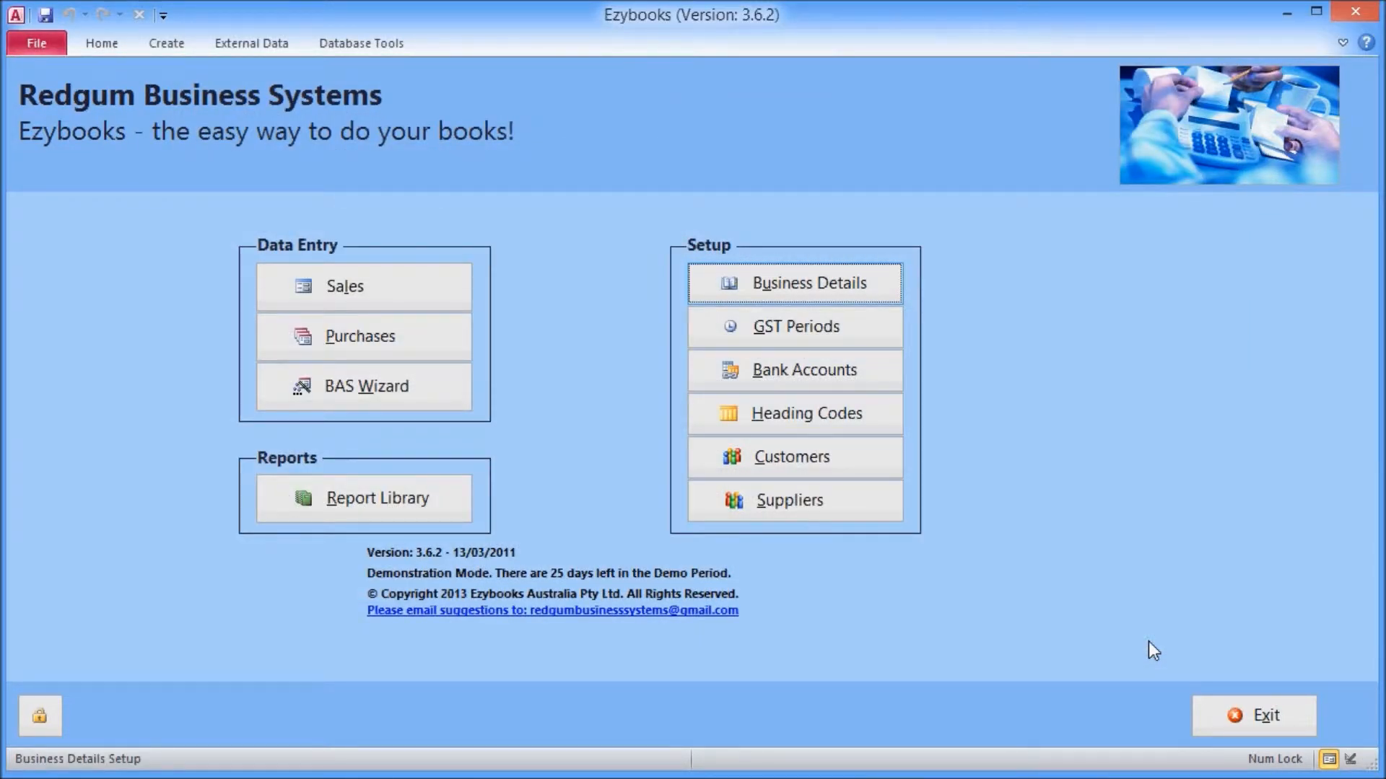
pyautogui.click(892, 340)
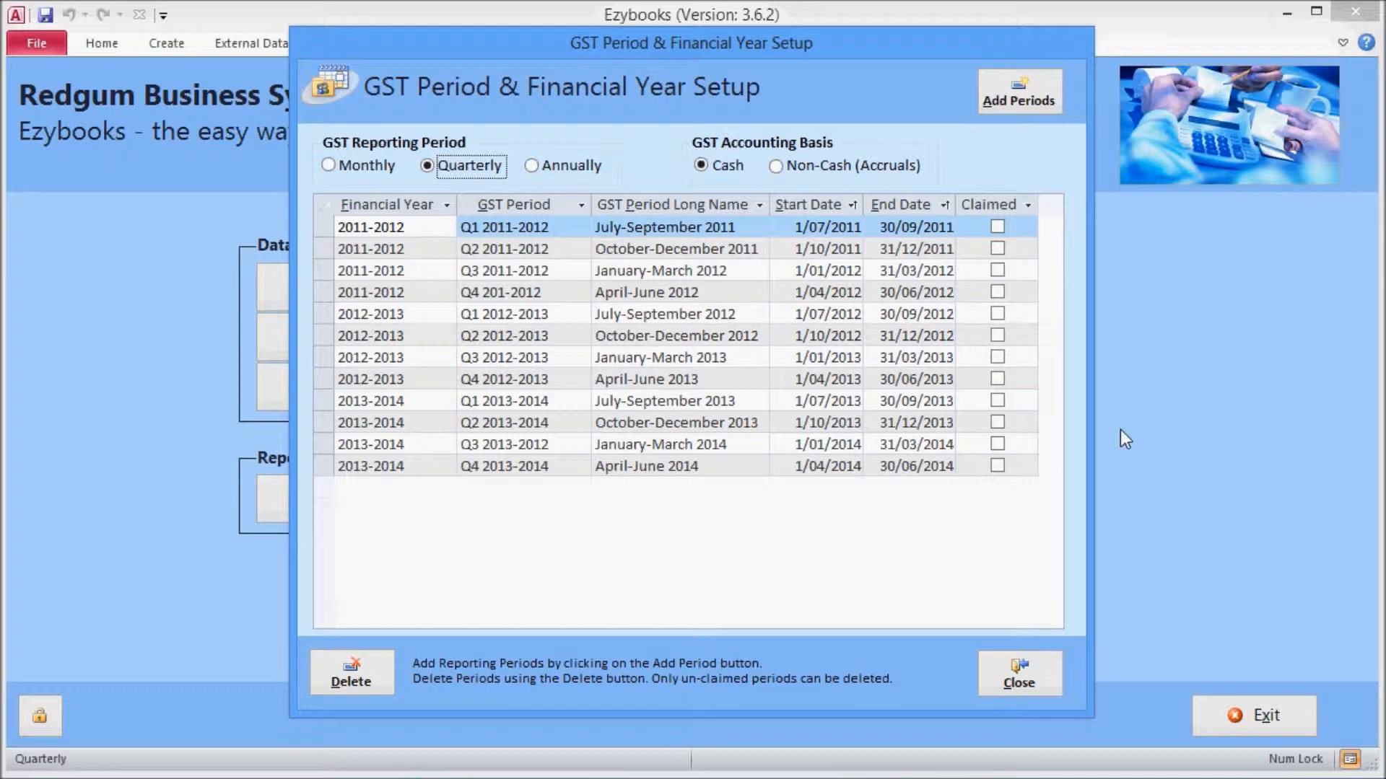
pyautogui.click(1019, 682)
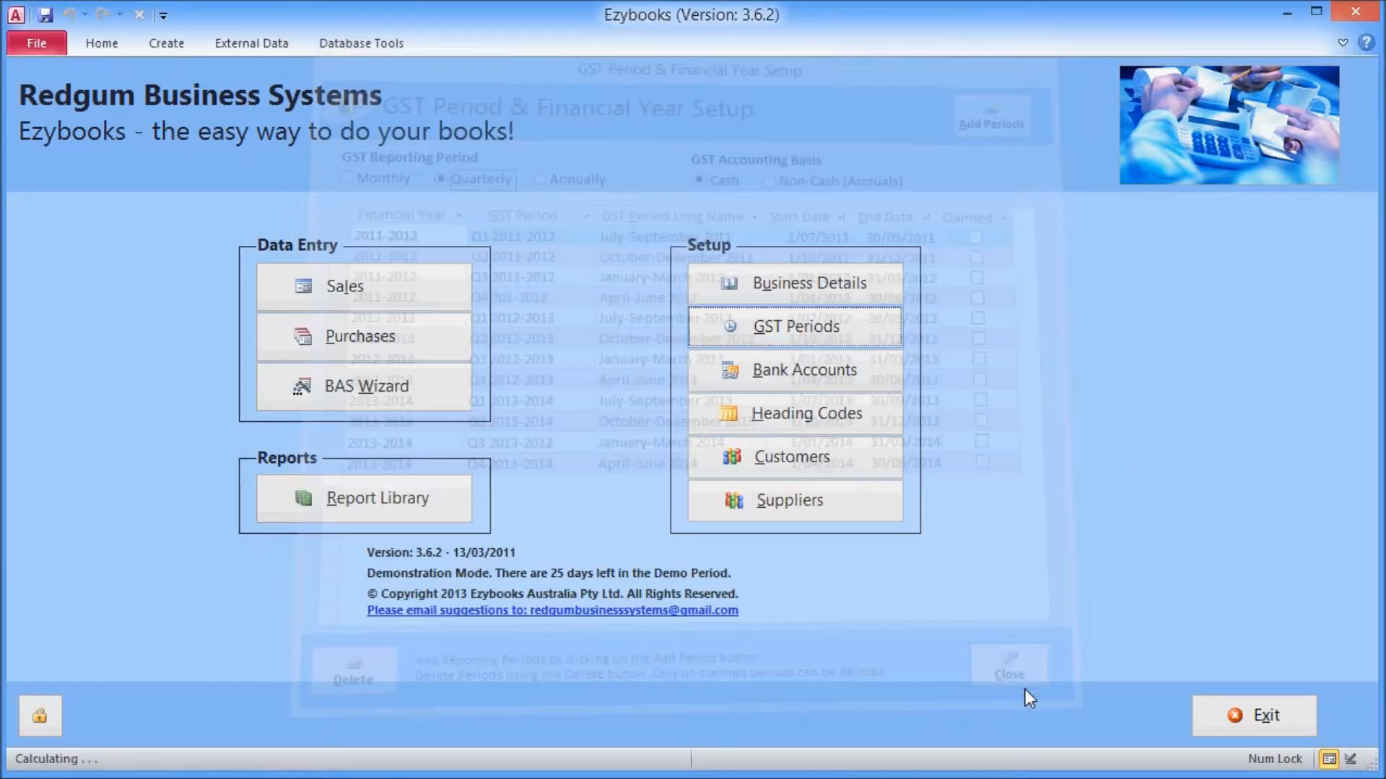
# Step: View the Credit Card (ANZ) and Petty Cash records in the bank account setup and close it
pyautogui.click(889, 381)
pyautogui.click(960, 215)
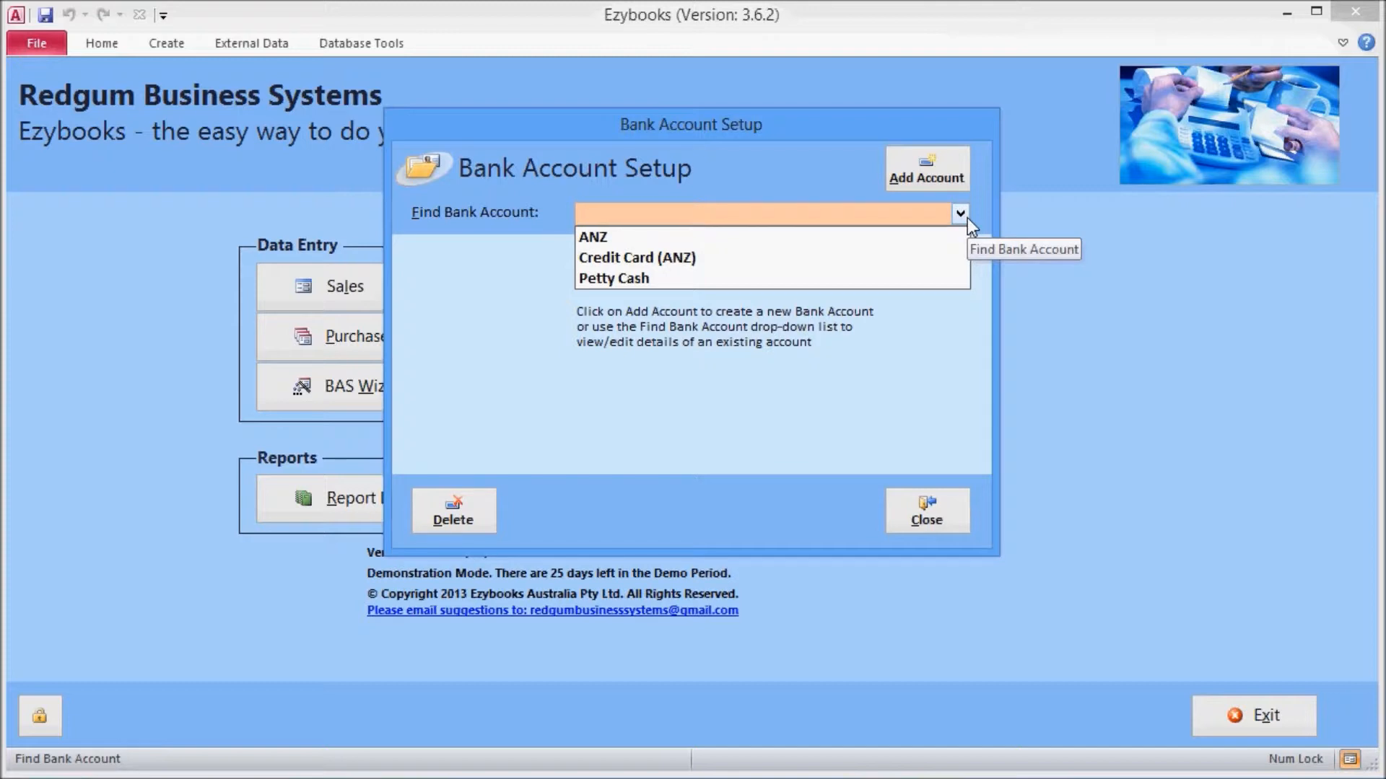
pyautogui.click(899, 261)
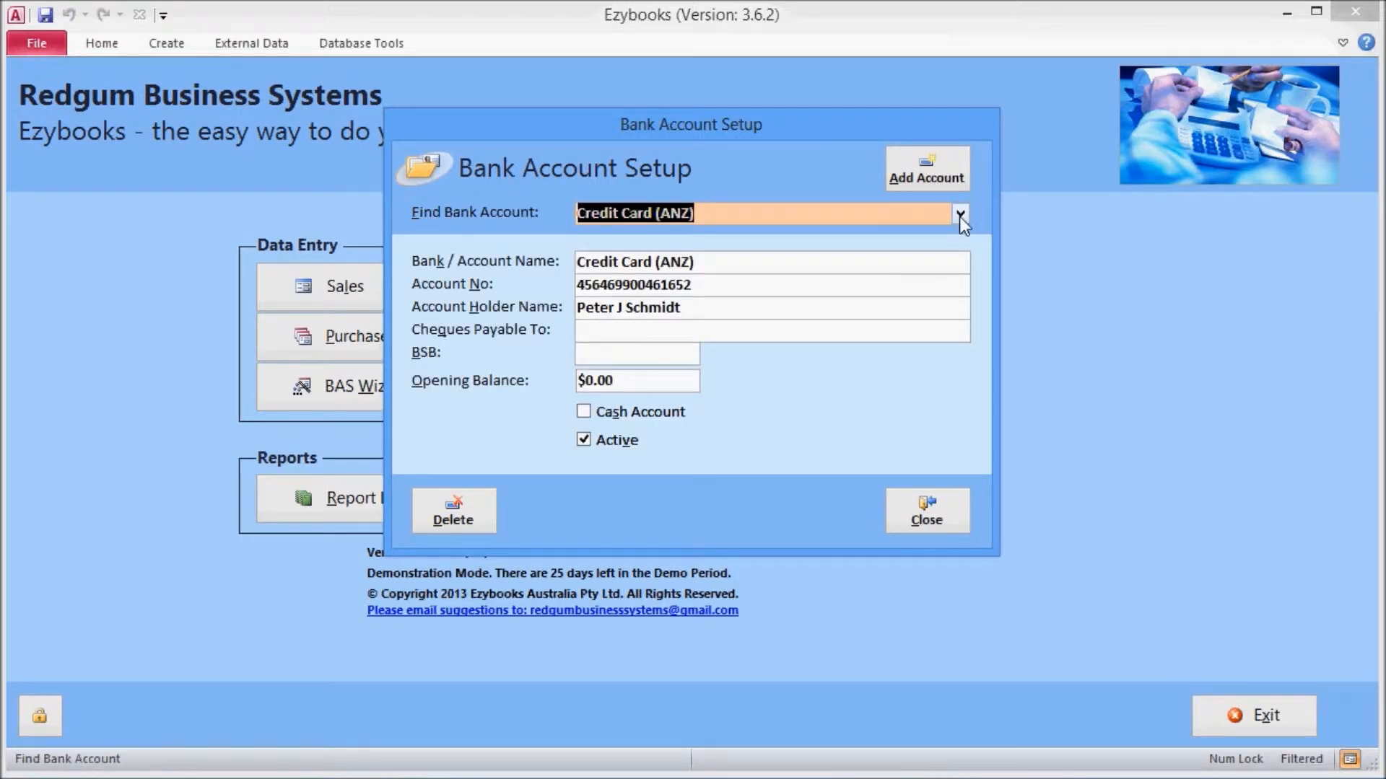
pyautogui.click(959, 214)
pyautogui.click(898, 273)
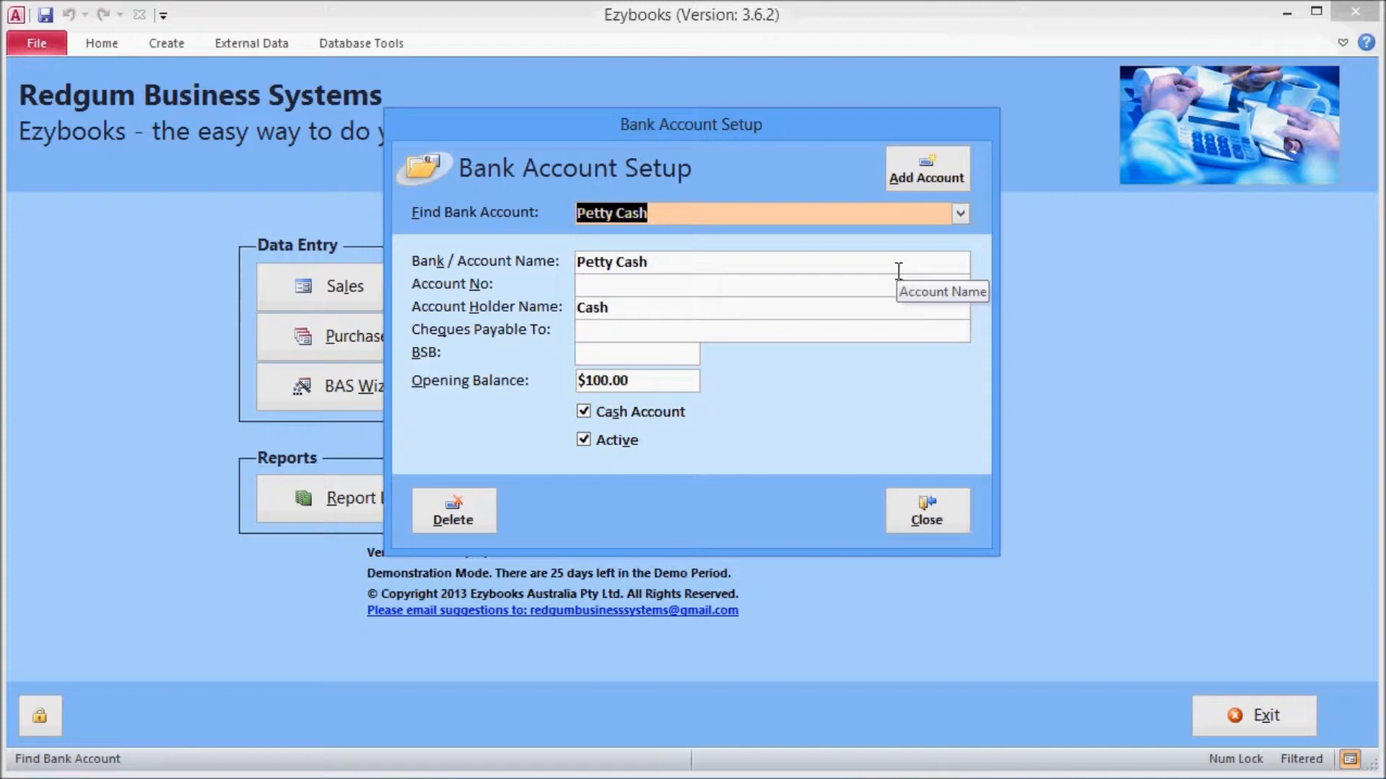
pyautogui.click(946, 533)
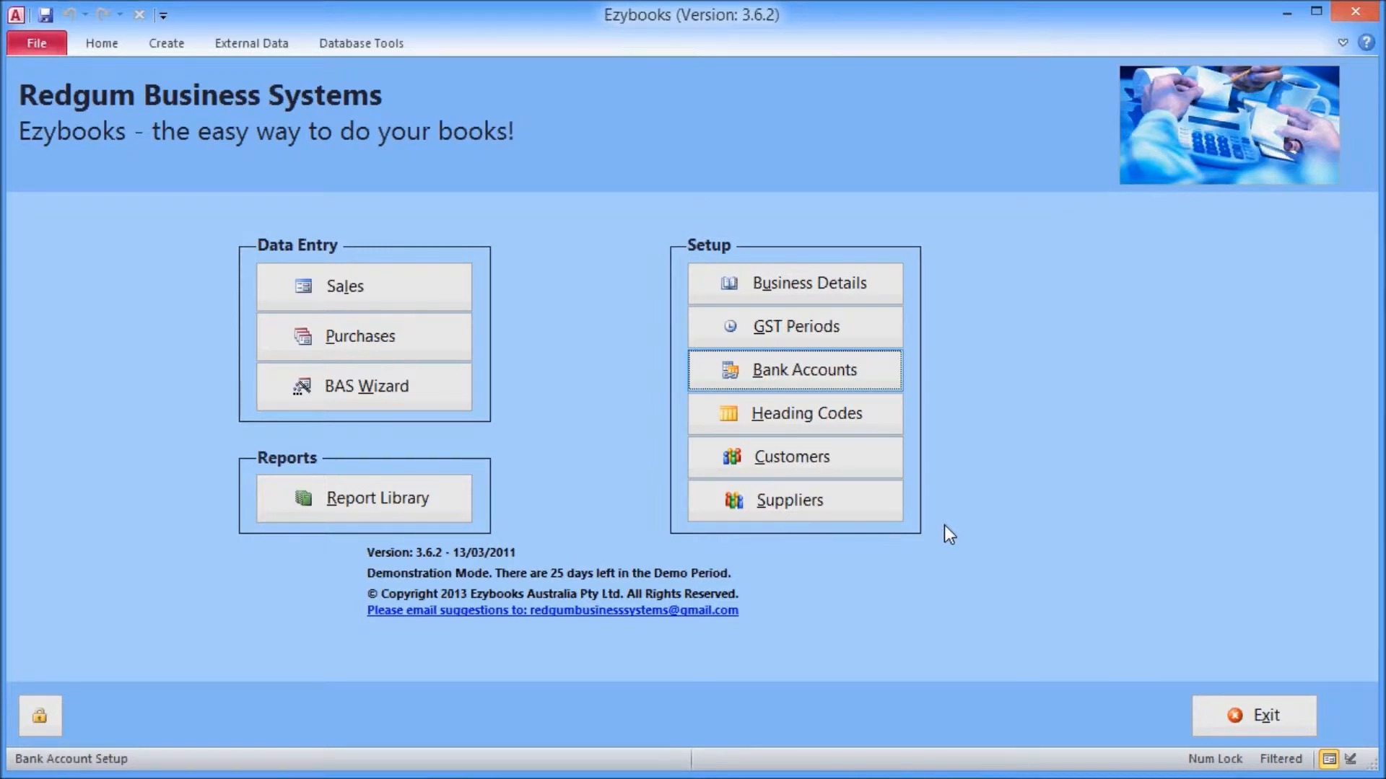
# Step: Review the heading codes and the suggested expense heading codes, adding none, and close the setup
pyautogui.click(890, 424)
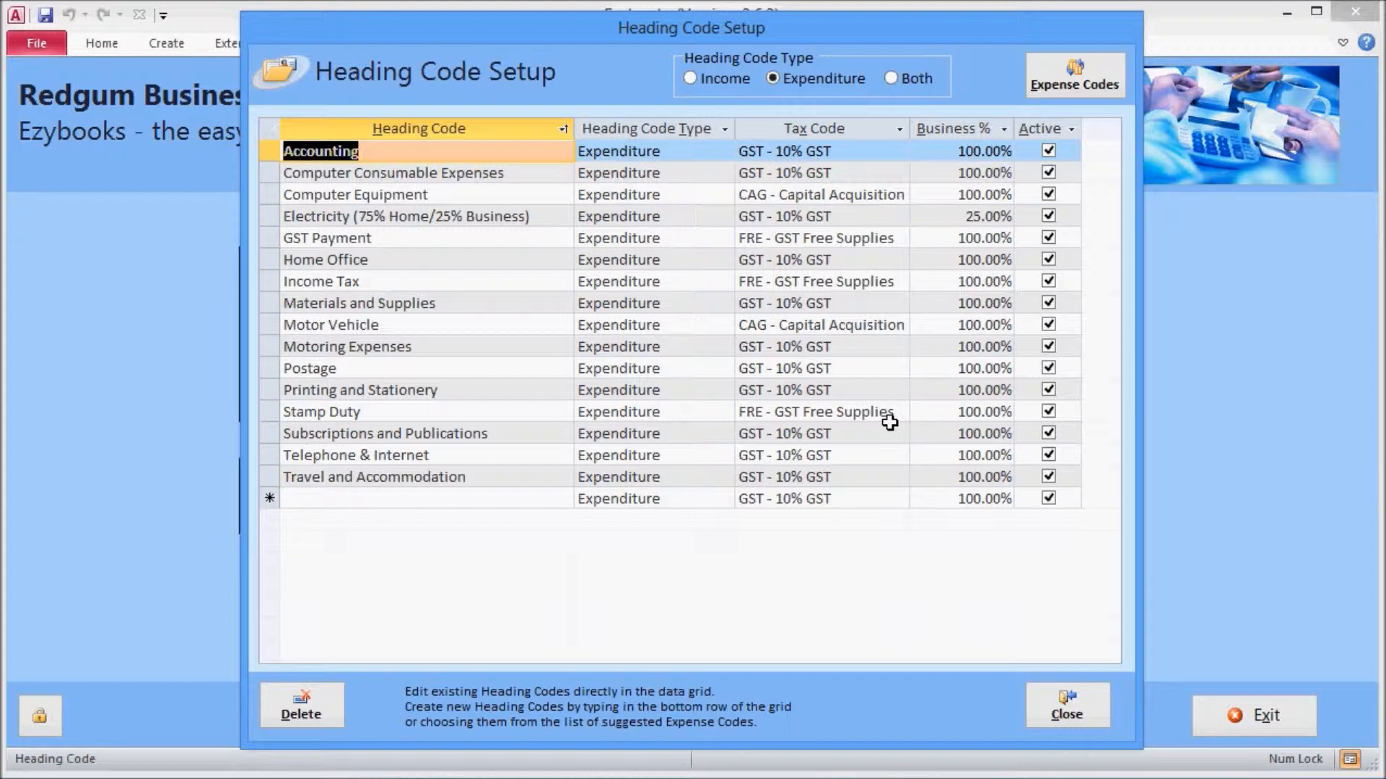
pyautogui.click(1102, 89)
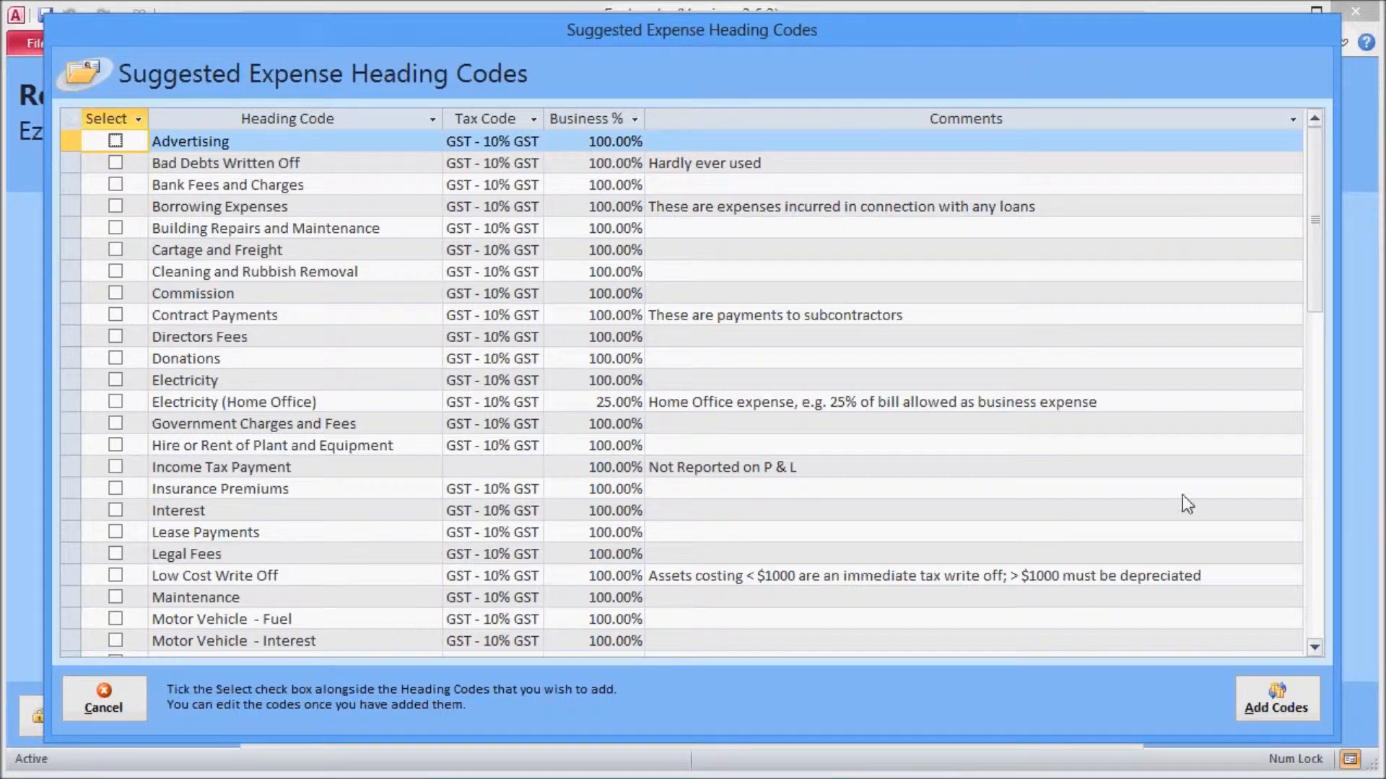
pyautogui.click(103, 706)
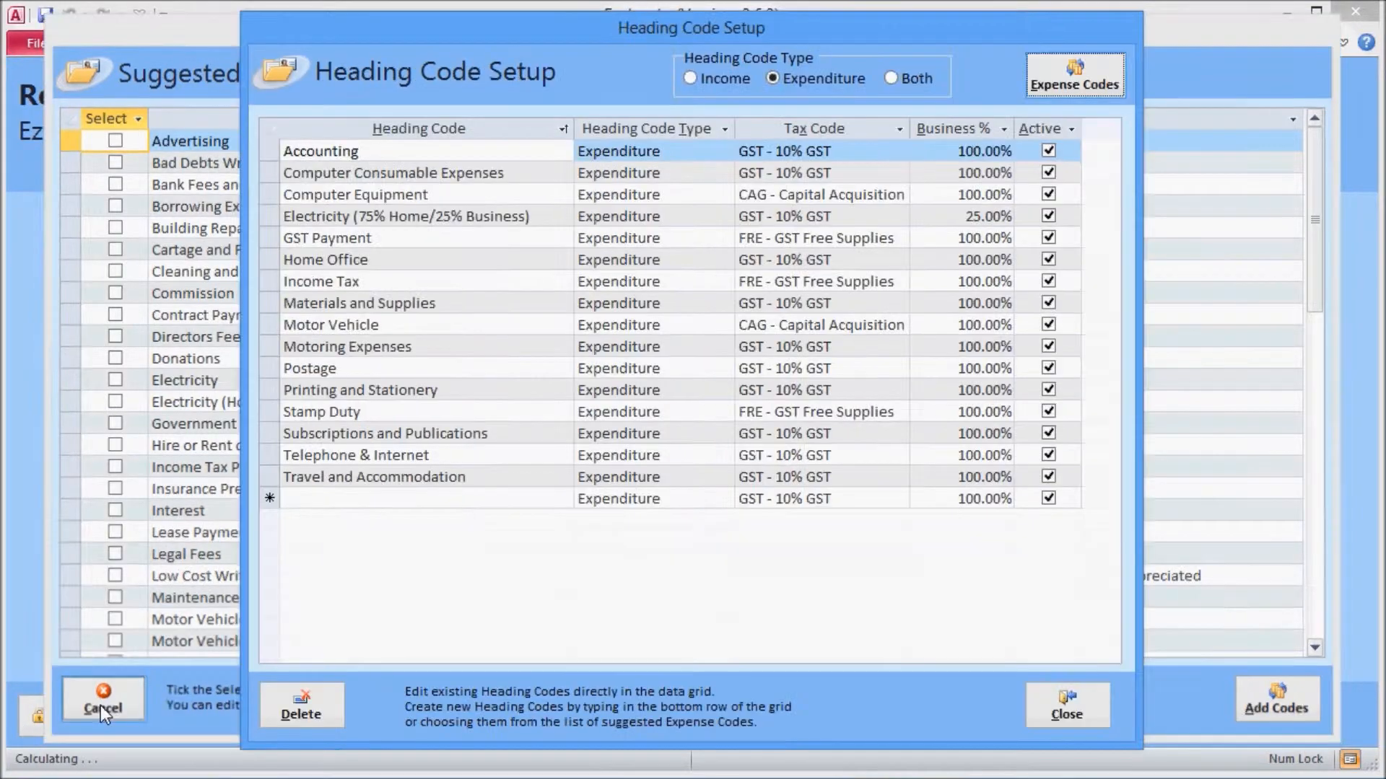
pyautogui.click(1100, 715)
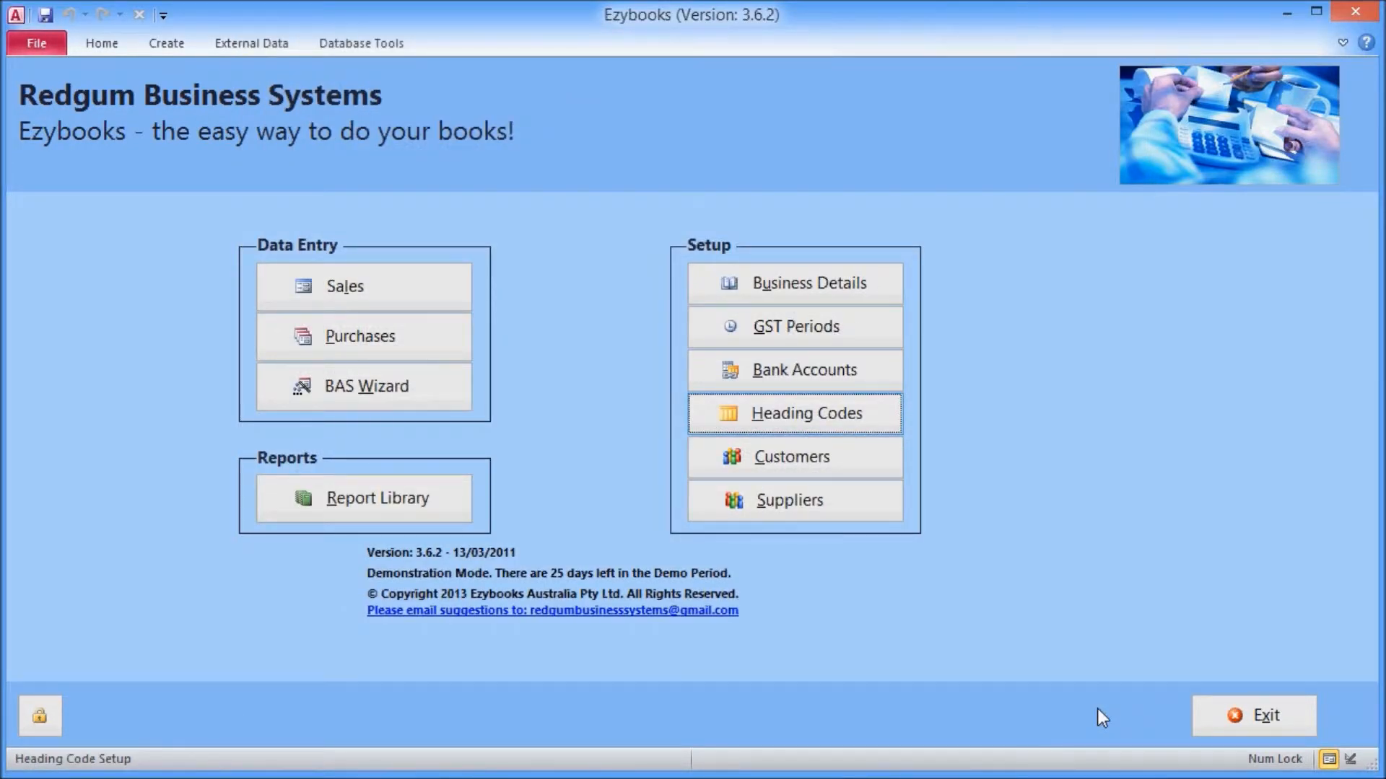
# Step: Look up the customer CSG Limited in the customer setup and view its location on the map
pyautogui.click(897, 470)
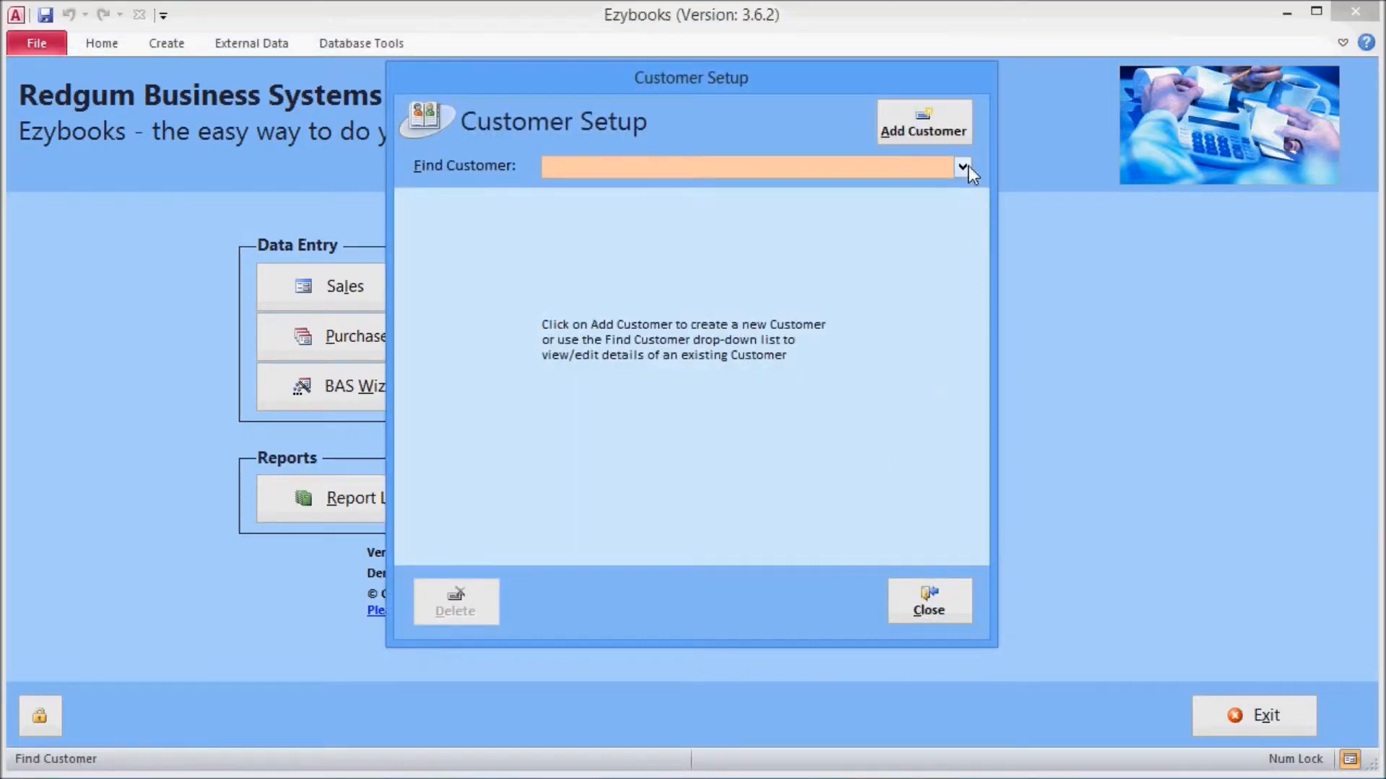
pyautogui.click(962, 166)
pyautogui.click(945, 188)
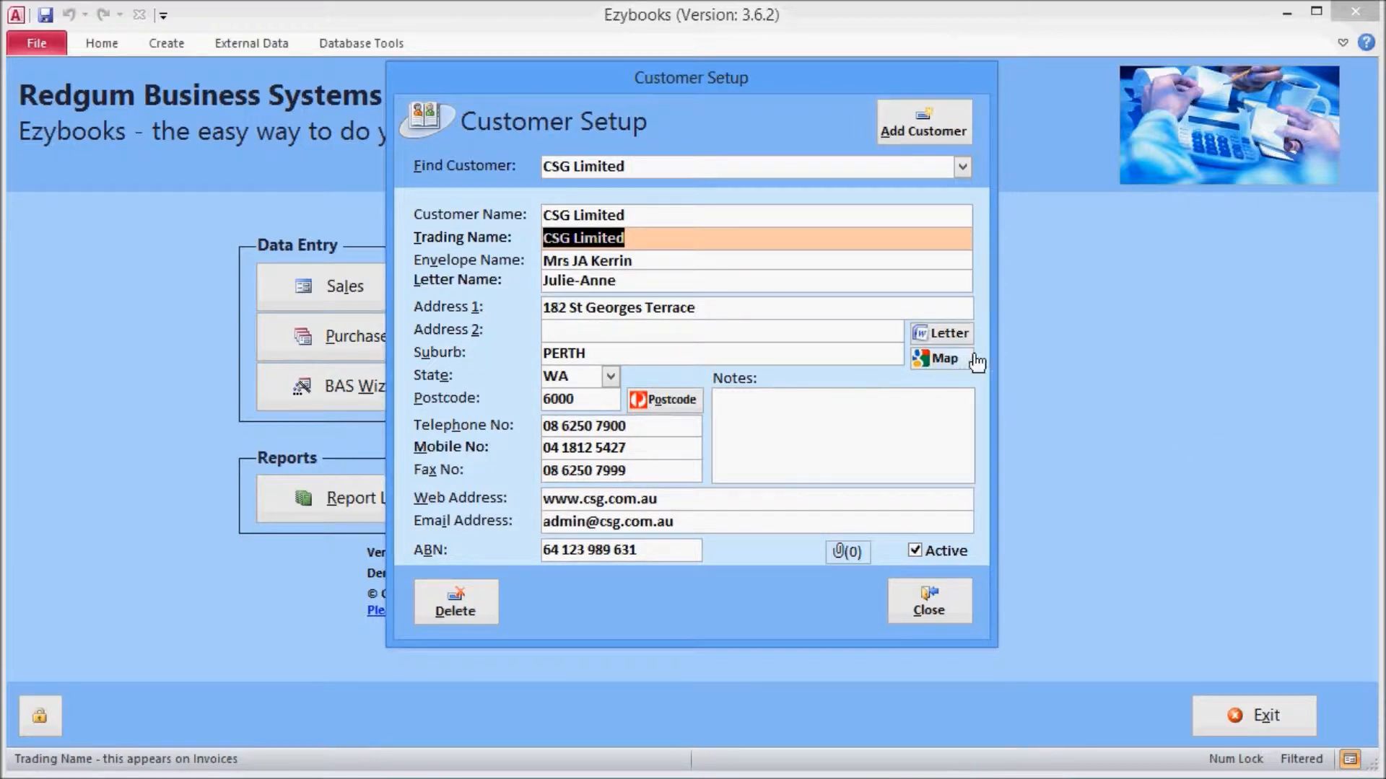
pyautogui.click(960, 367)
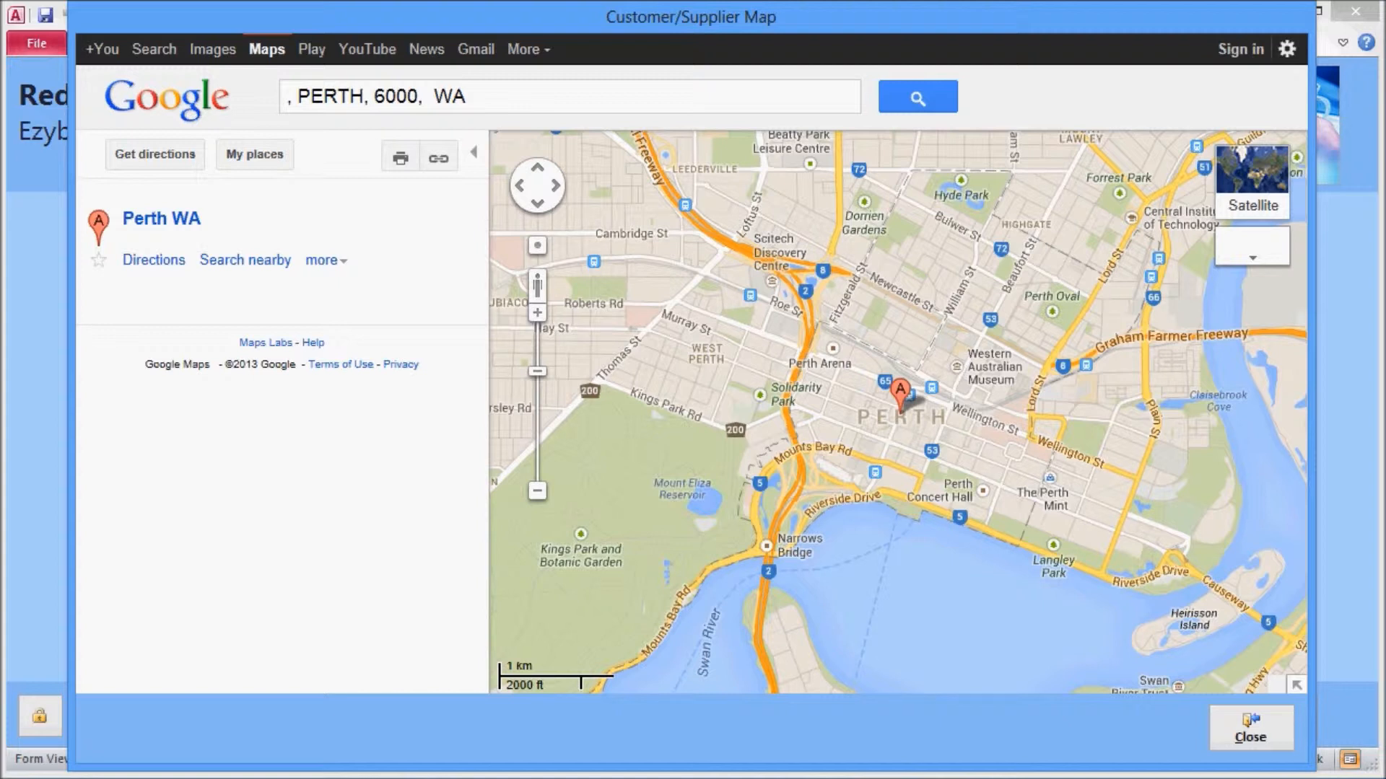
pyautogui.click(1250, 727)
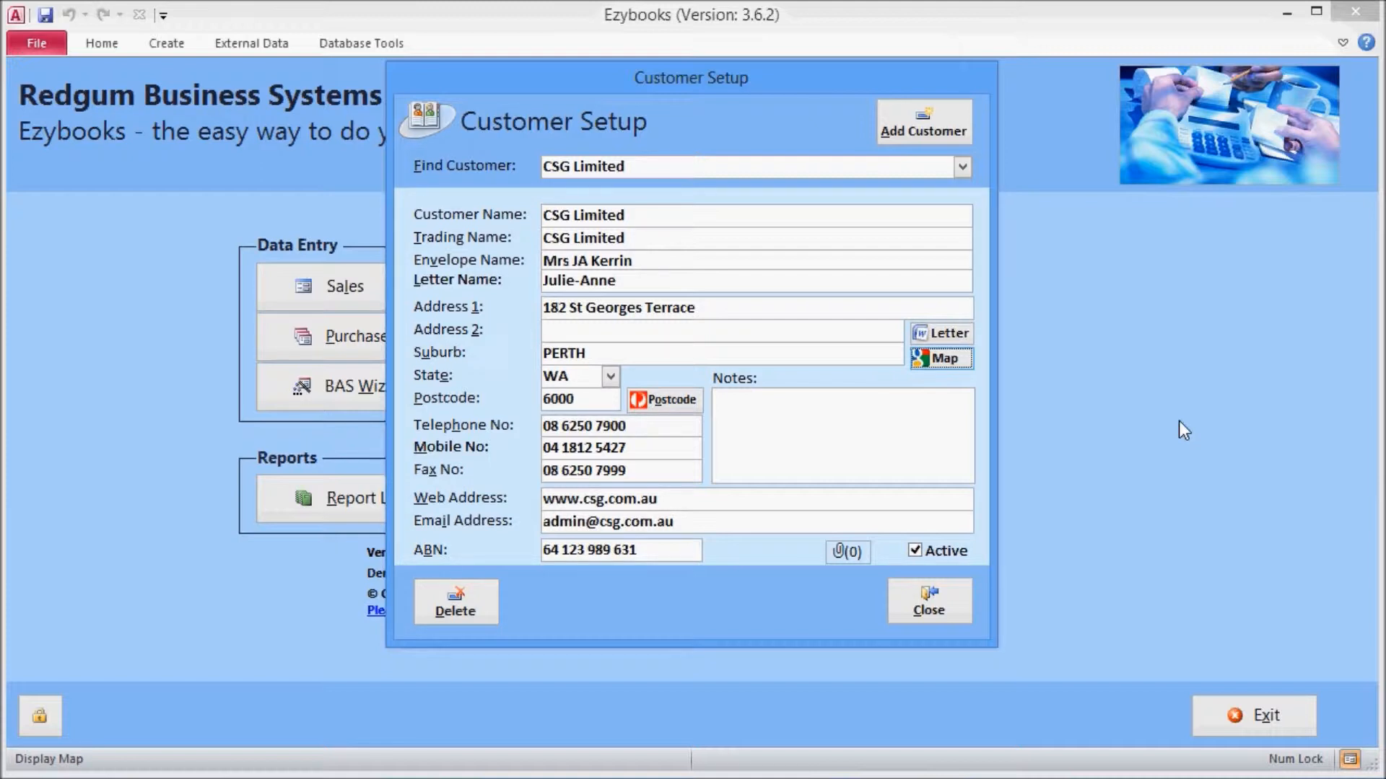
# Step: Check the CSG Limited record's attachments without adding any and close the customer setup
pyautogui.click(845, 554)
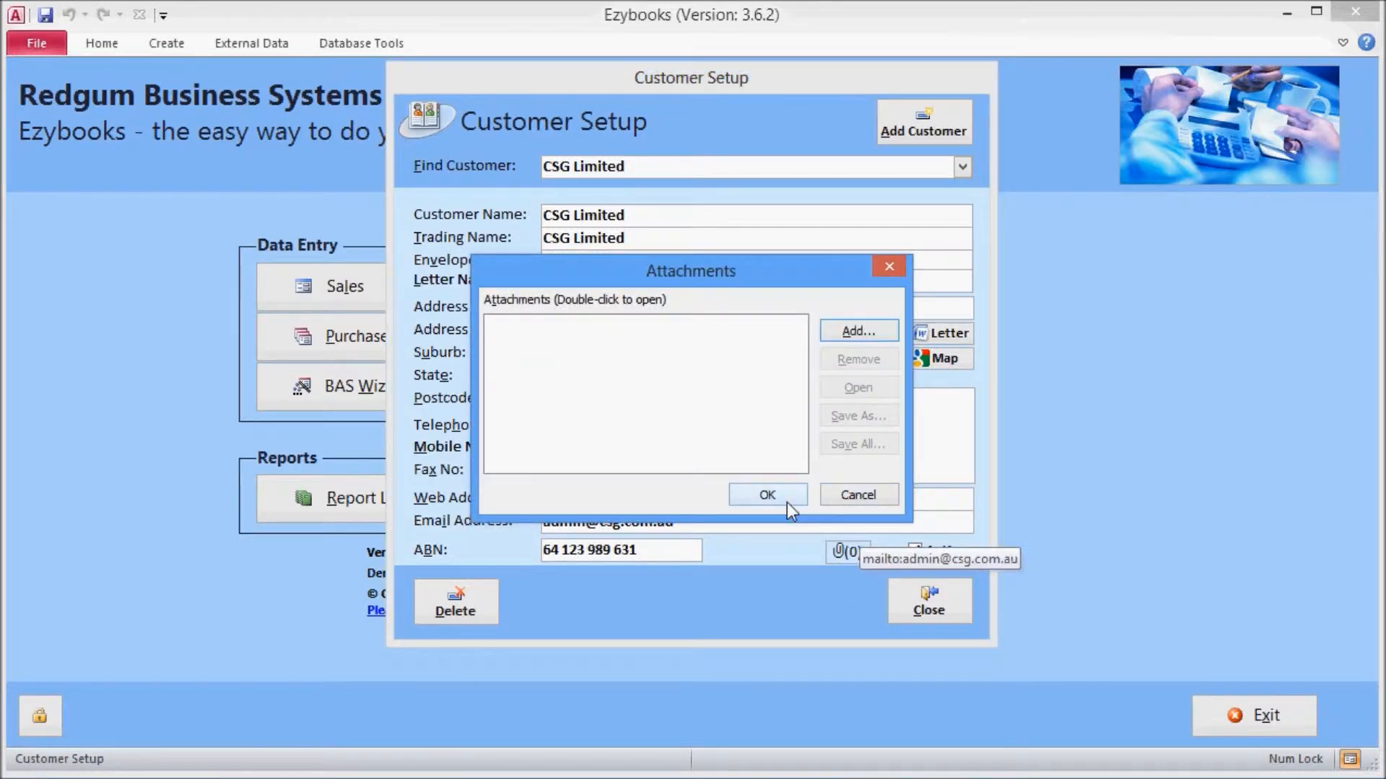
pyautogui.click(883, 497)
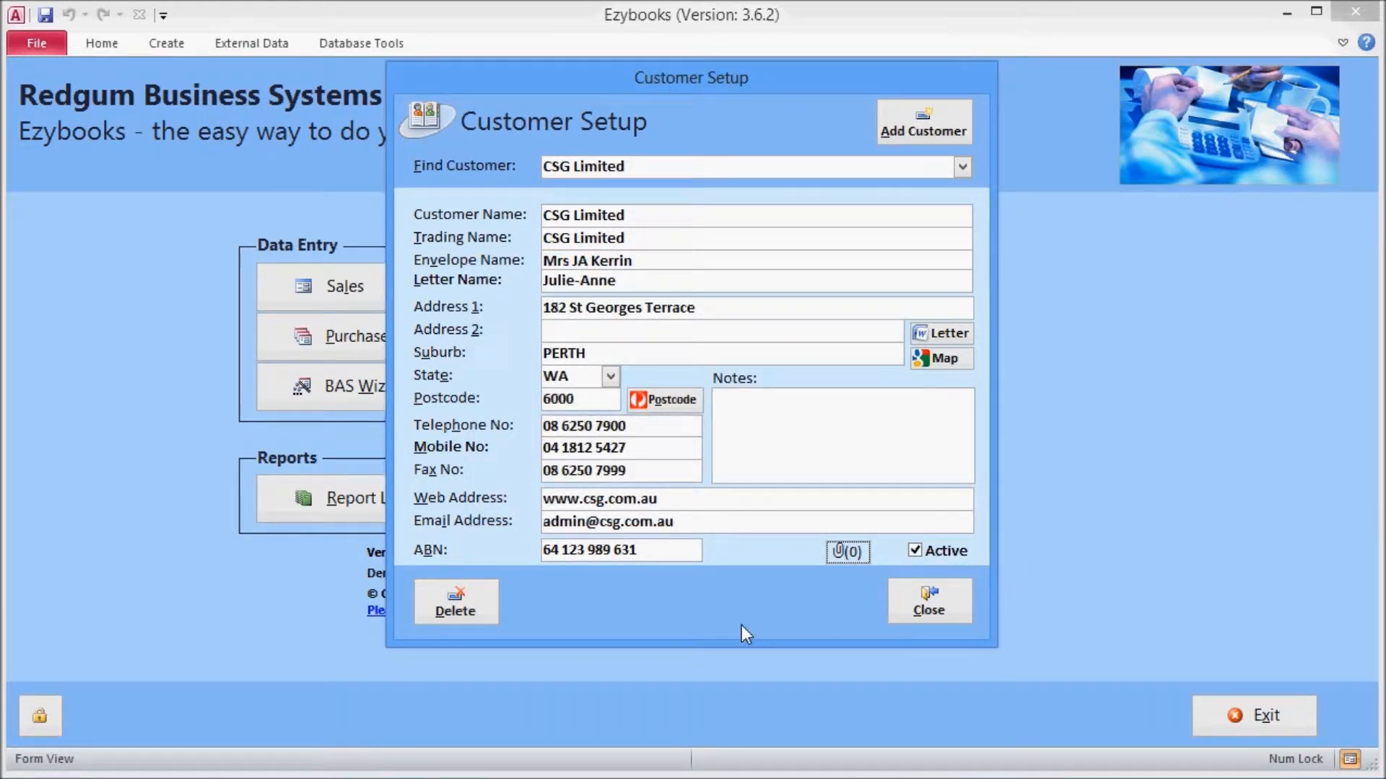
pyautogui.click(928, 612)
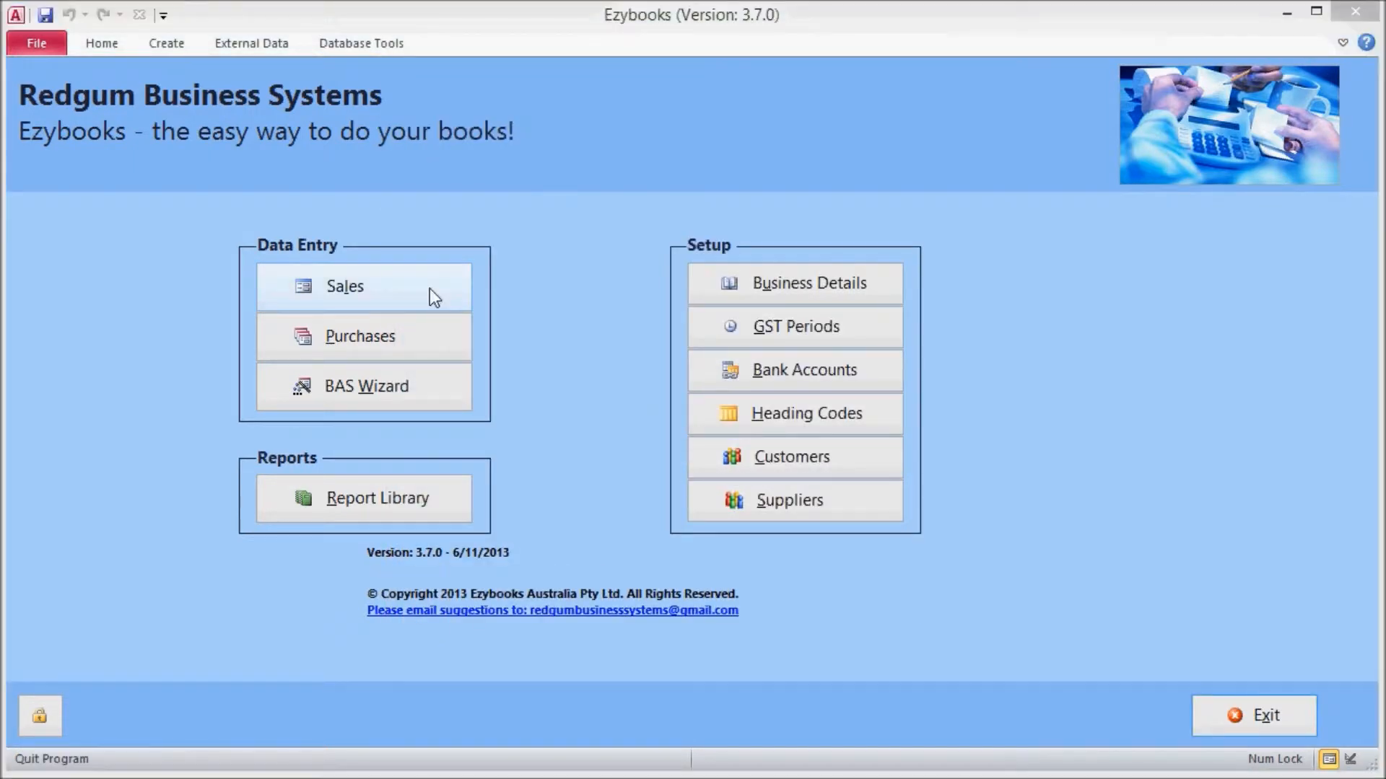
# Step: Start a new sales invoice for the customer Power Business Systems
pyautogui.click(431, 288)
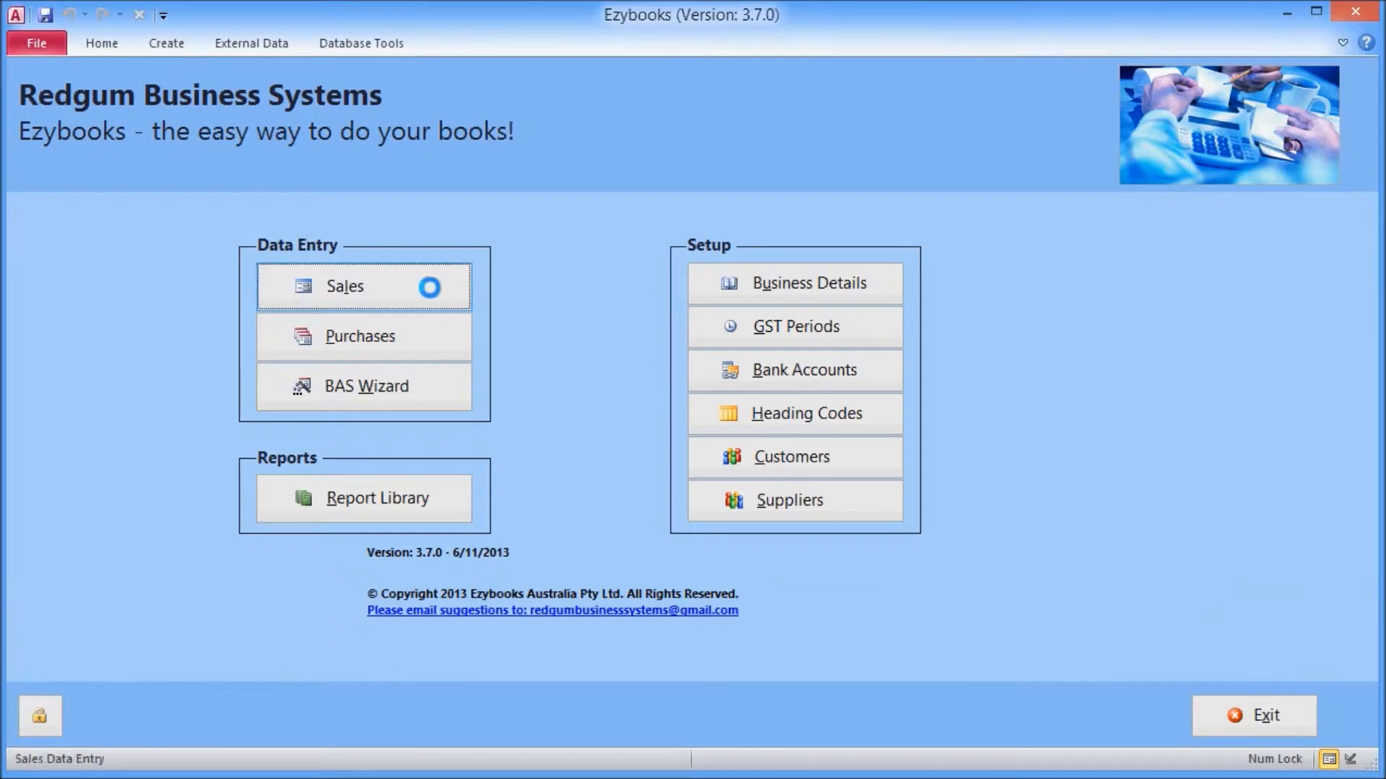
pyautogui.click(1335, 117)
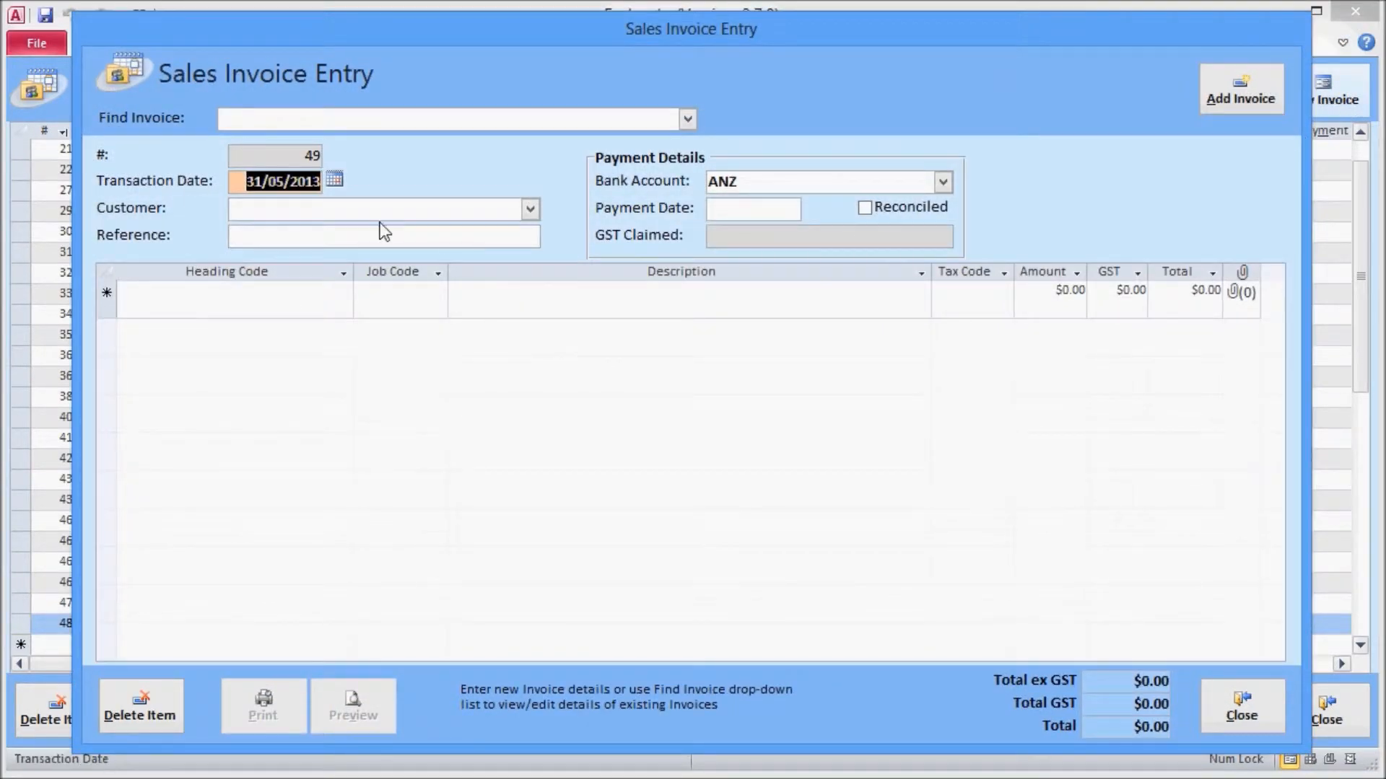
pyautogui.click(530, 209)
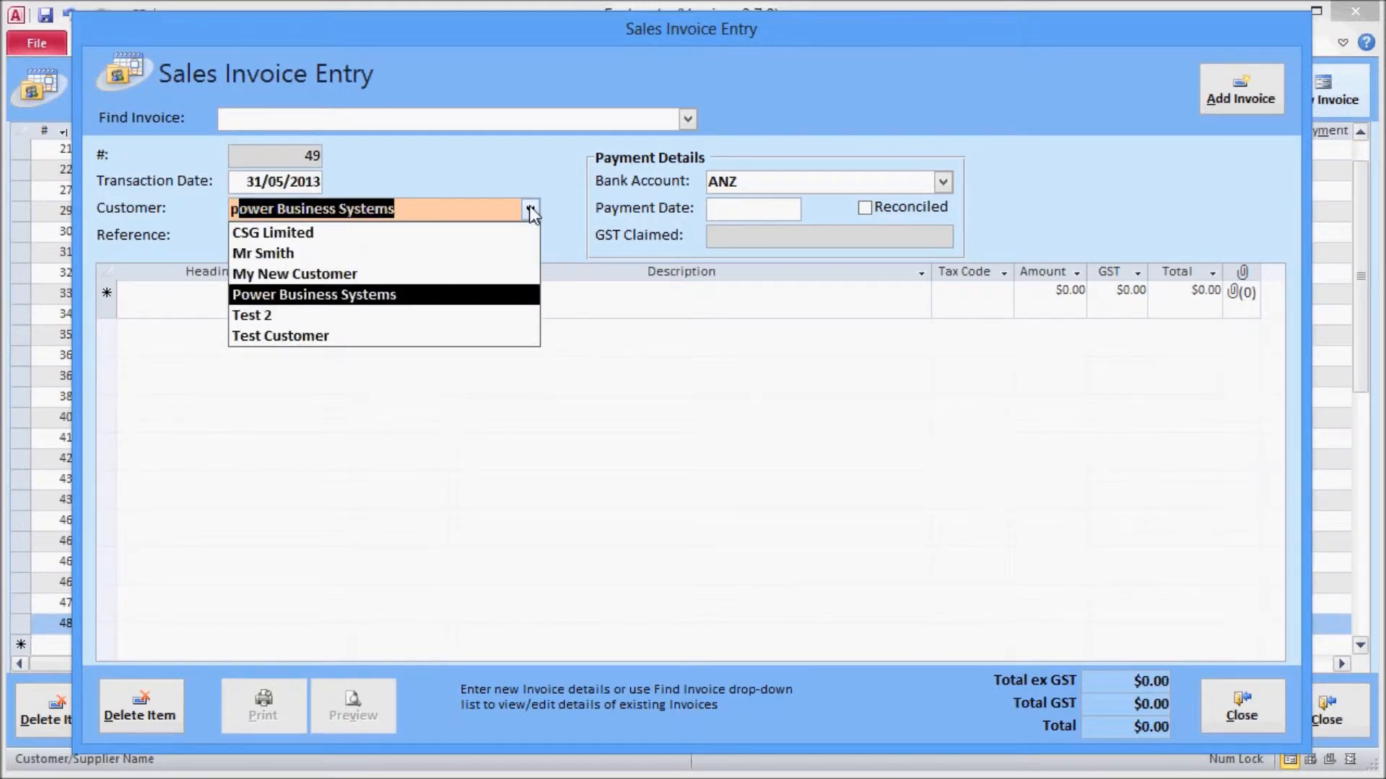
pyautogui.press('Return')
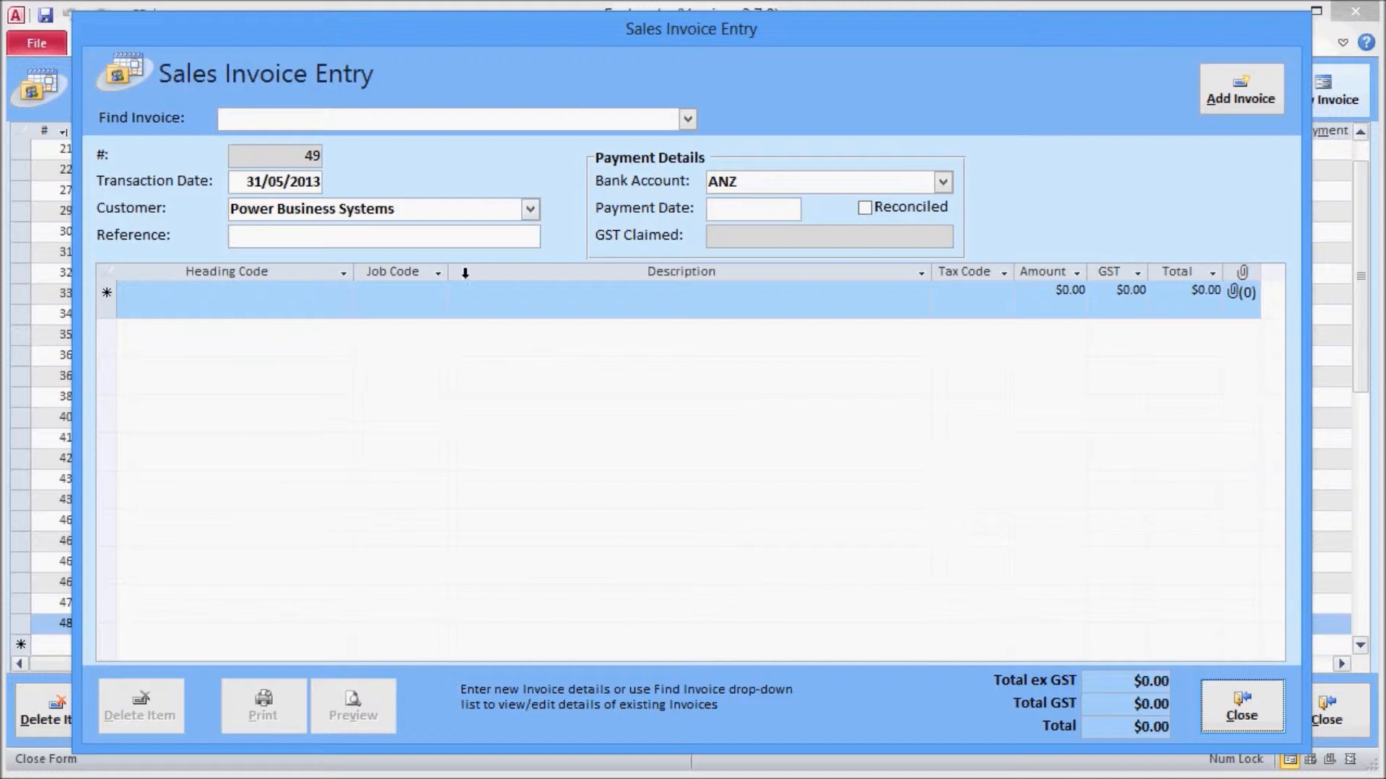
# Step: Add an invoice line with heading code Training, description "Microsoft Power Pivot Training" and an amount of 3*800
pyautogui.click(343, 302)
pyautogui.write('training')
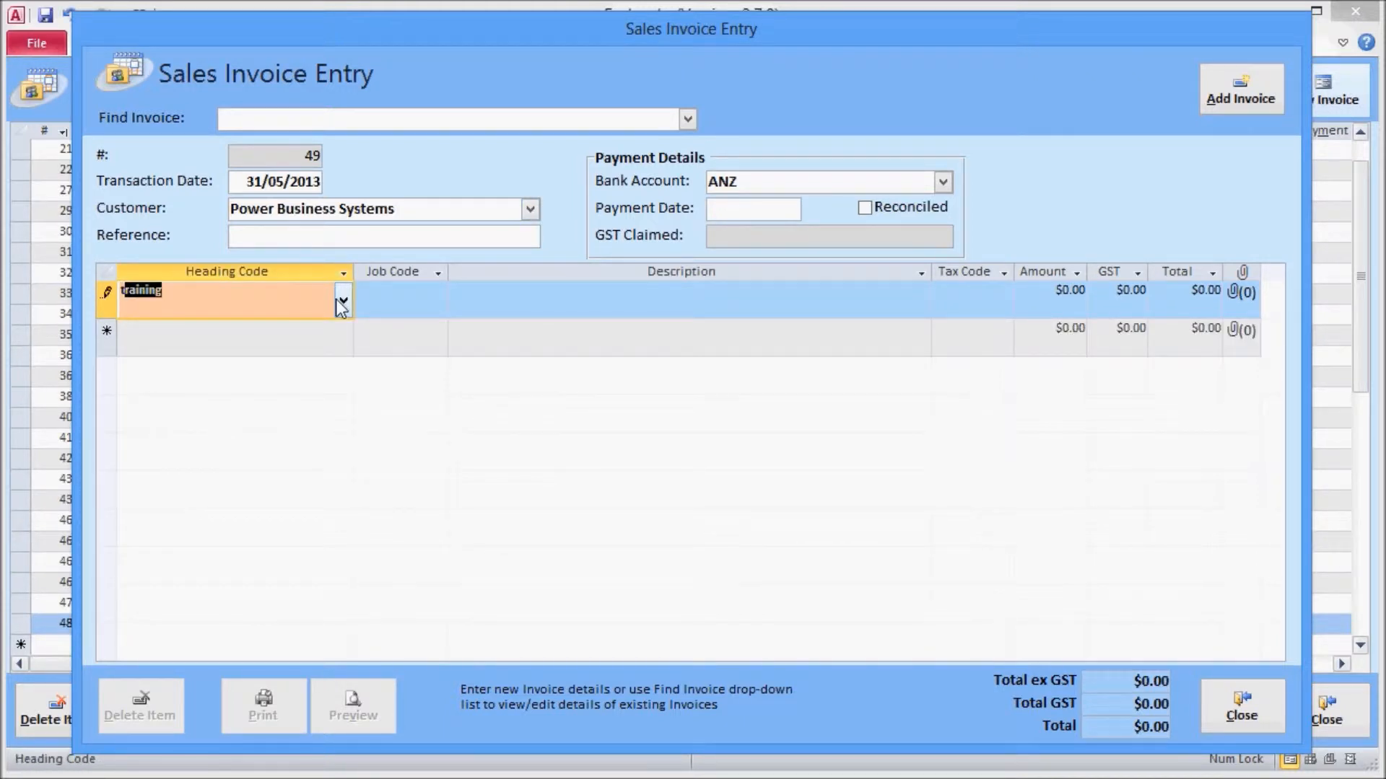
pyautogui.press('Tab')
pyautogui.press('Tab')
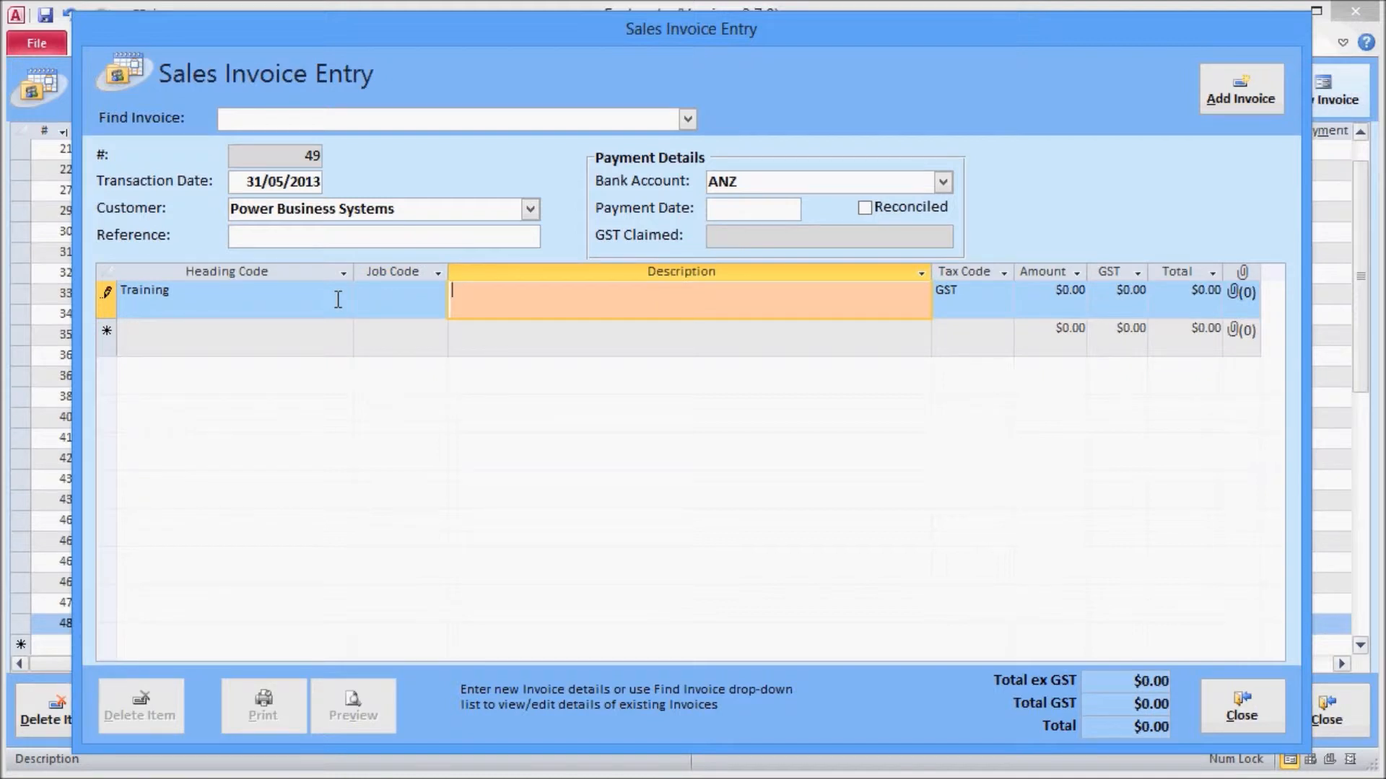
pyautogui.write('Microsoft Power Pivot Training')
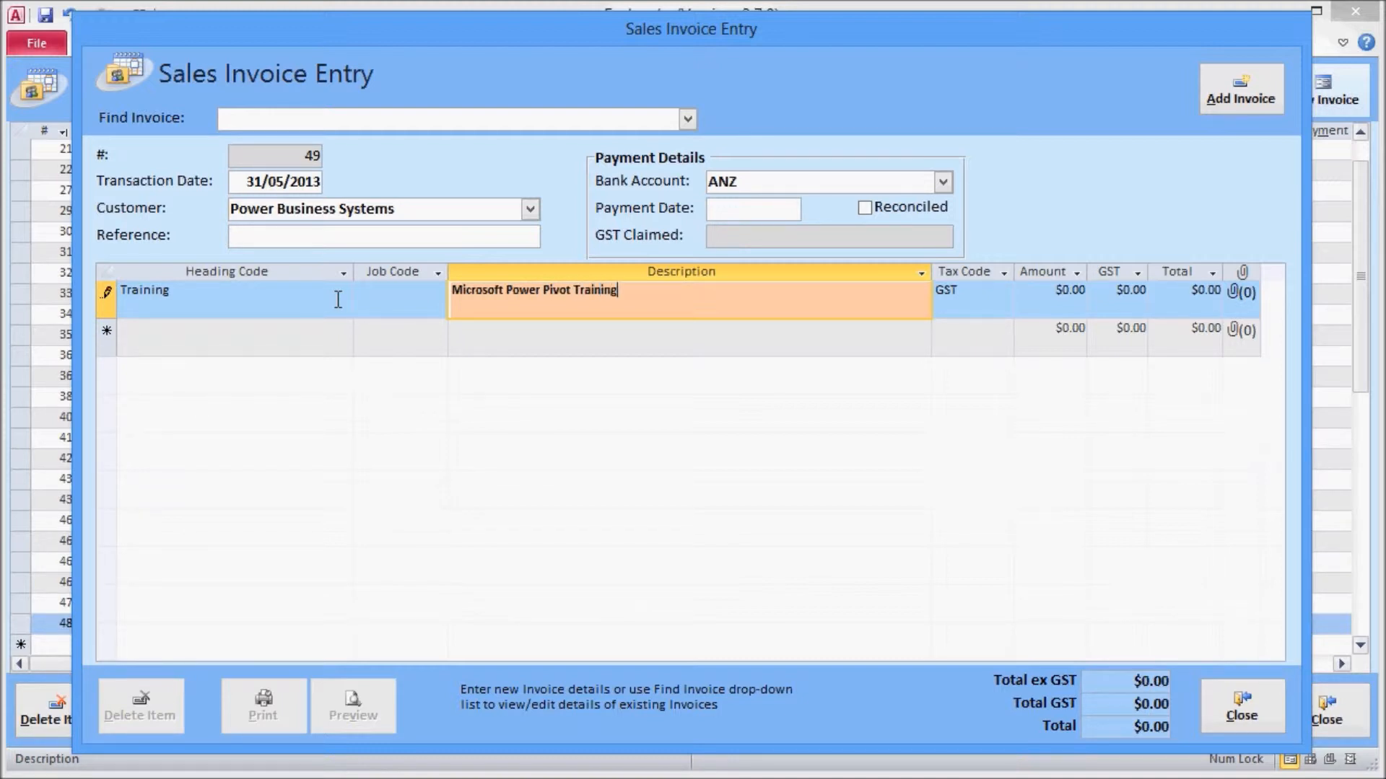
pyautogui.press('Tab')
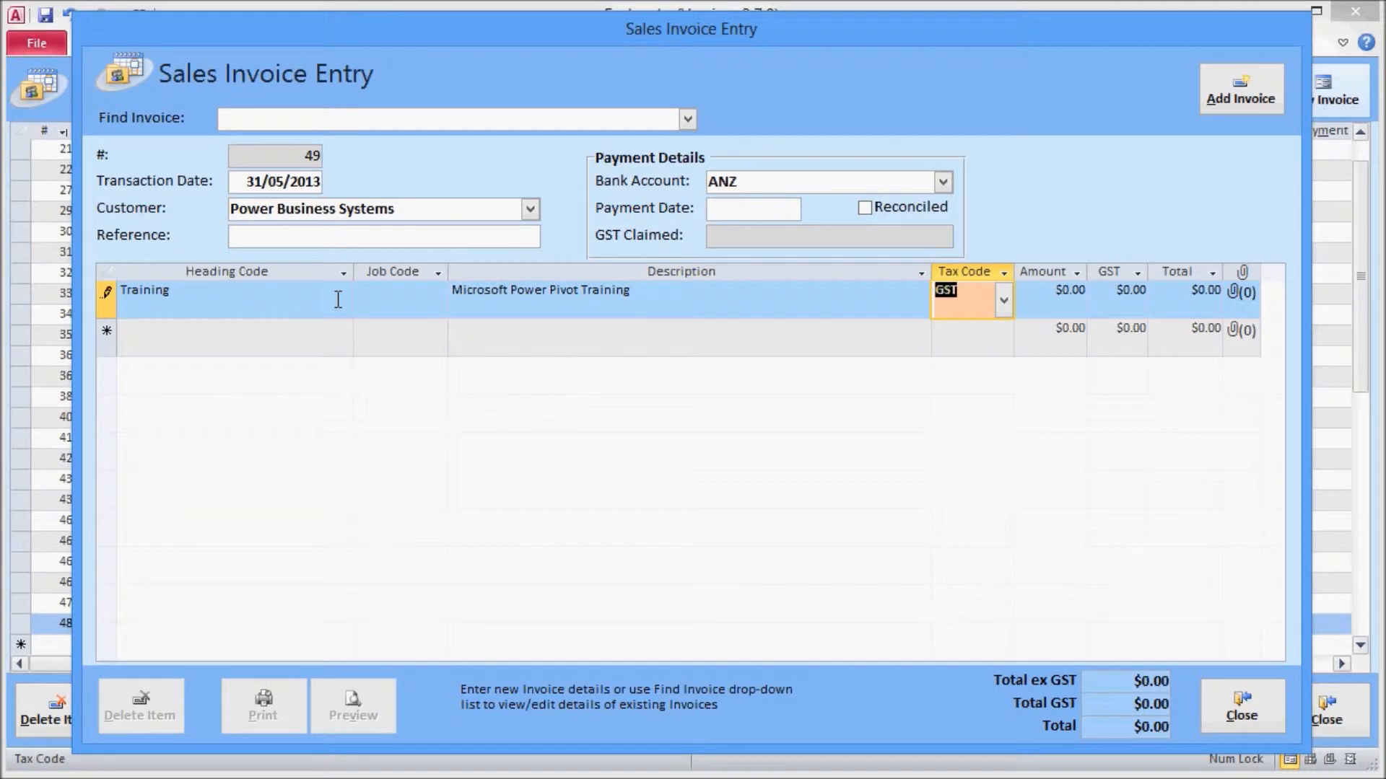
pyautogui.press('Tab')
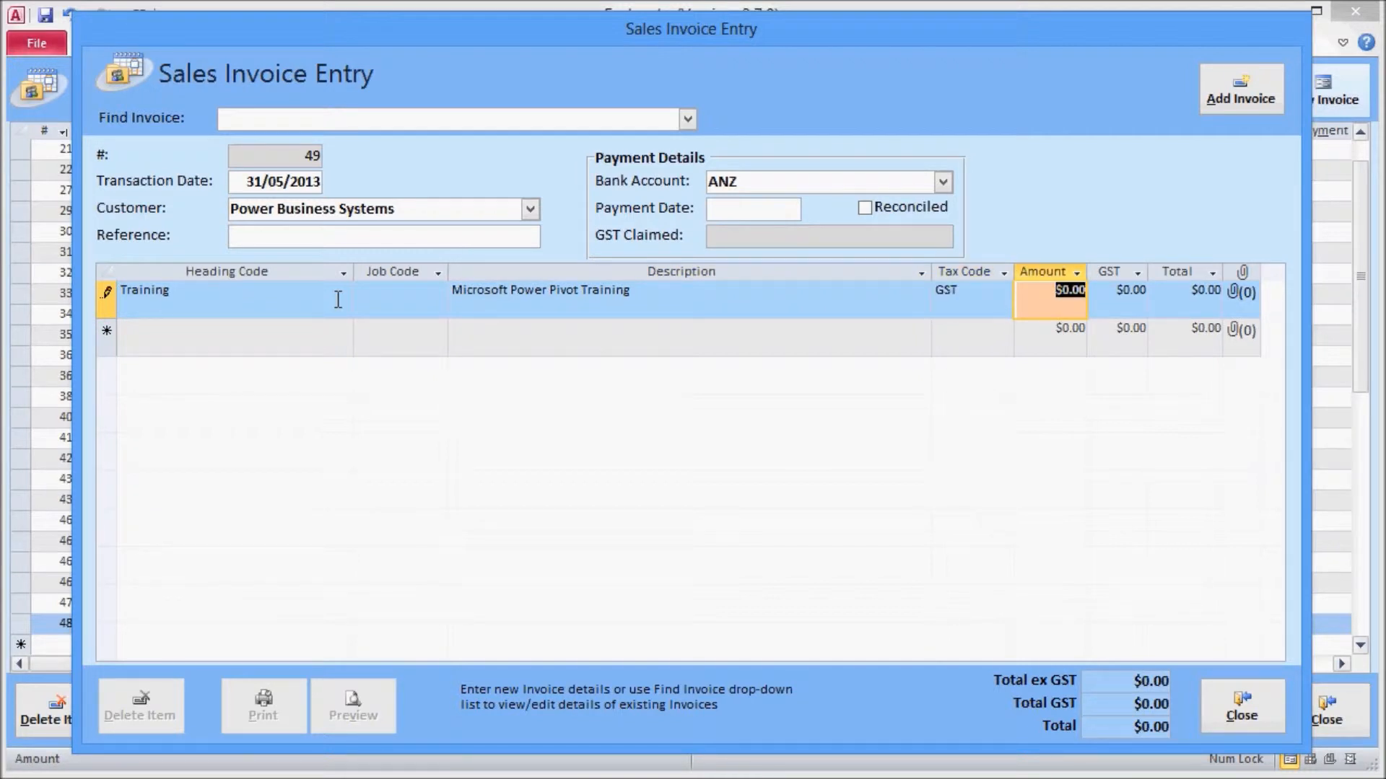
pyautogui.write('3*800')
pyautogui.press('Return')
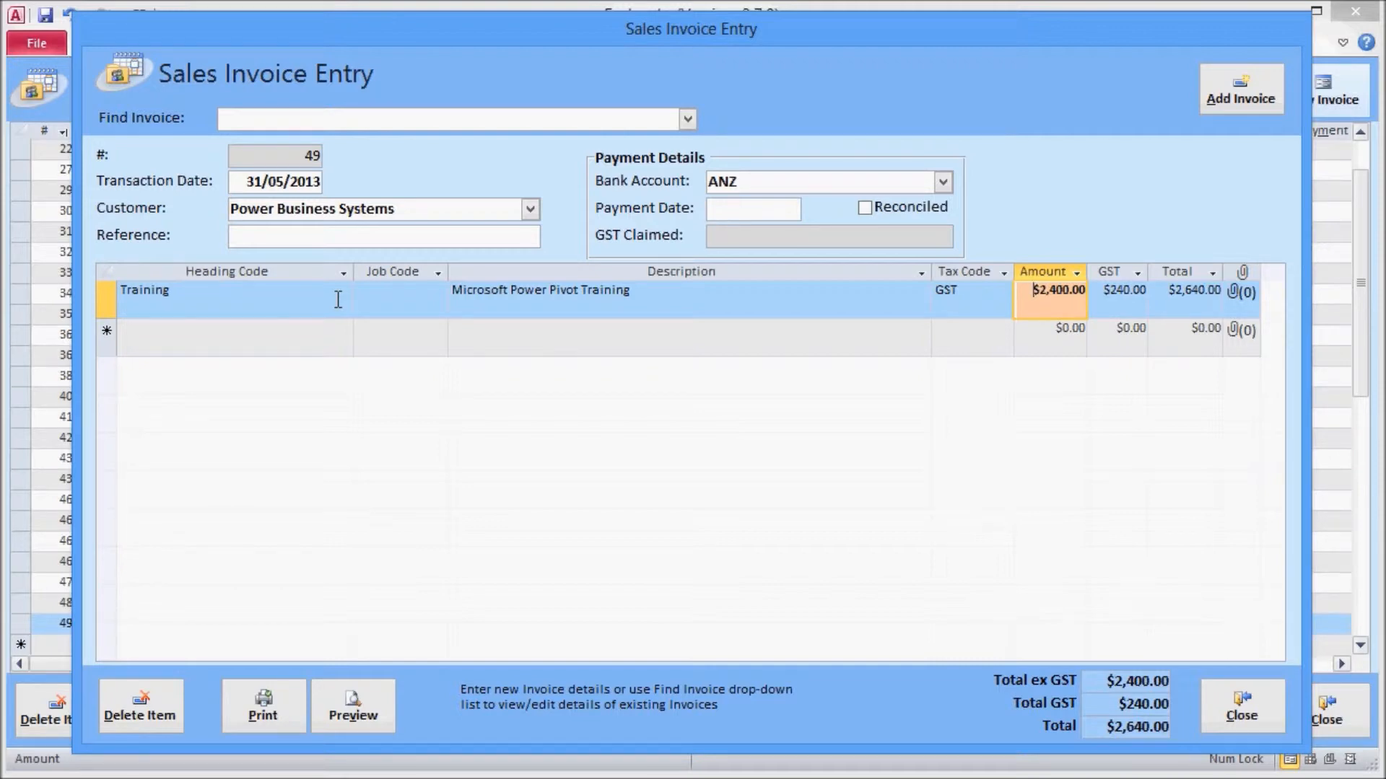
# Step: Preview the sales invoice, look over its print and email options, and close the report
pyautogui.click(373, 713)
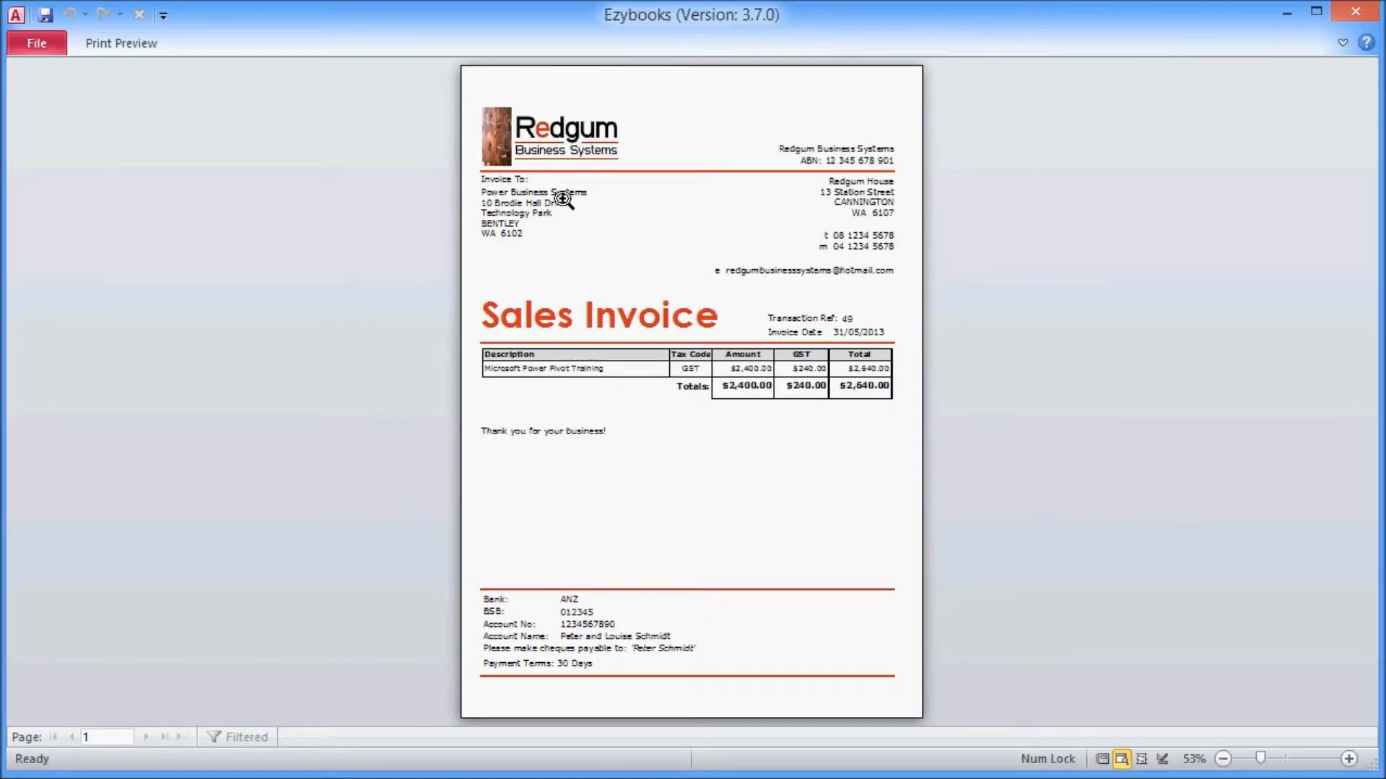
pyautogui.rightClick(618, 277)
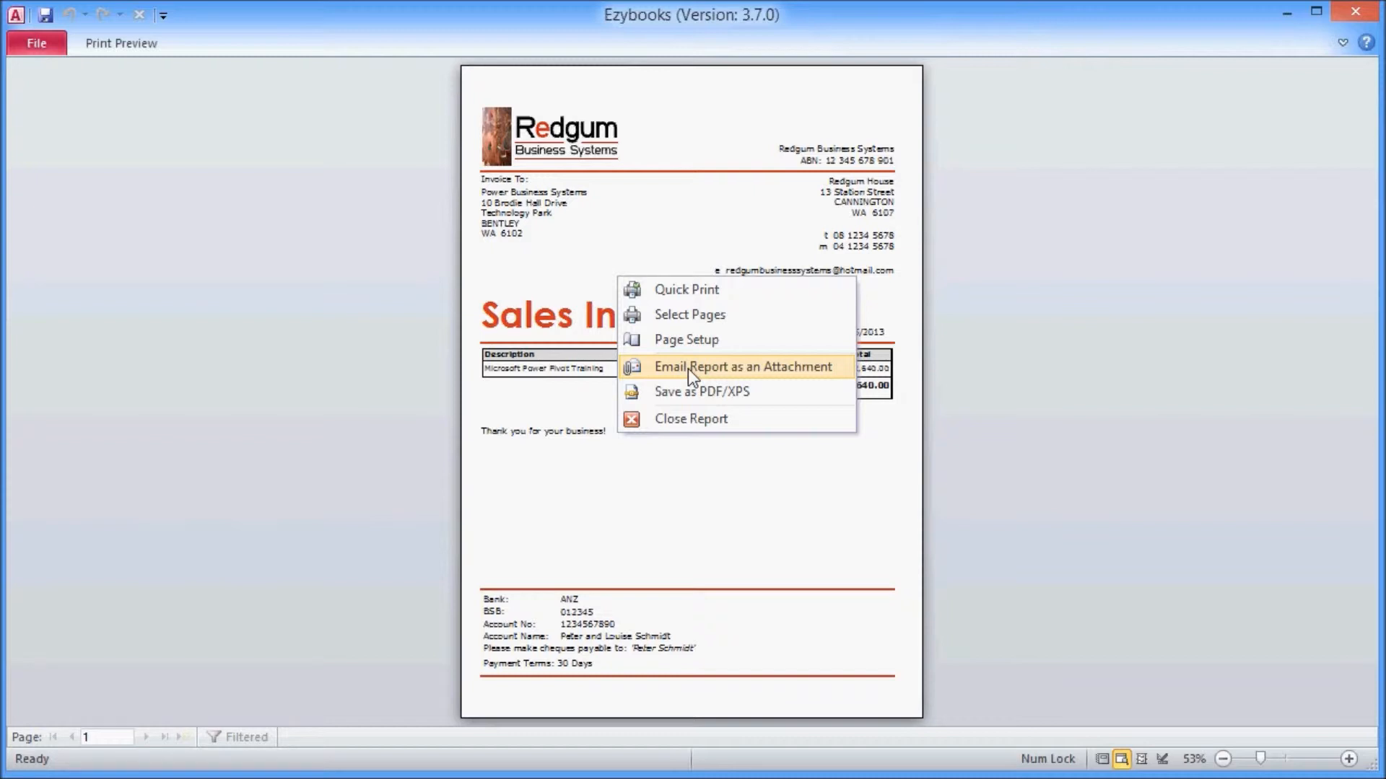
pyautogui.click(698, 424)
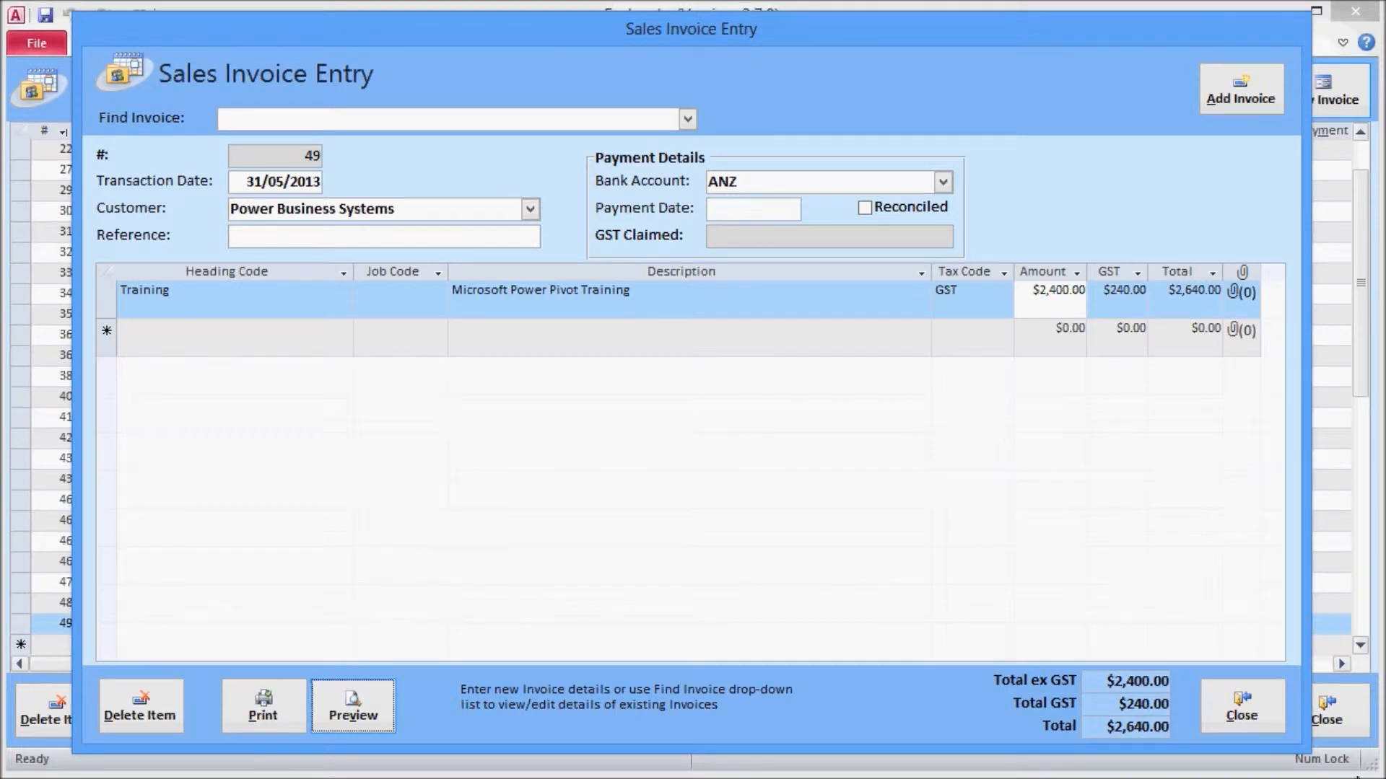
# Step: Close the invoice entry form and locate the new Power Business Systems training invoice at the end of the sales list
pyautogui.click(1265, 710)
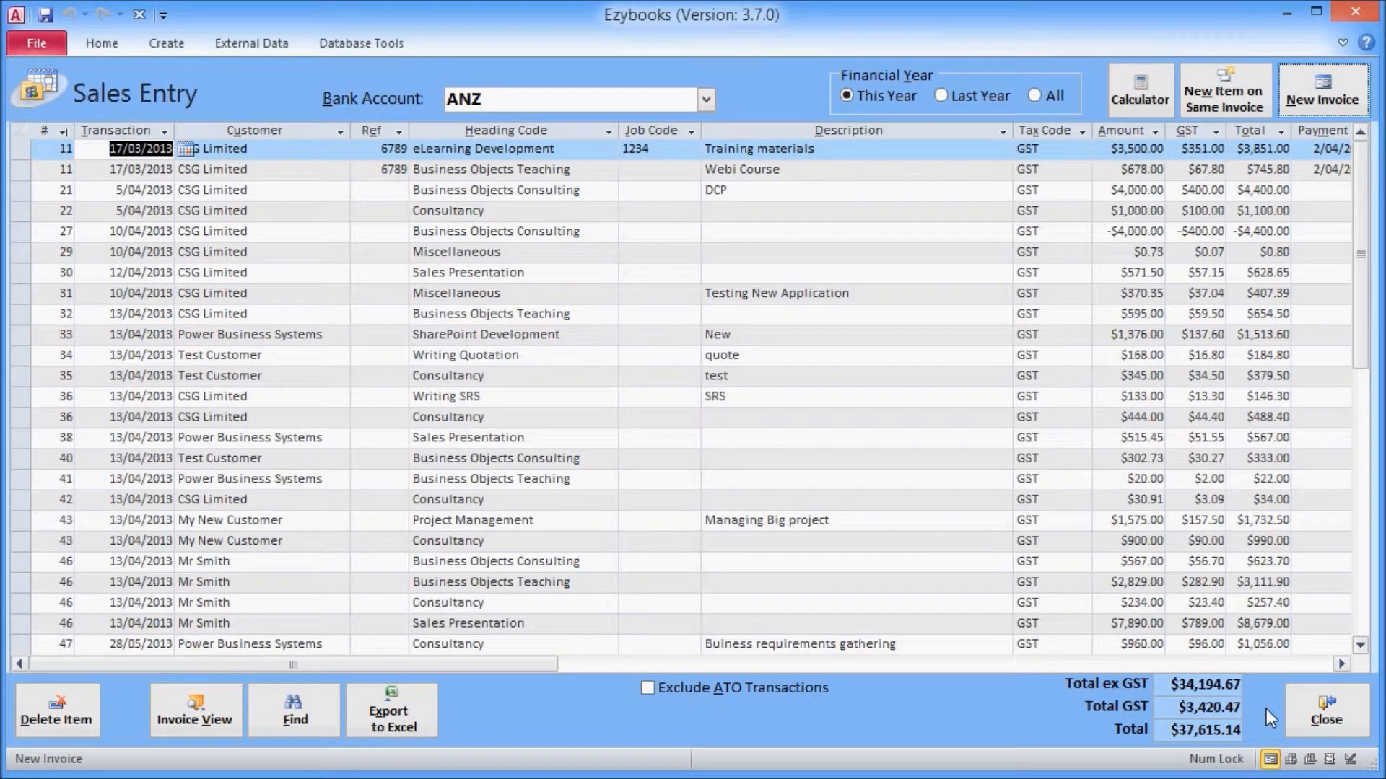
pyautogui.click(1361, 646)
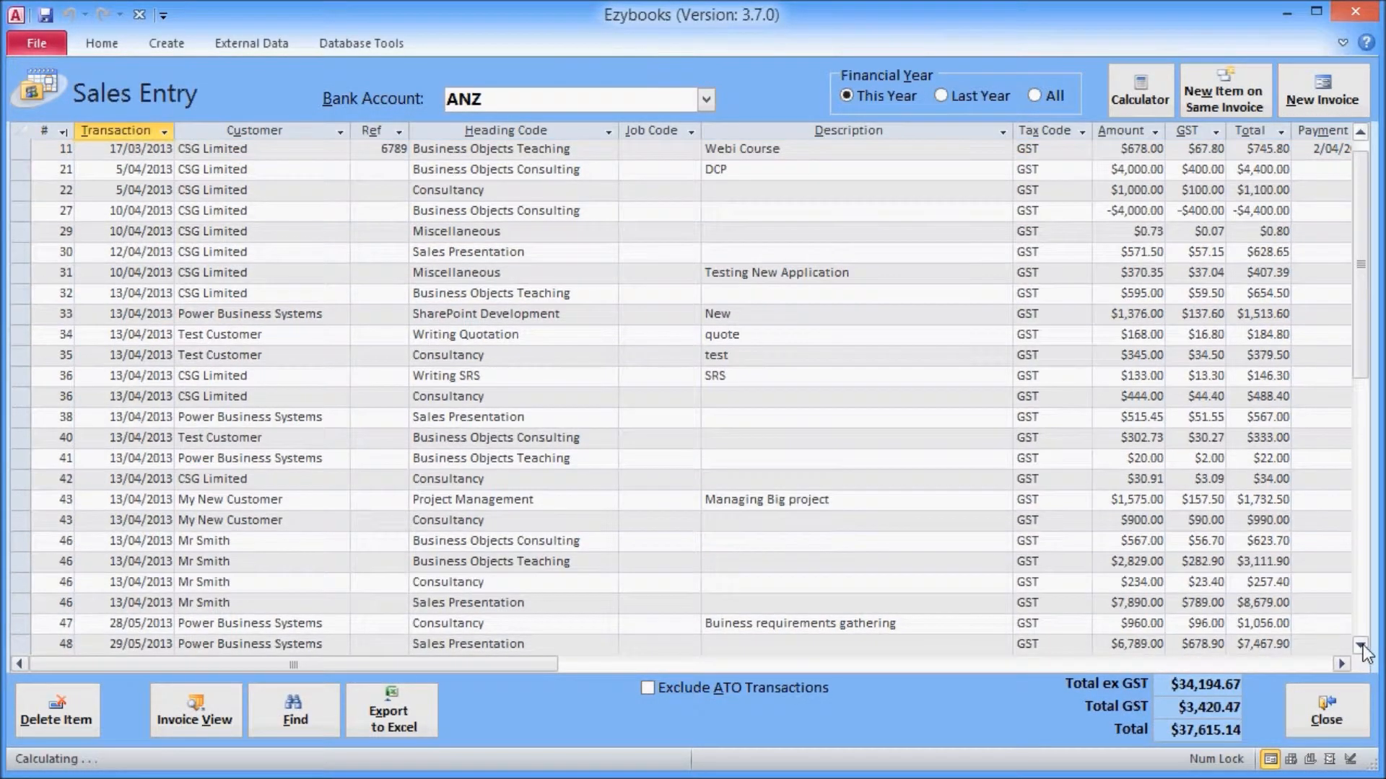
pyautogui.click(1360, 646)
pyautogui.click(1360, 645)
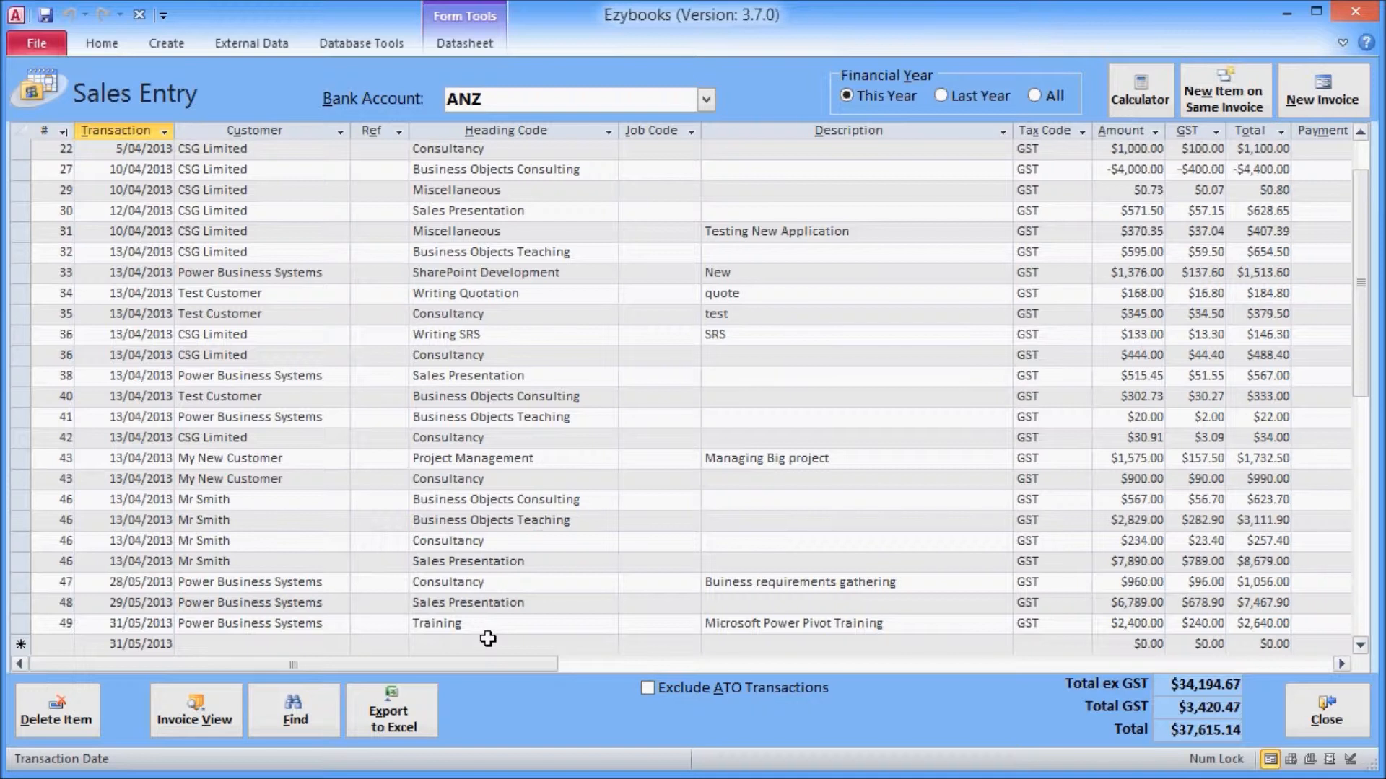
# Step: Append "(3 days)" to the description of the Microsoft Power Pivot Training sales line
pyautogui.click(899, 626)
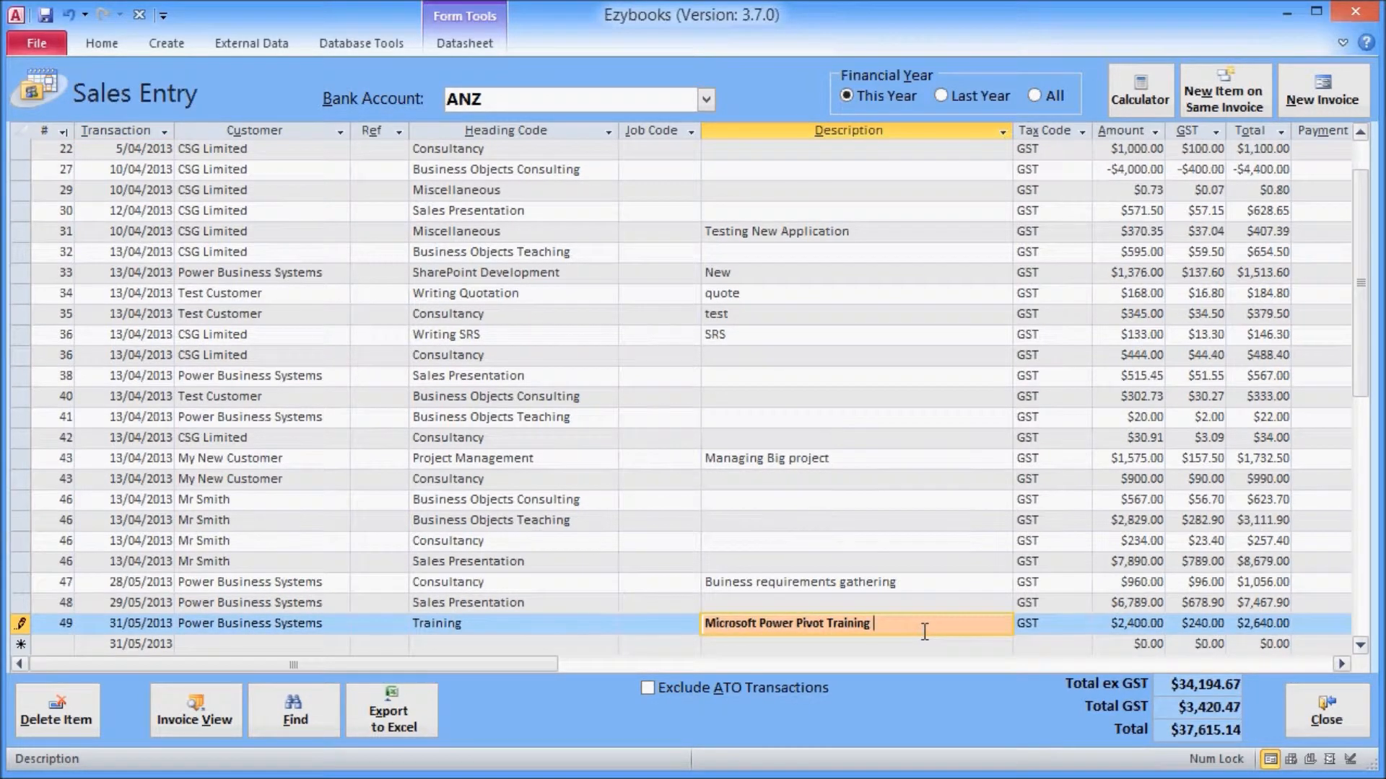
pyautogui.write('(3 days)')
pyautogui.press('Tab')
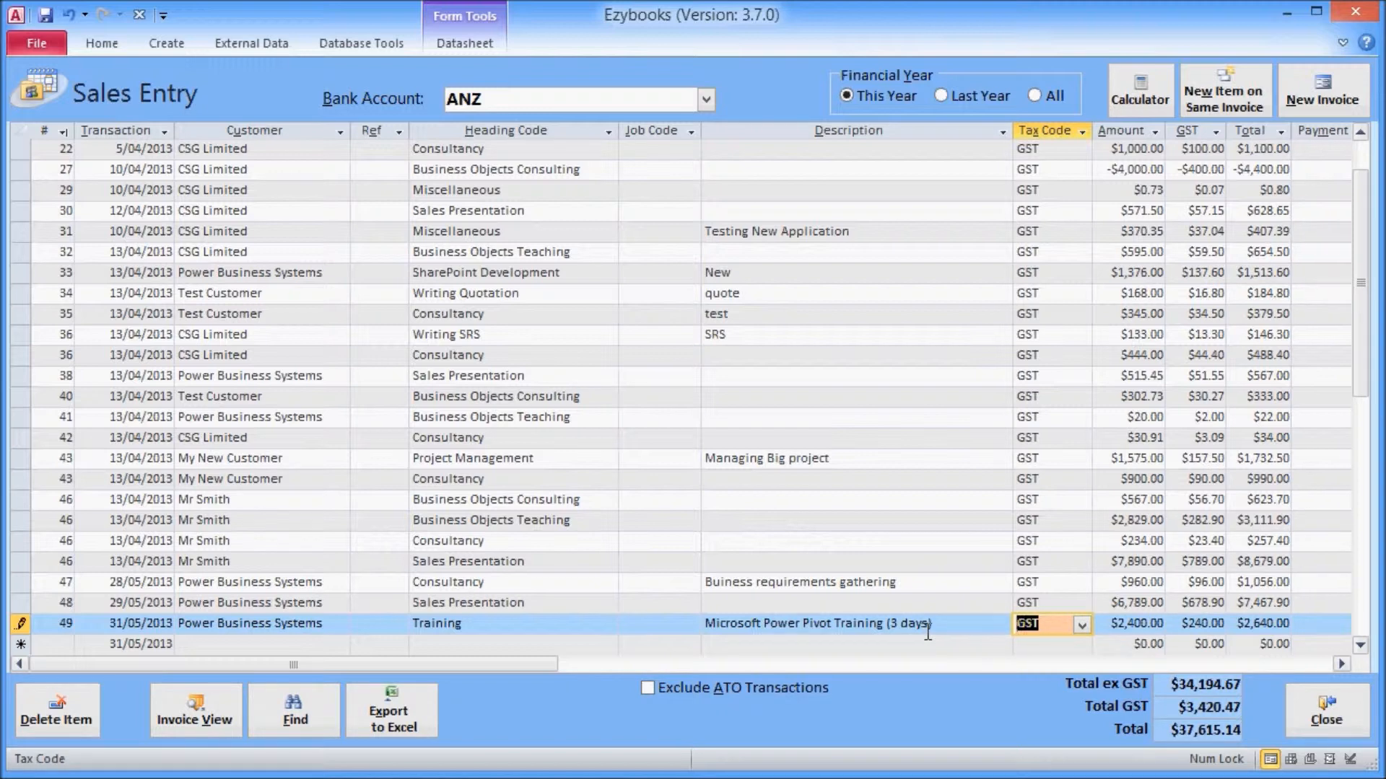
# Step: View the training line's full description in the Description Editor, and close the editor and the sales list
pyautogui.doubleClick(885, 625)
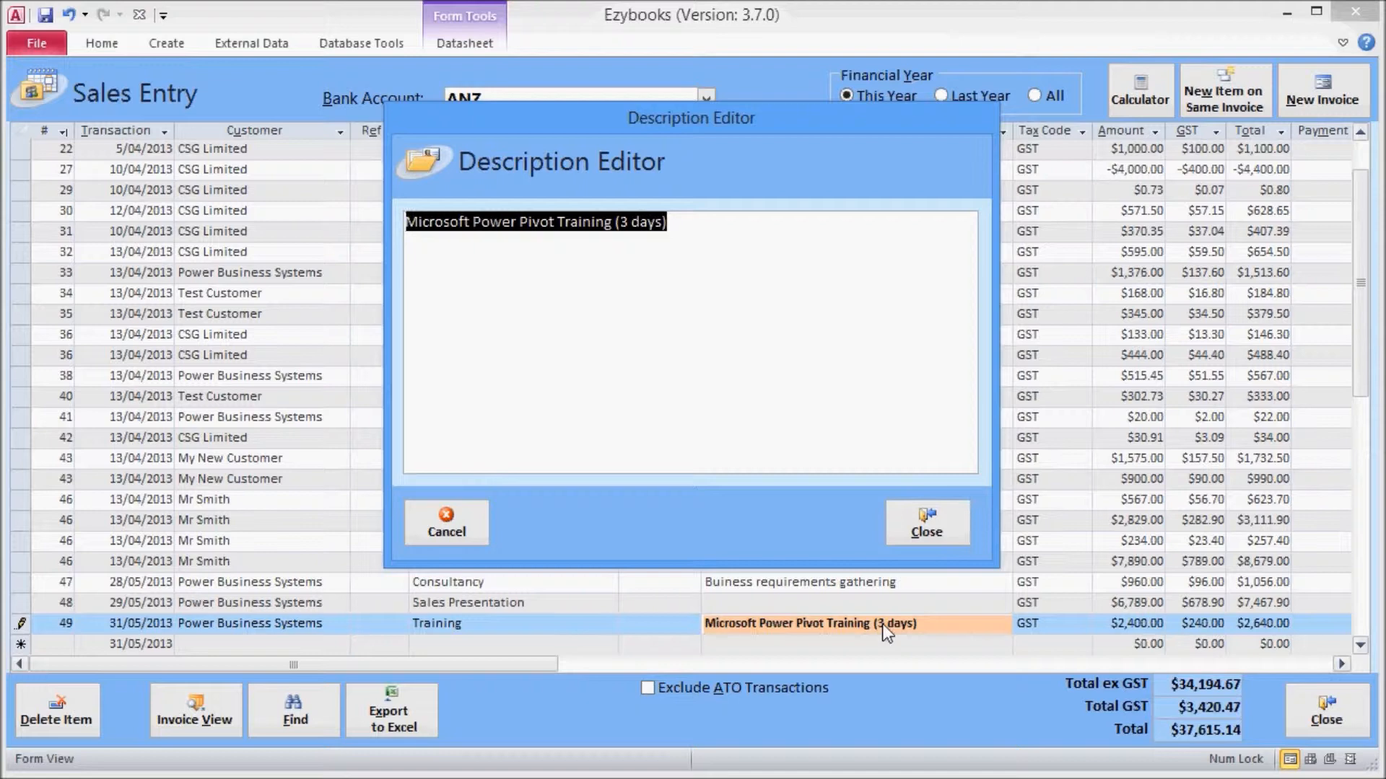
pyautogui.click(916, 543)
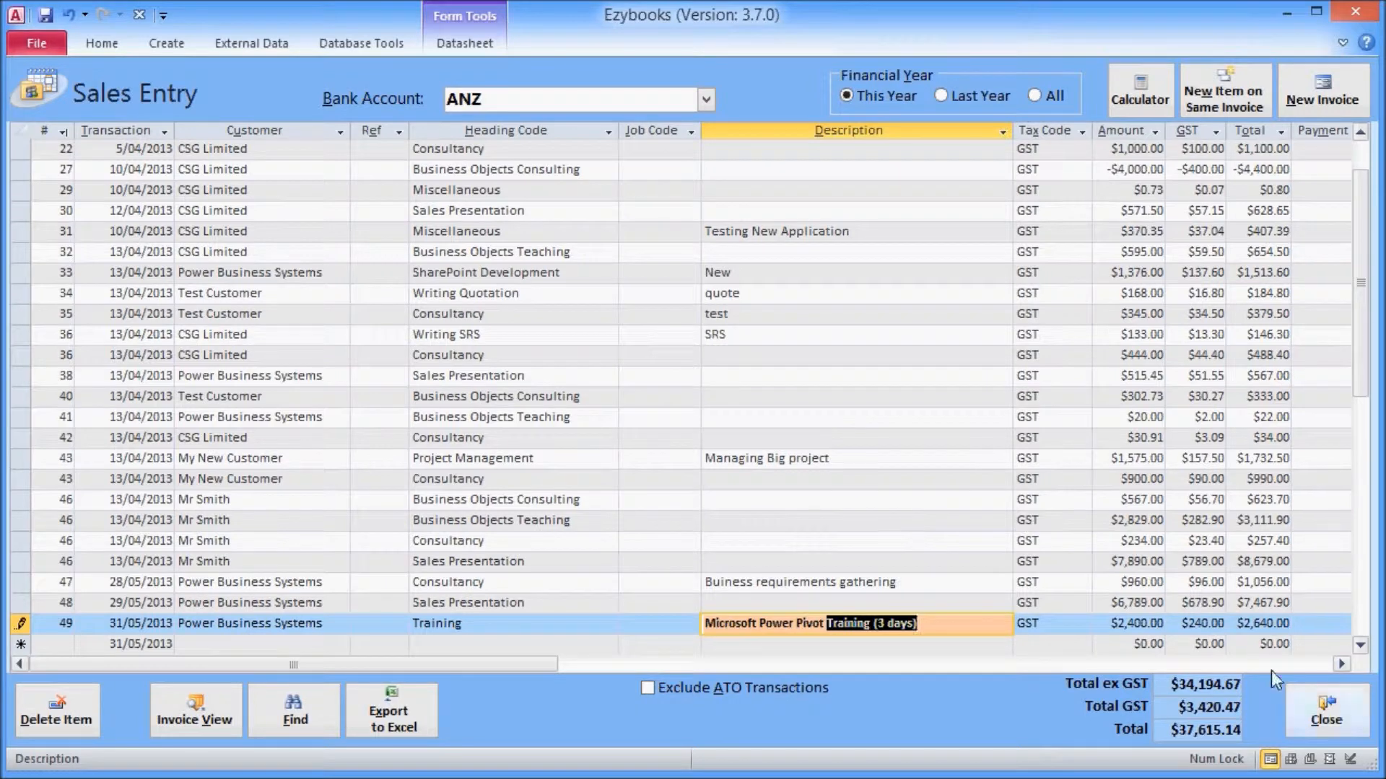
pyautogui.click(1332, 726)
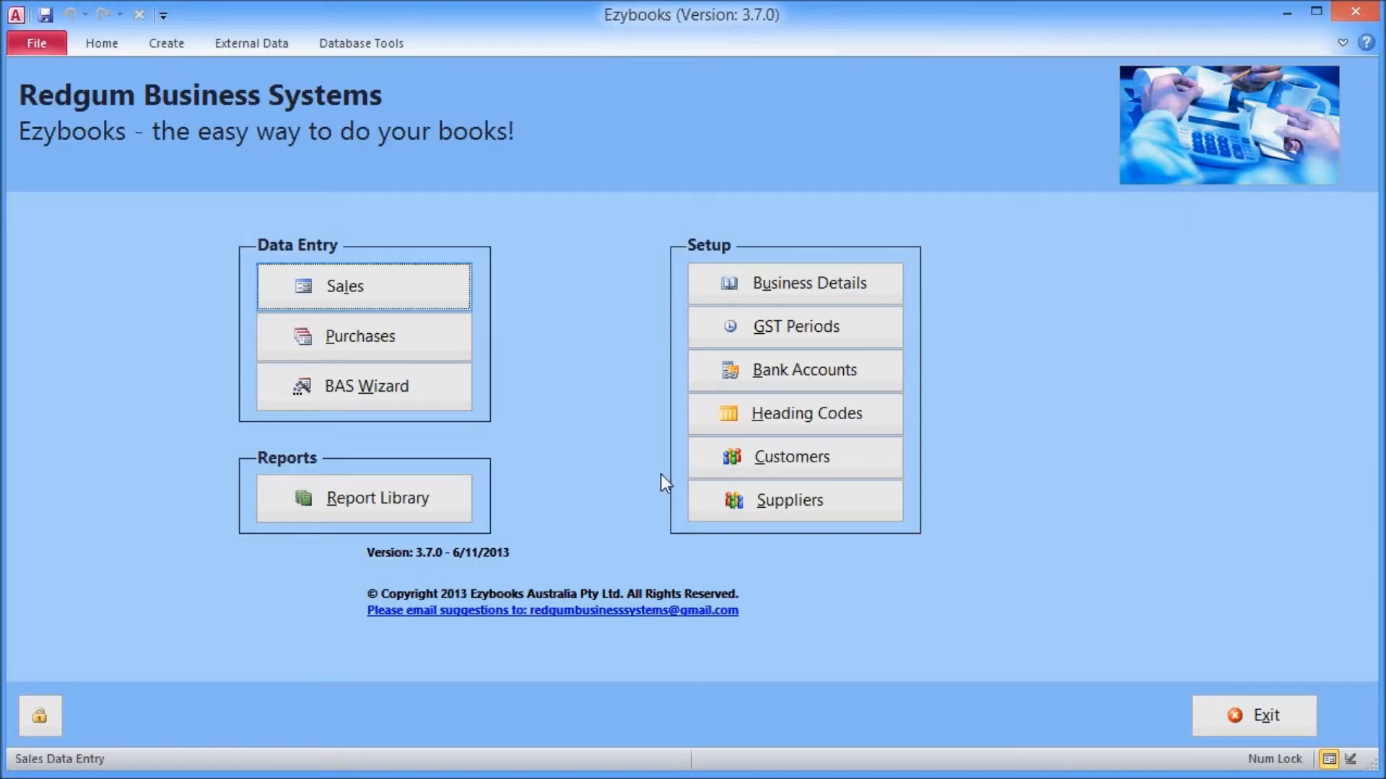
# Step: Start a new purchase entry for the supplier Caltex (BYFORD) with the reference 1AFR465
pyautogui.click(449, 352)
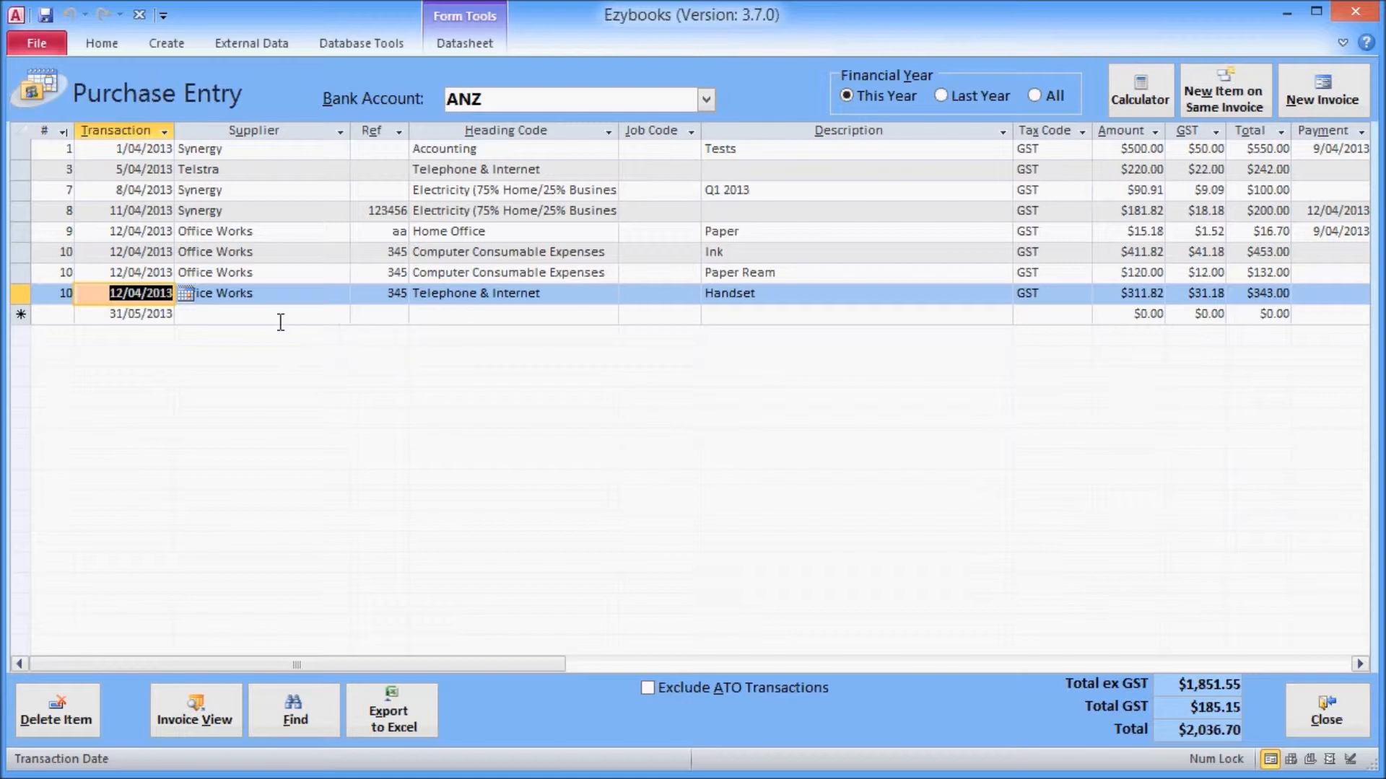
pyautogui.click(235, 315)
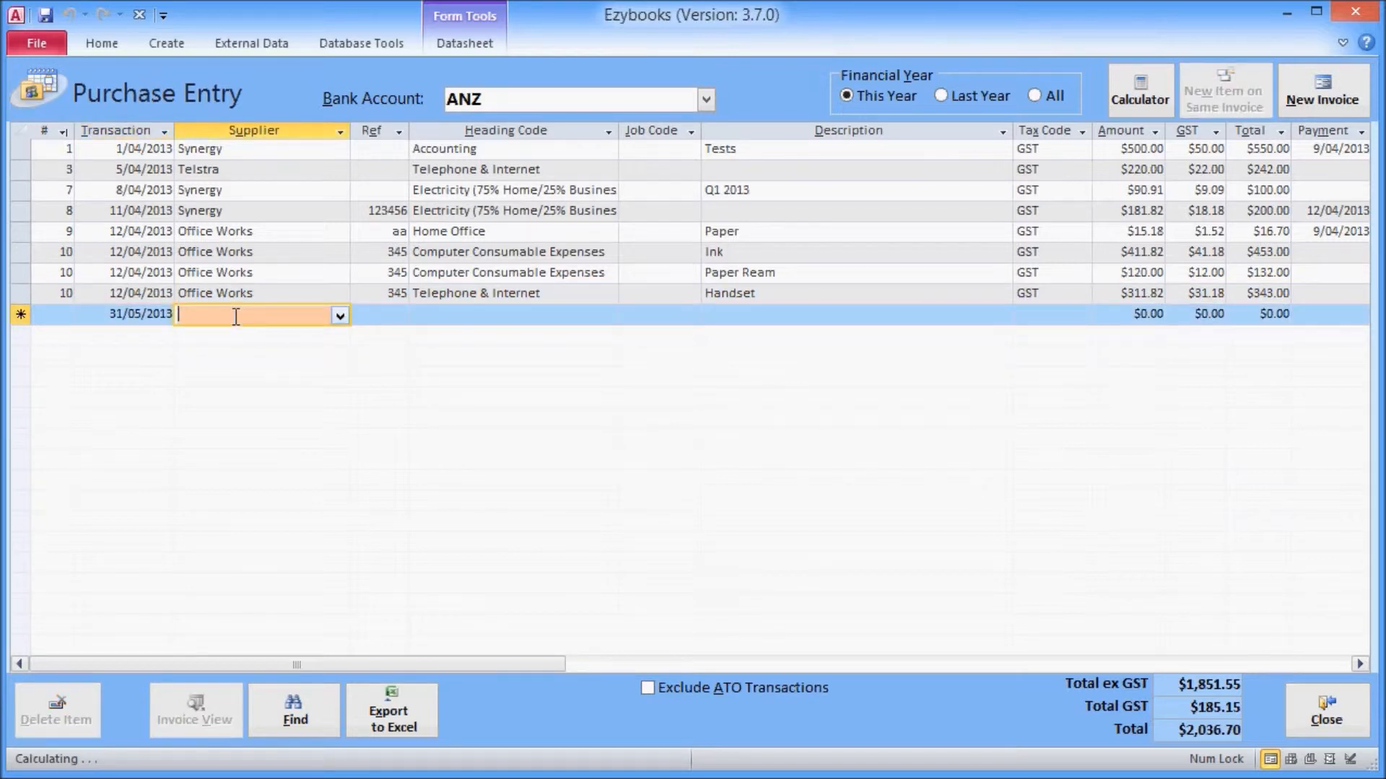
pyautogui.click(339, 316)
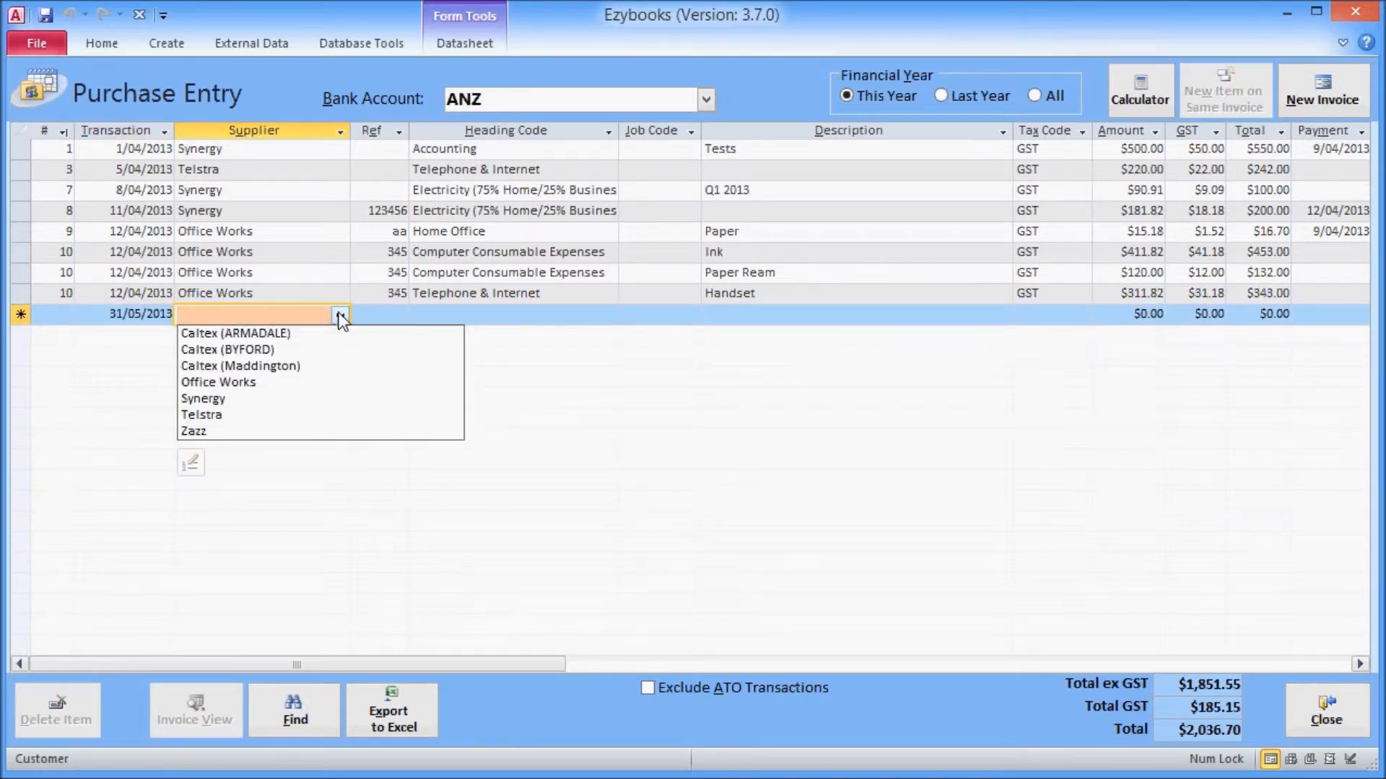
pyautogui.click(298, 350)
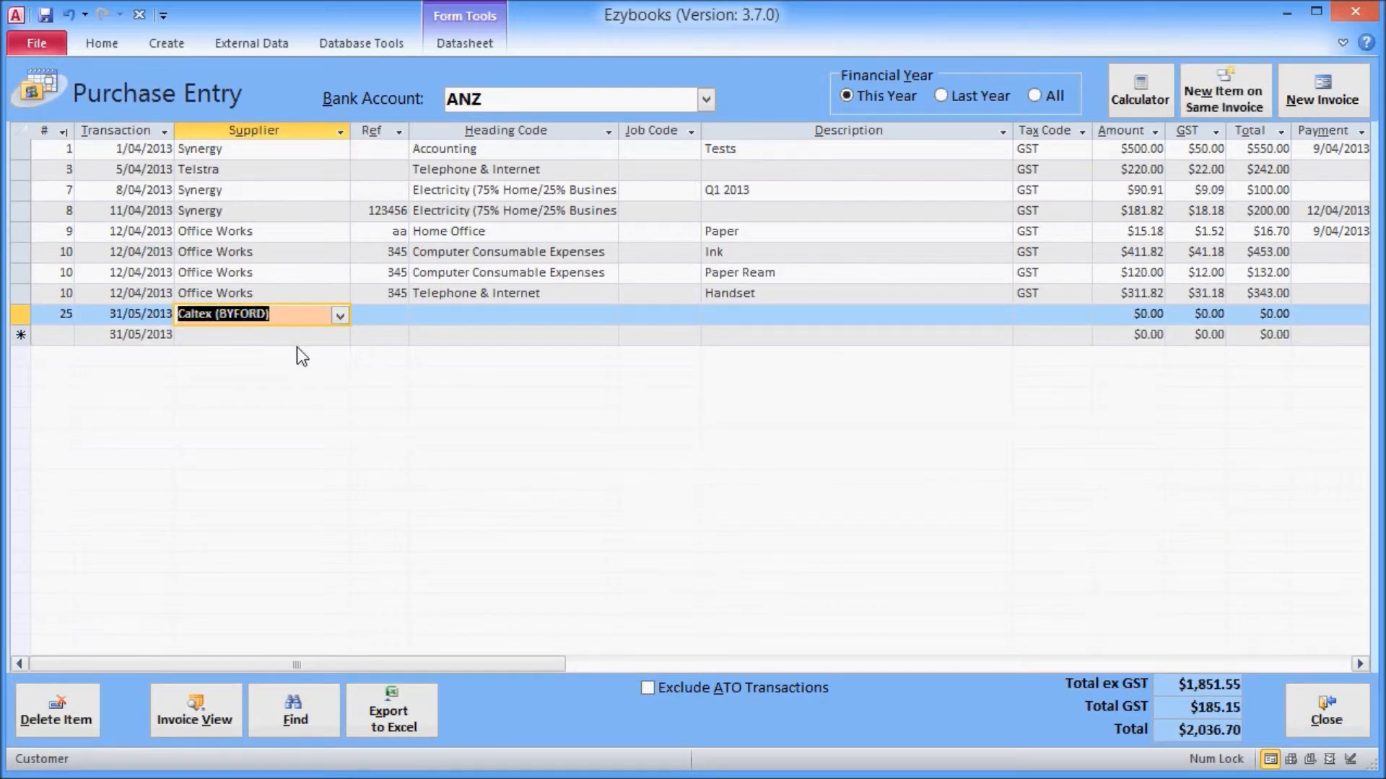
pyautogui.press('Tab')
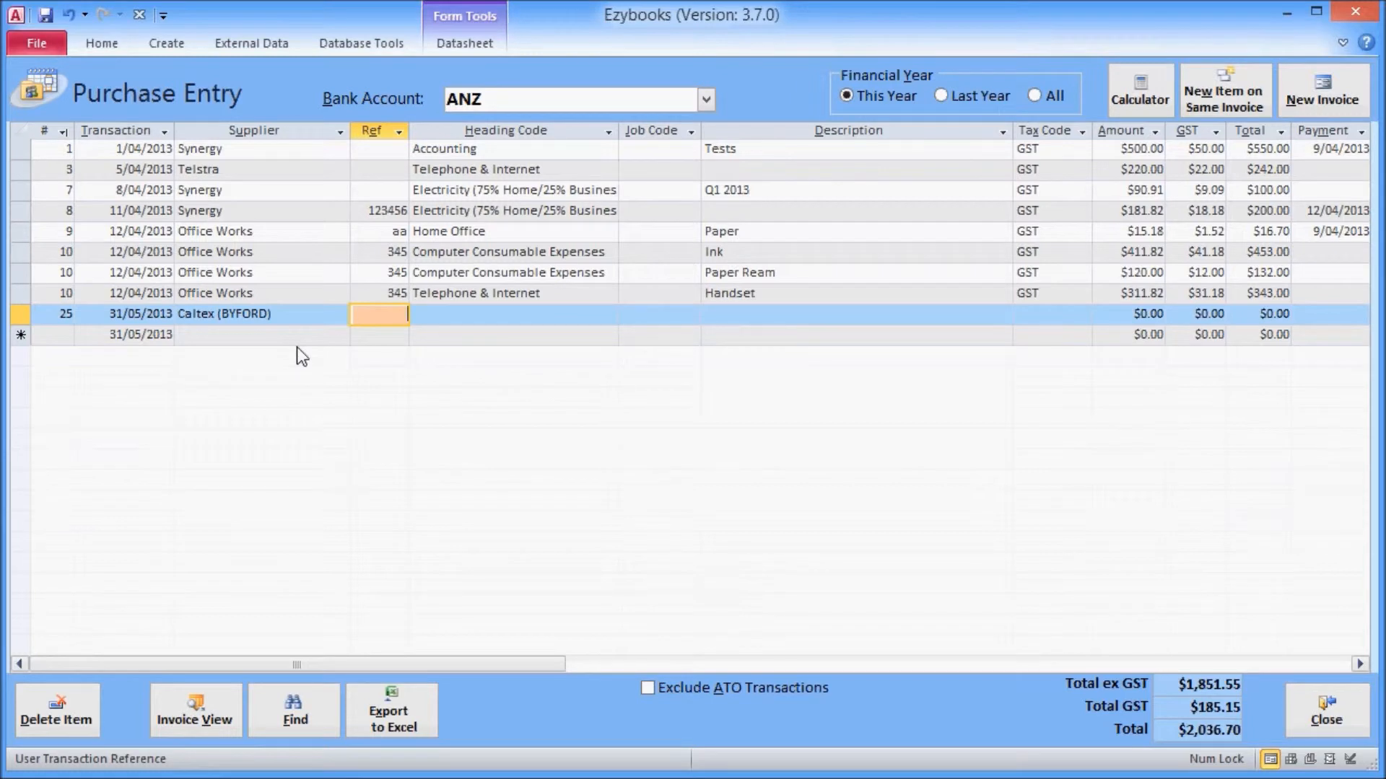
pyautogui.write('1AFR 465')
pyautogui.press('Tab')
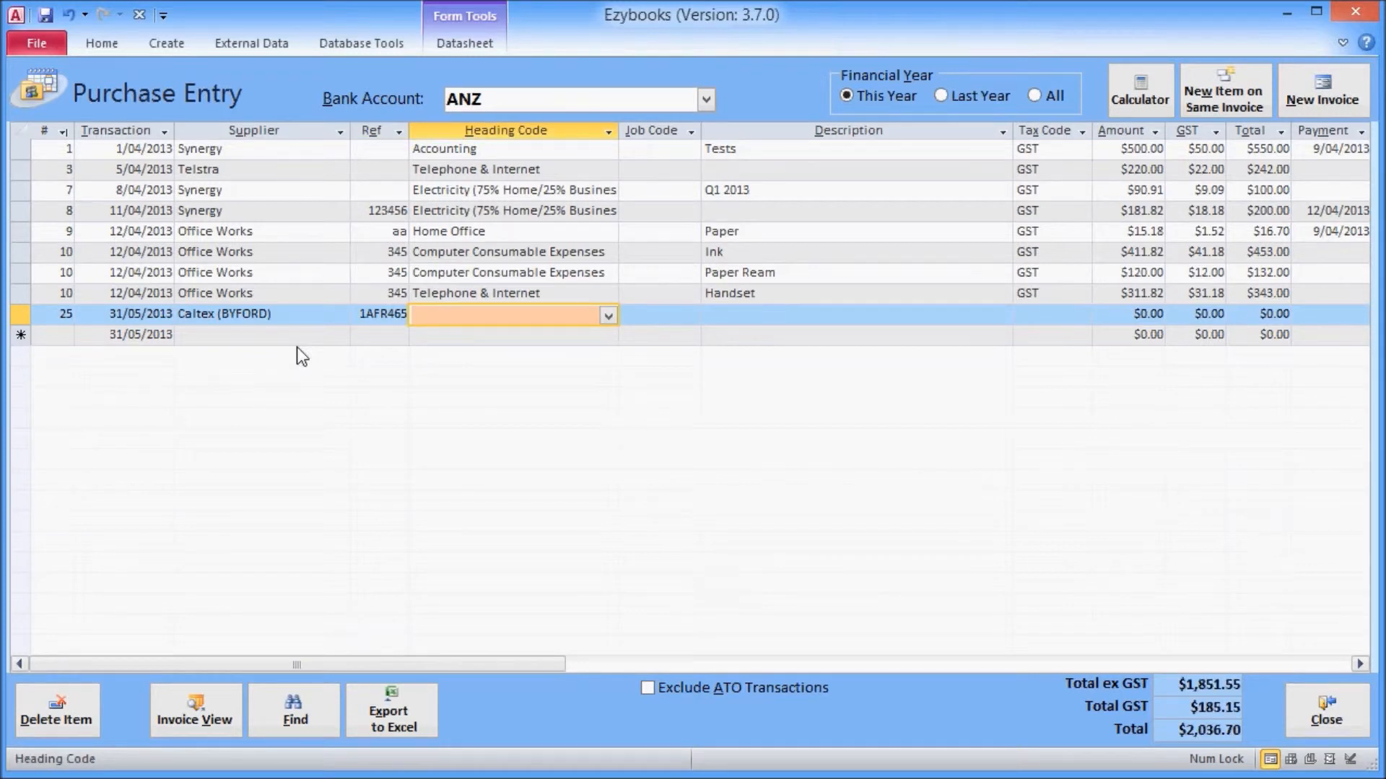
# Step: Assign the heading code Motoring Expenses and the description "Fuel" to the Caltex purchase
pyautogui.click(609, 316)
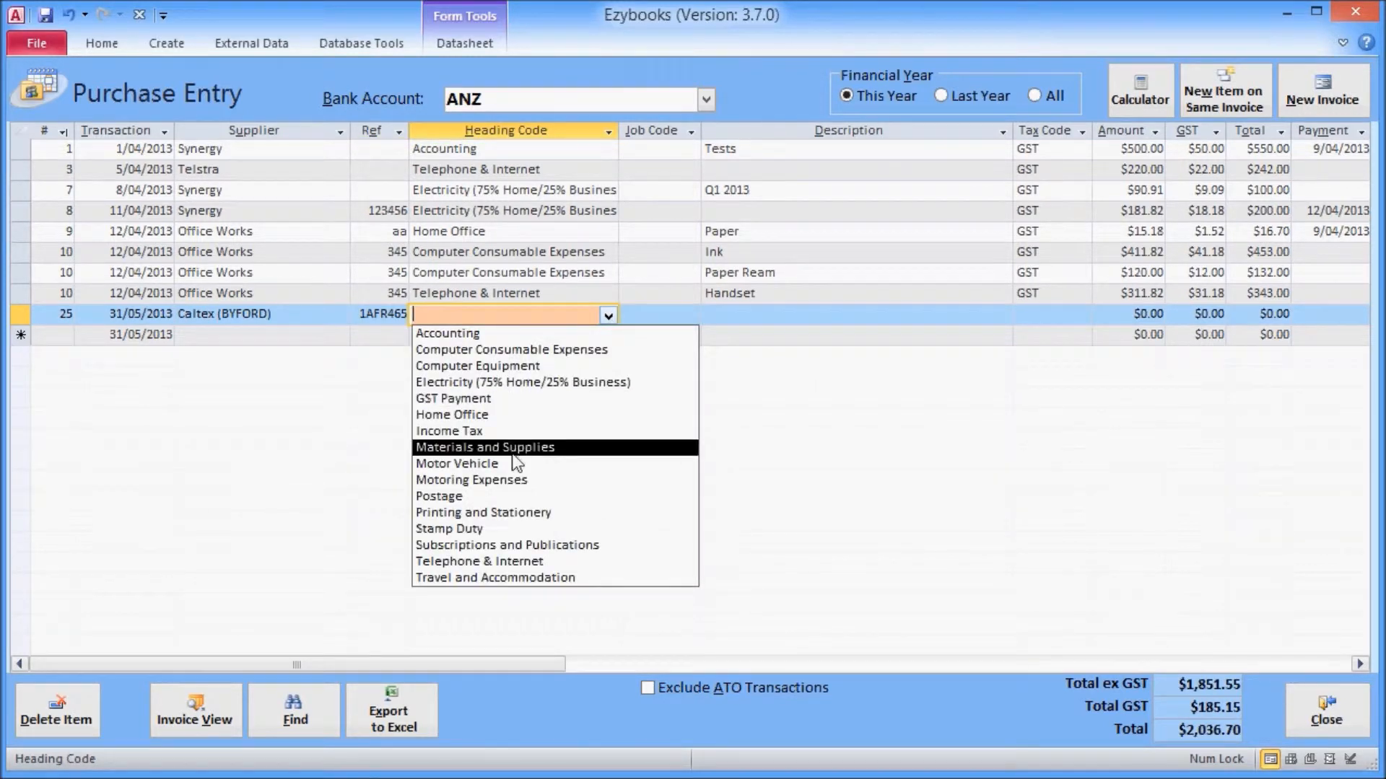
pyautogui.click(502, 479)
pyautogui.press('Tab')
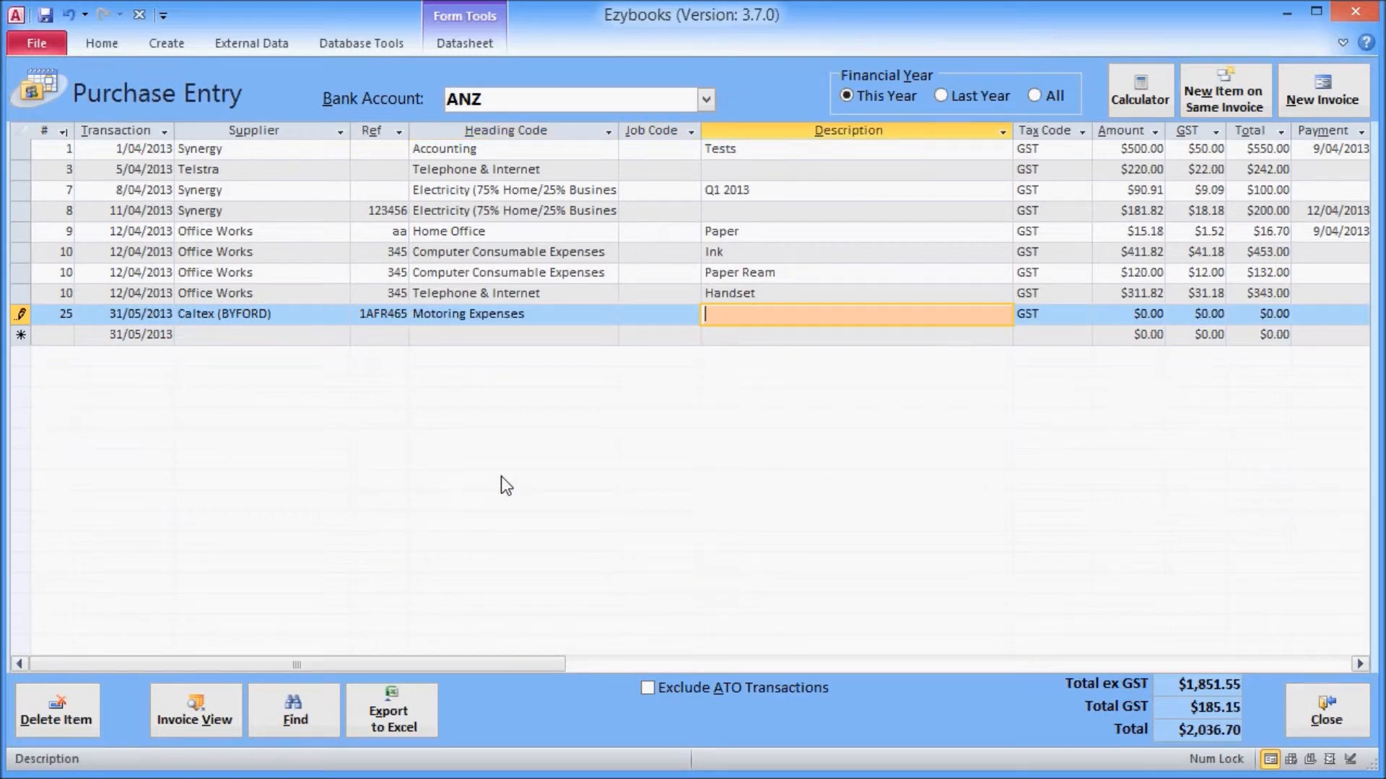
pyautogui.write('Fuel')
pyautogui.press('Tab')
# Step: Set the Caltex fuel purchase's GST-inclusive total to 123.25 and close the purchase list
pyautogui.press('Tab')
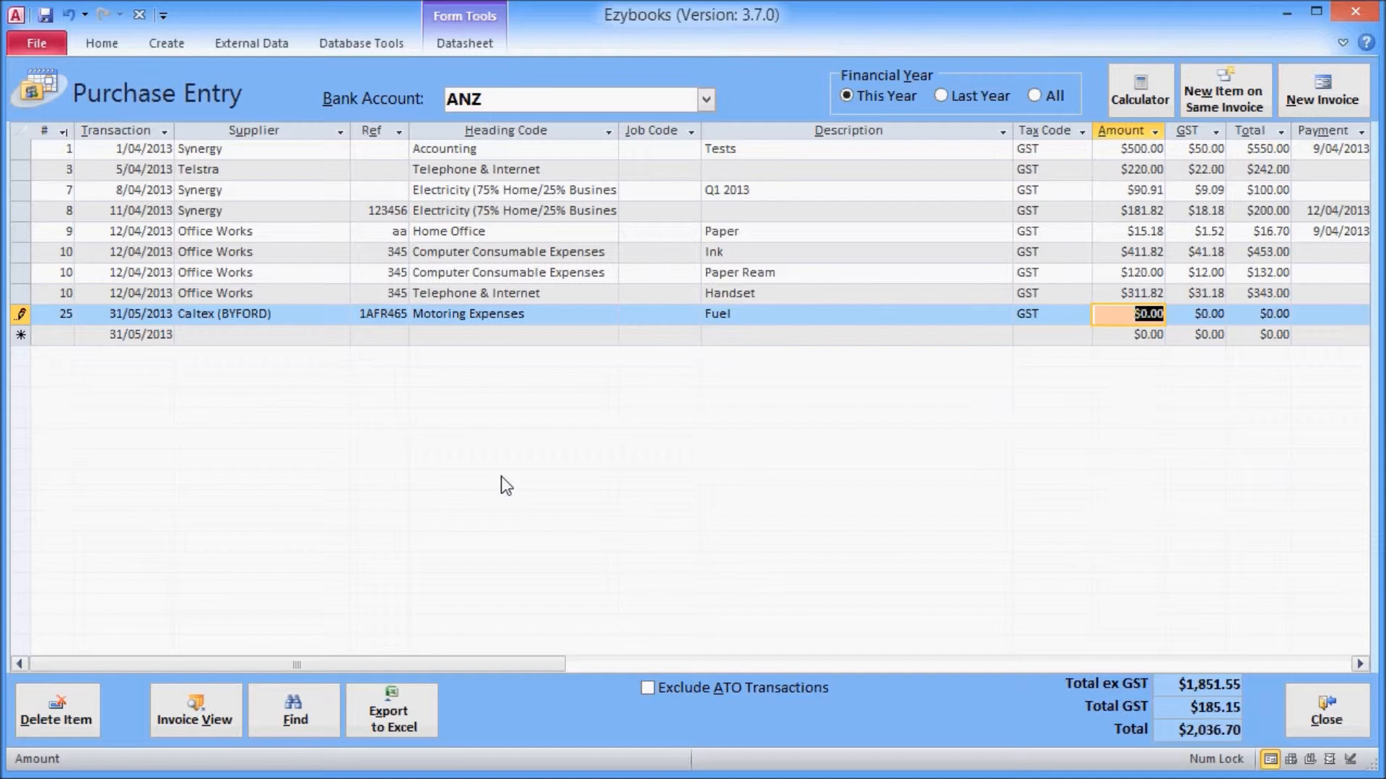
pyautogui.press('Tab')
pyautogui.press('Tab')
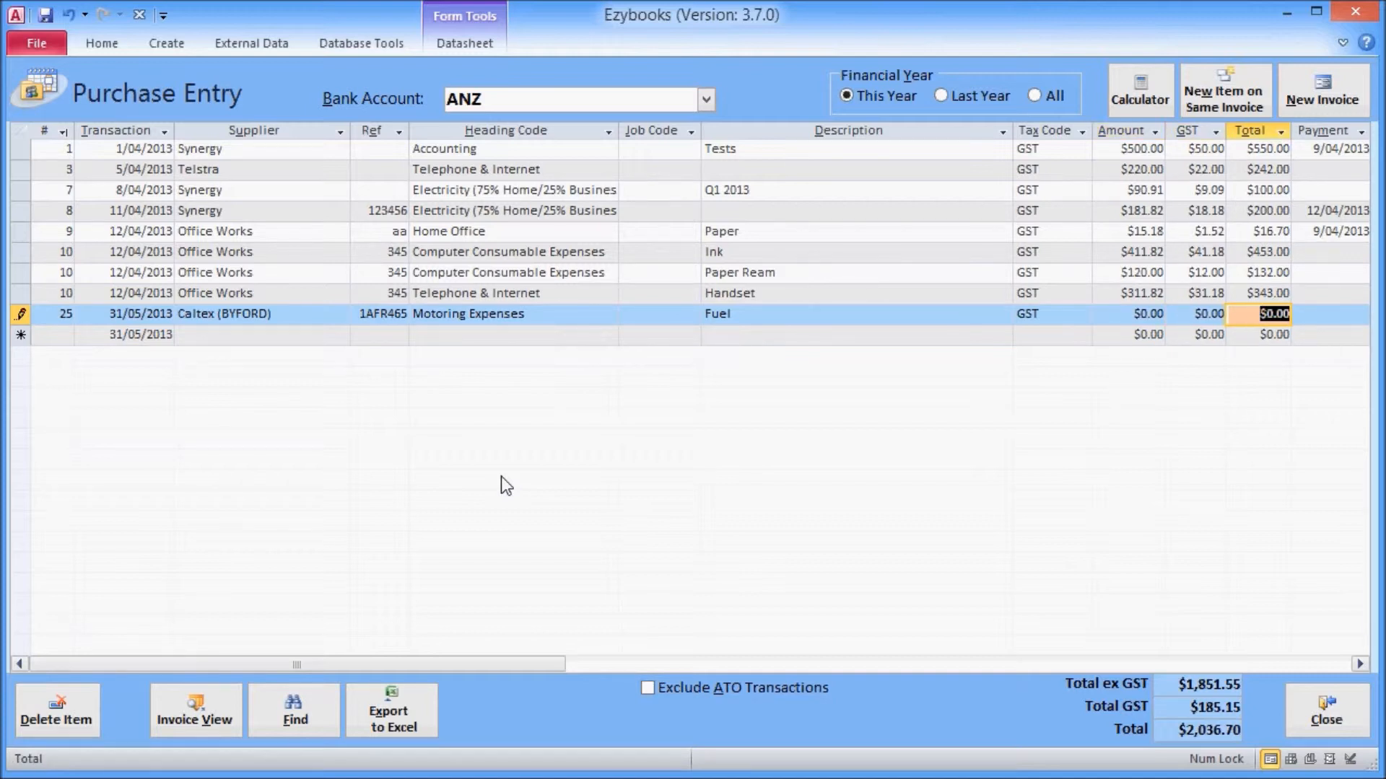
pyautogui.write('123.25')
pyautogui.press('Tab')
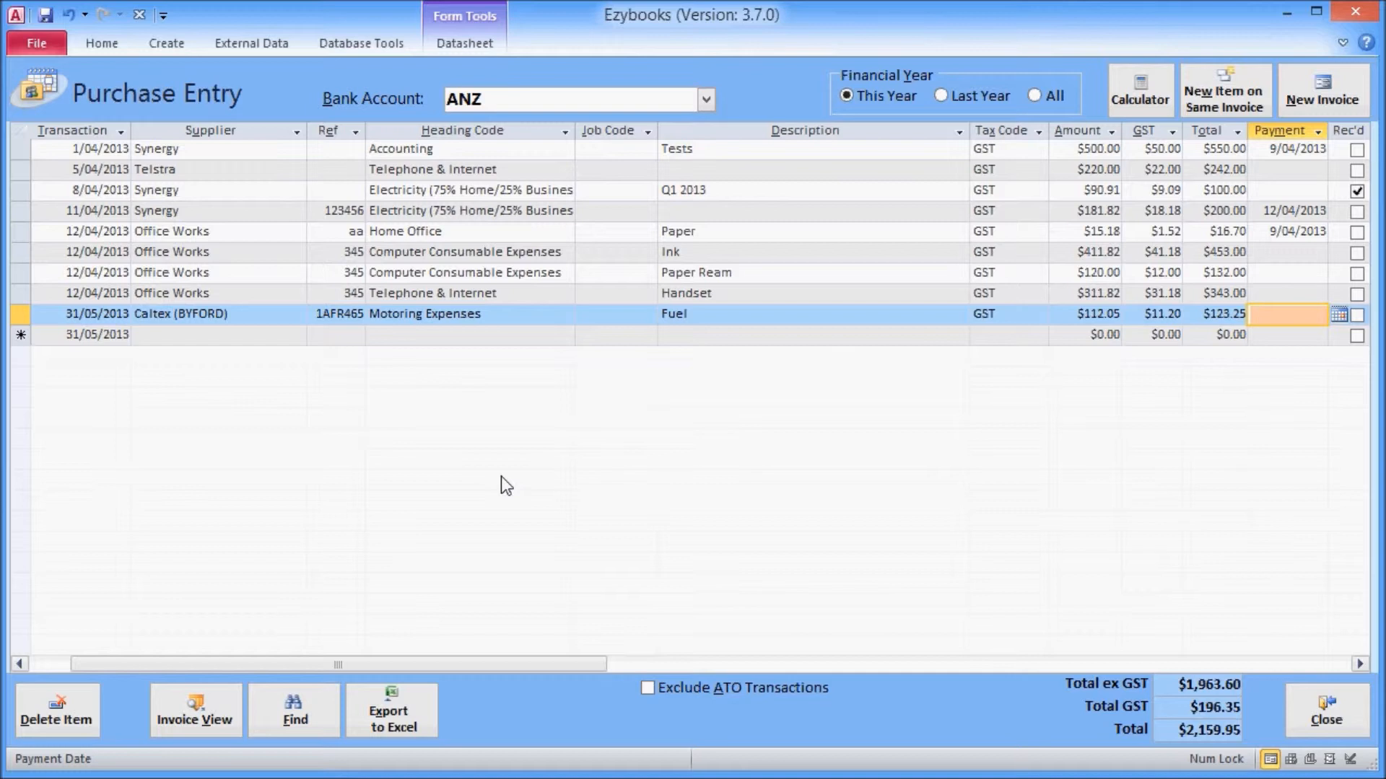
pyautogui.click(1340, 731)
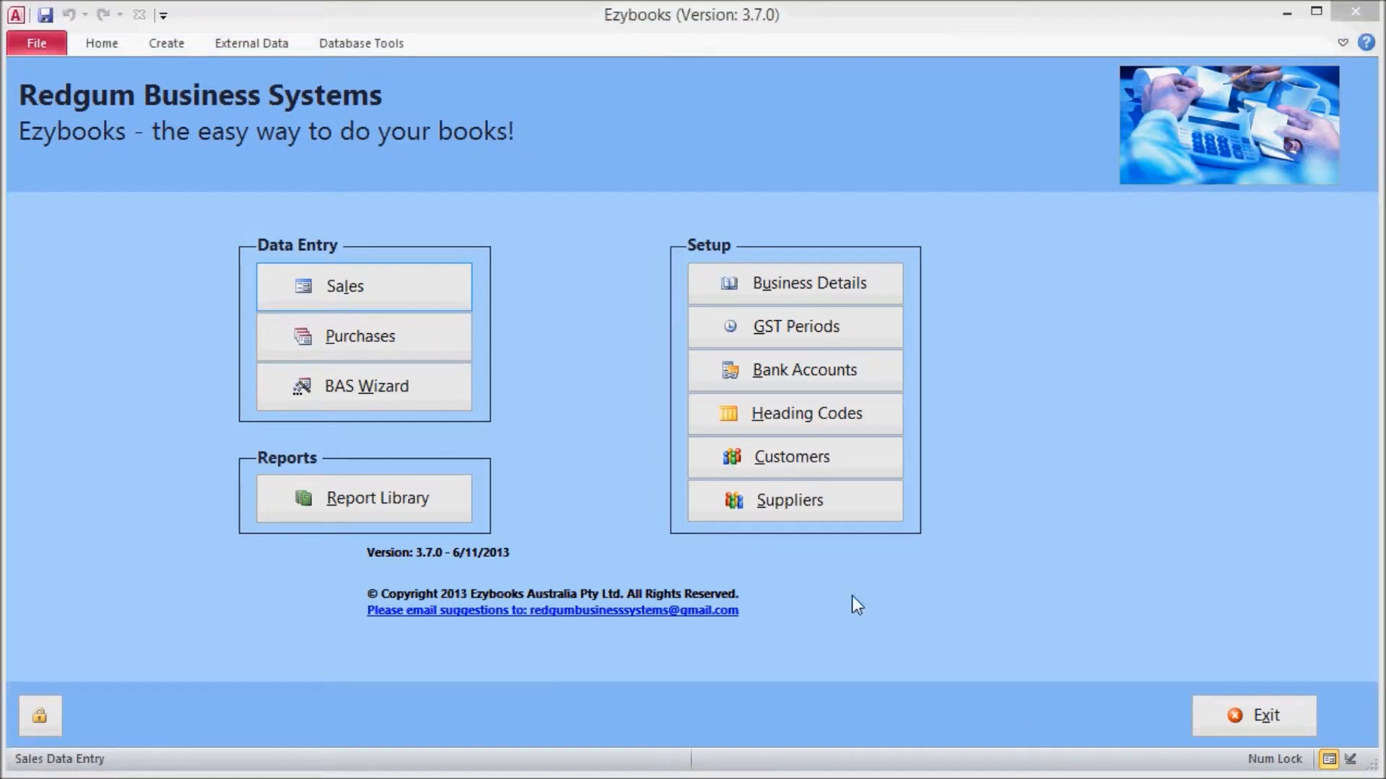
# Step: Process the Business Activity Statement for the GST period April-June 2013 with the BAS Wizard
pyautogui.click(443, 404)
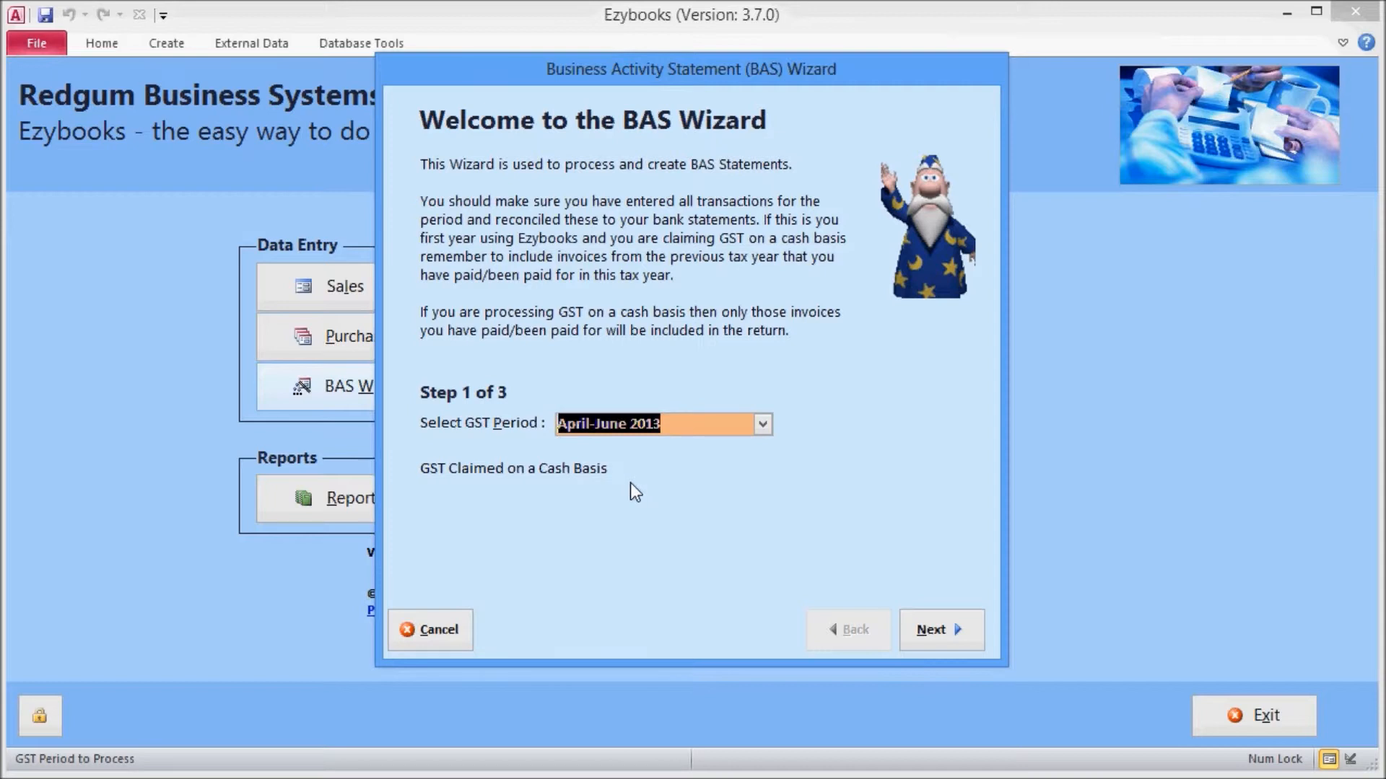
pyautogui.click(964, 632)
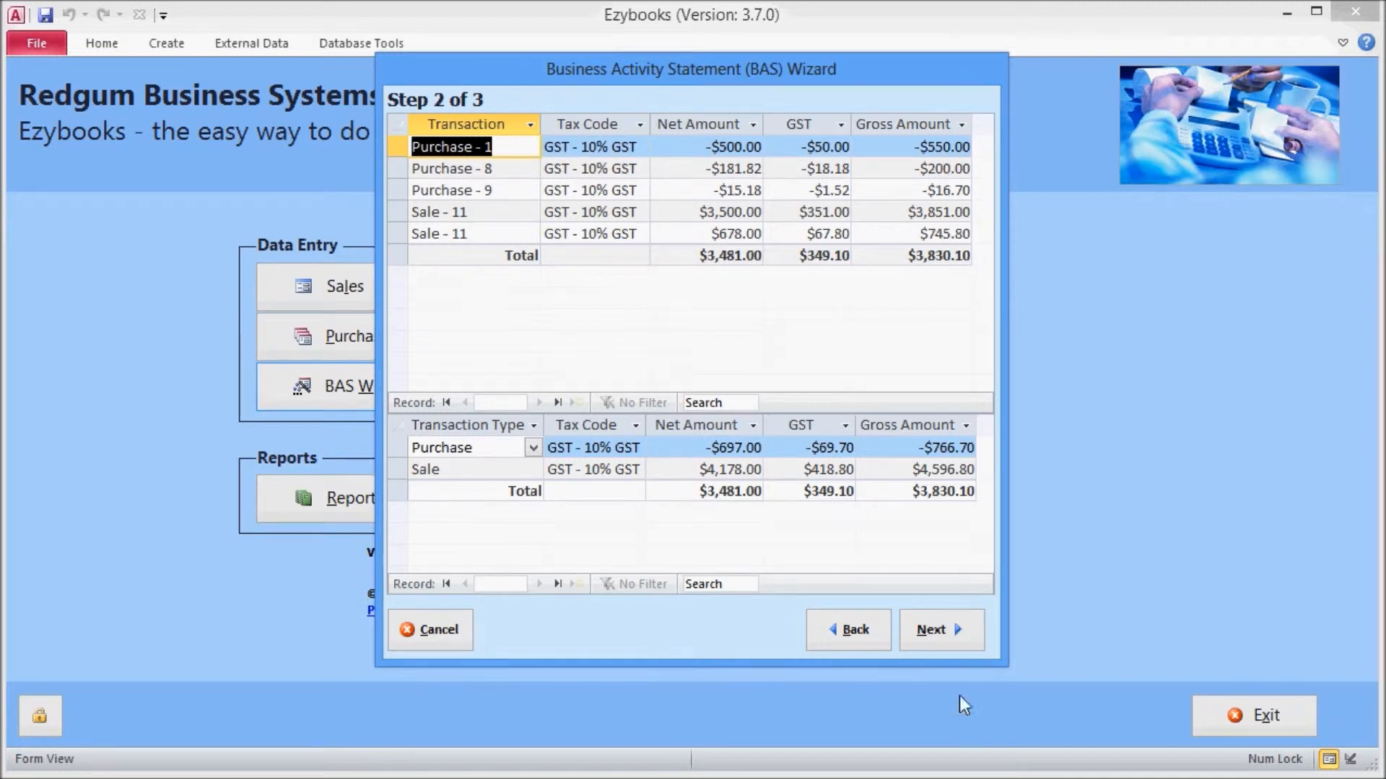
pyautogui.click(977, 648)
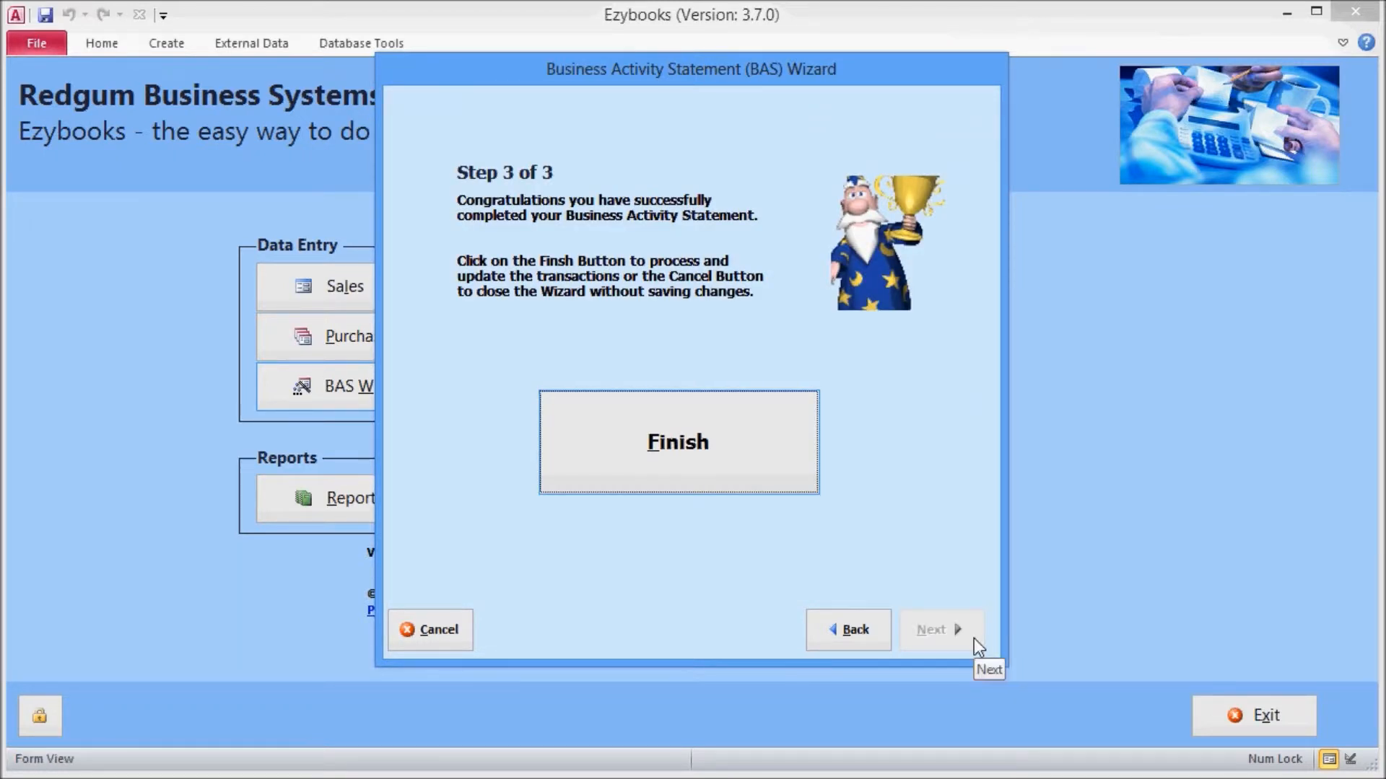
pyautogui.click(676, 471)
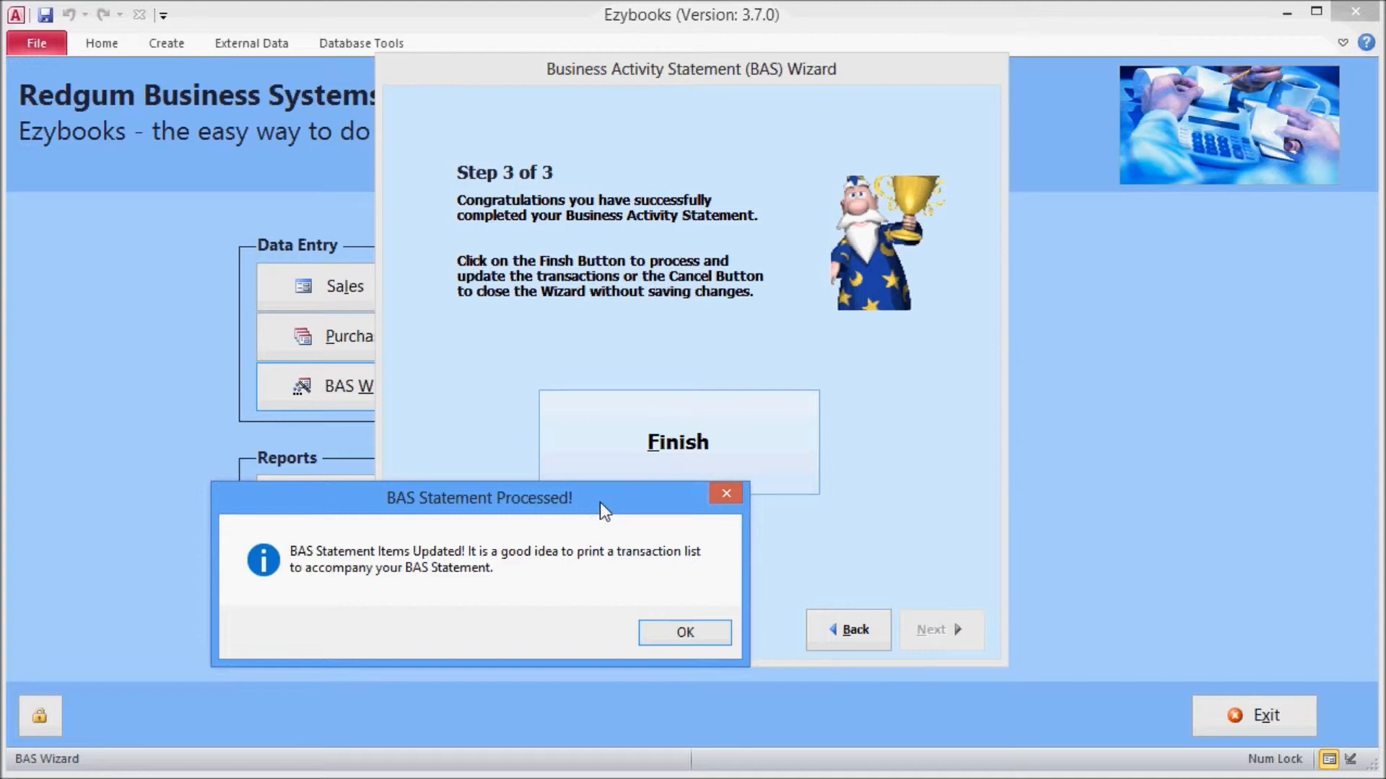
pyautogui.click(713, 641)
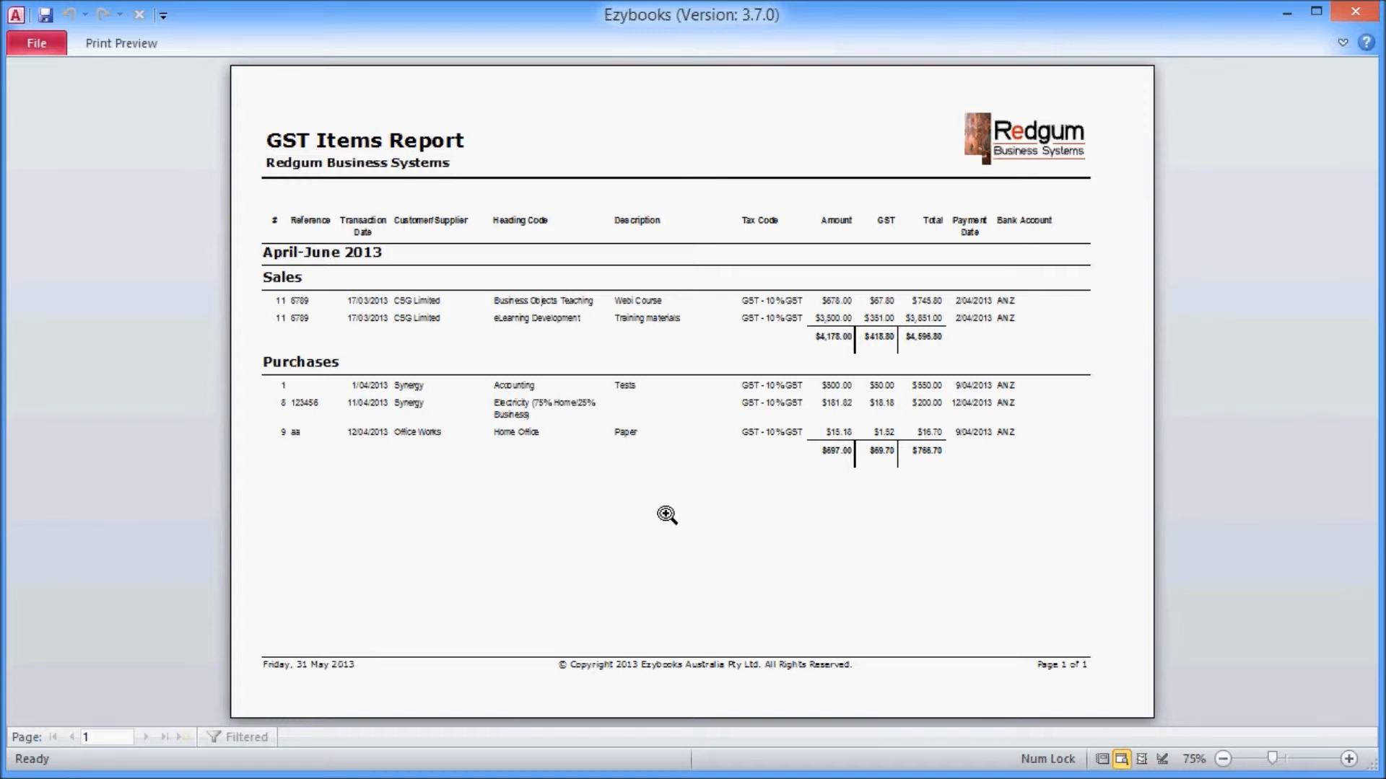
# Step: Look over the GST Items Report and the Business Activity Statement with their output options, closing each report
pyautogui.rightClick(604, 479)
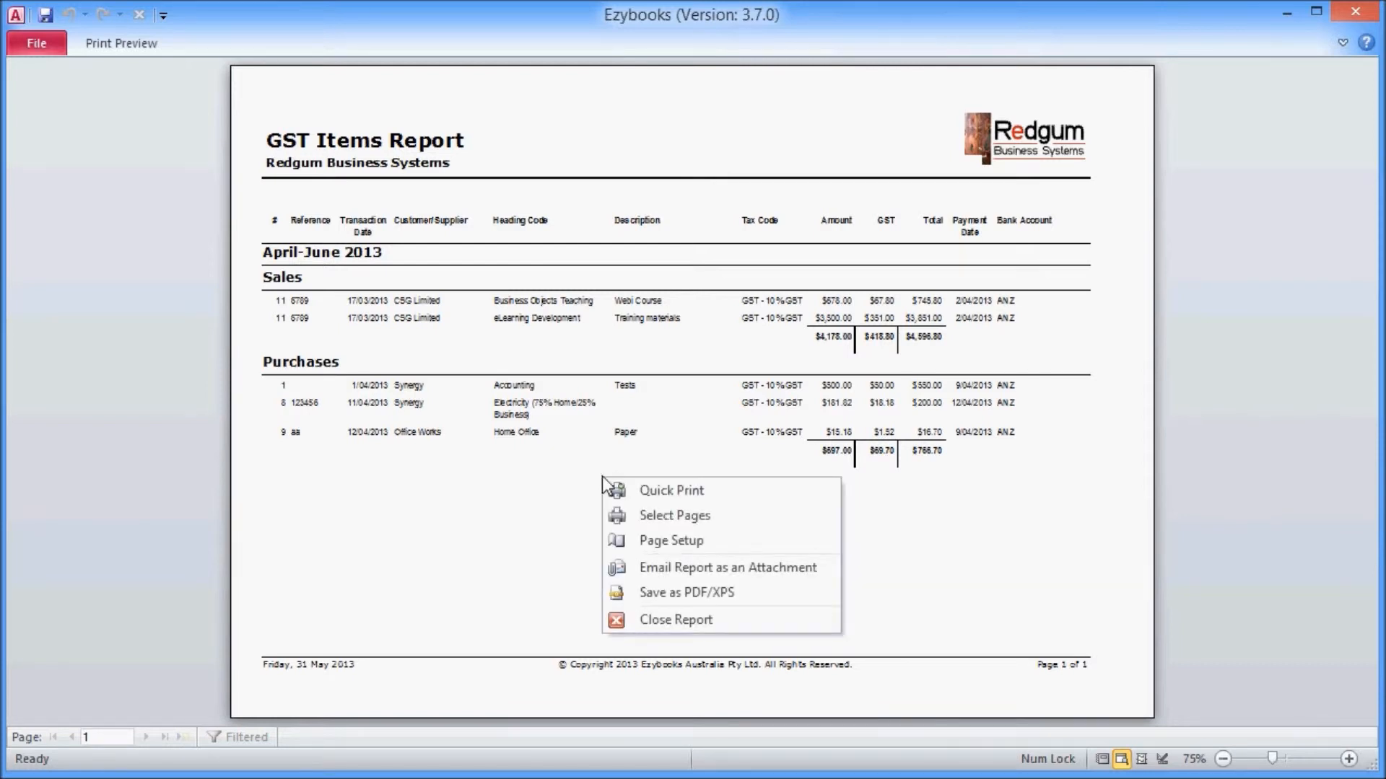
pyautogui.click(689, 624)
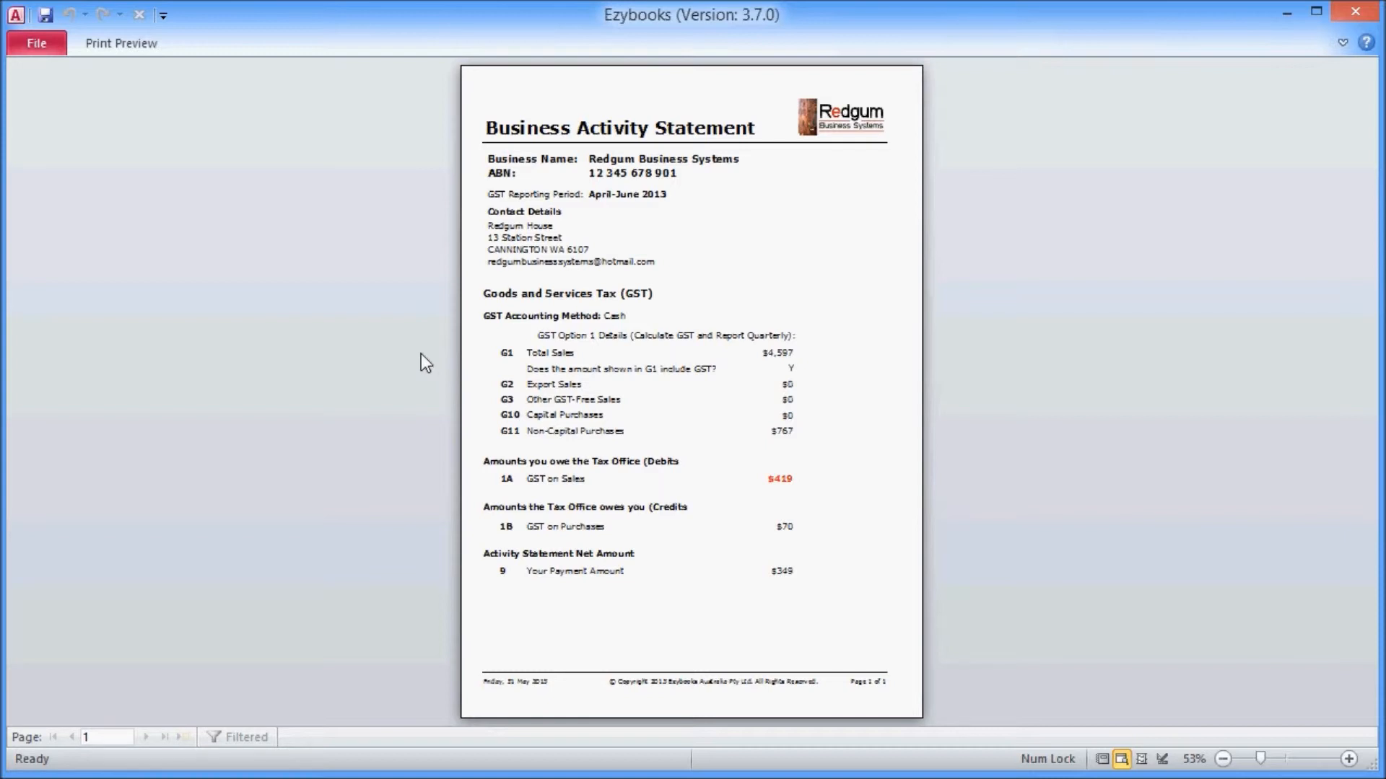
pyautogui.rightClick(730, 403)
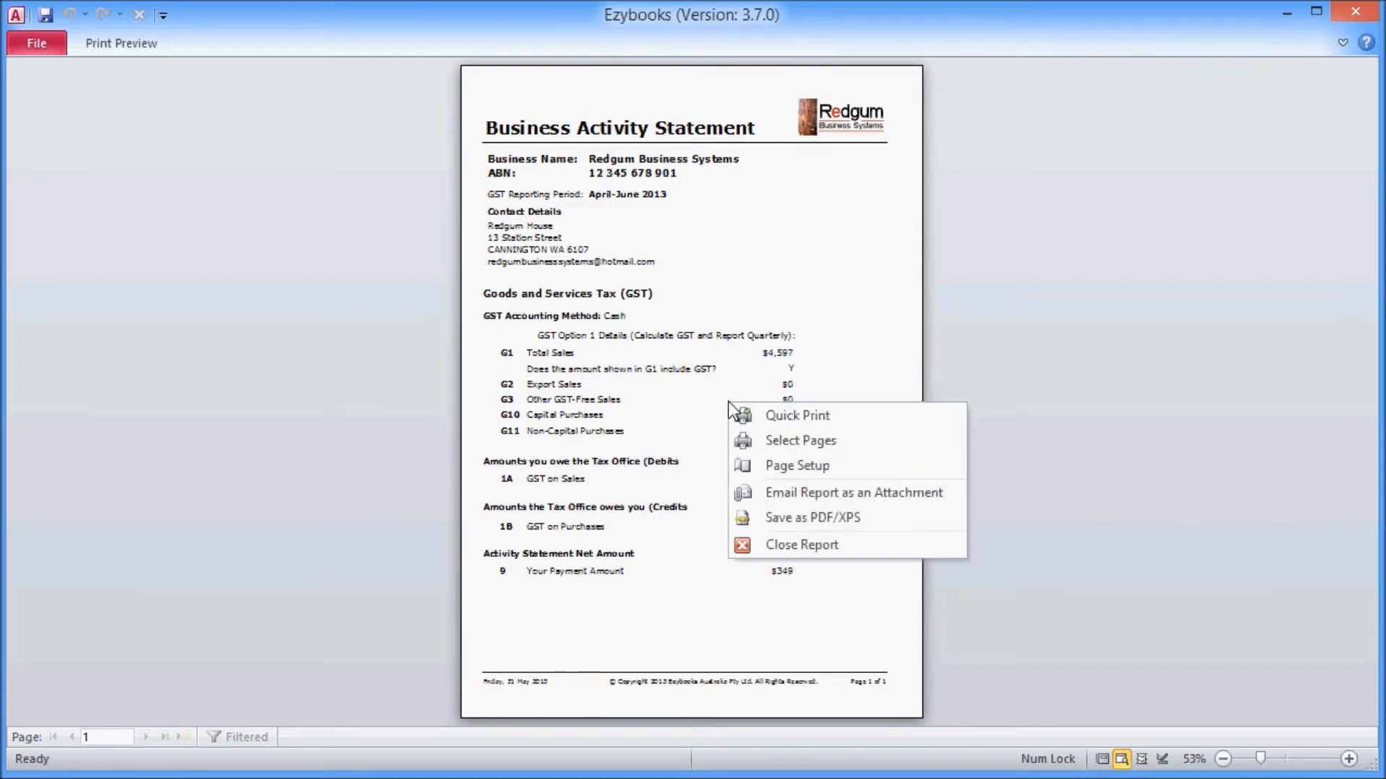
pyautogui.click(794, 546)
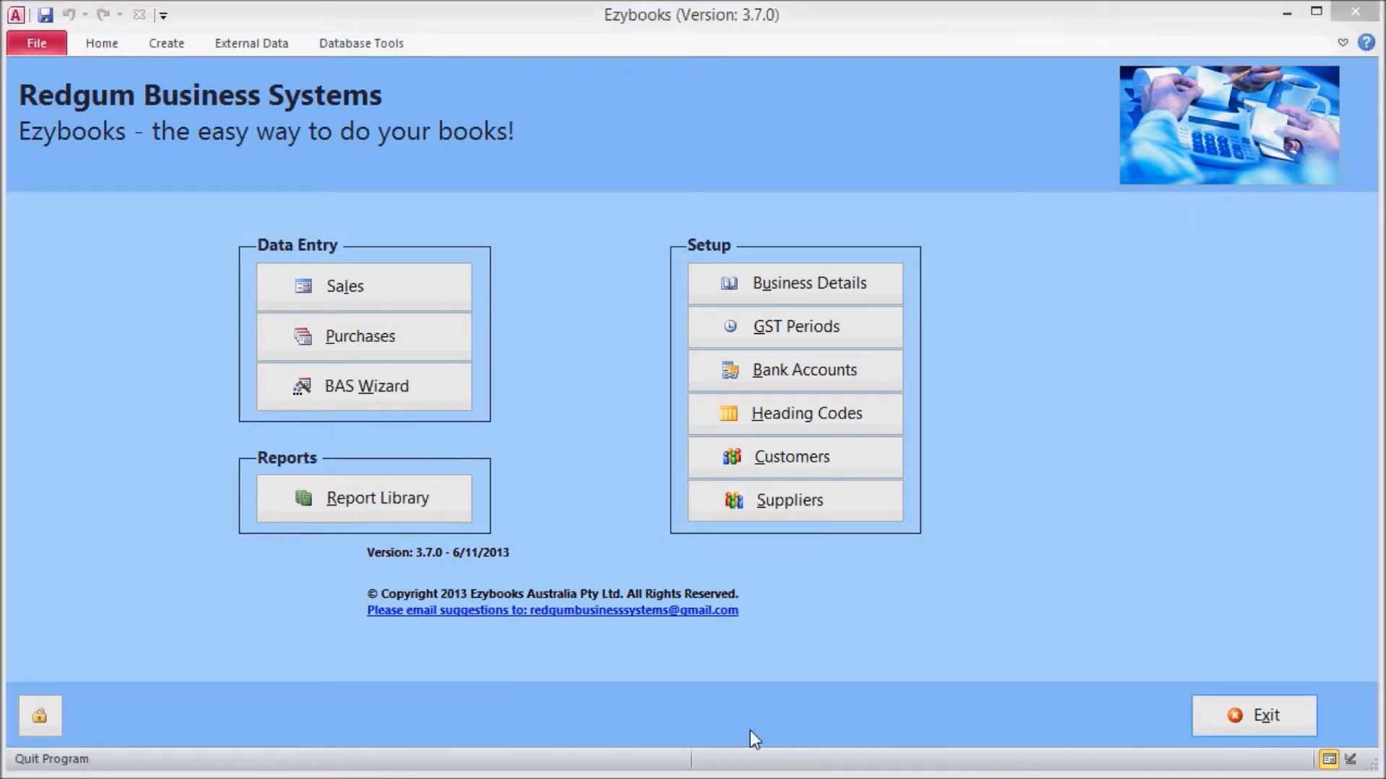
# Step: Open the Report Library and browse its Trading Accounts, Cash Accounts, GST and Office report categories
pyautogui.click(454, 512)
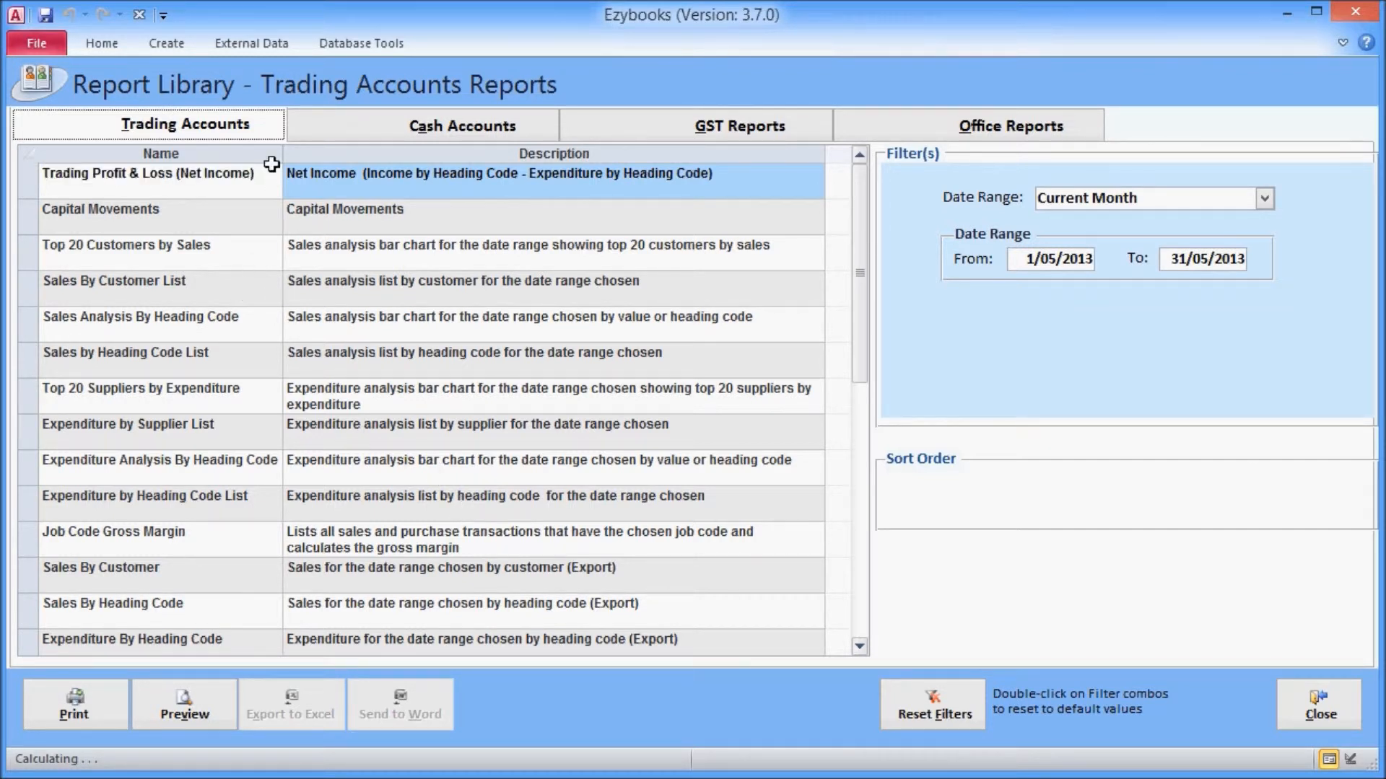
pyautogui.click(334, 128)
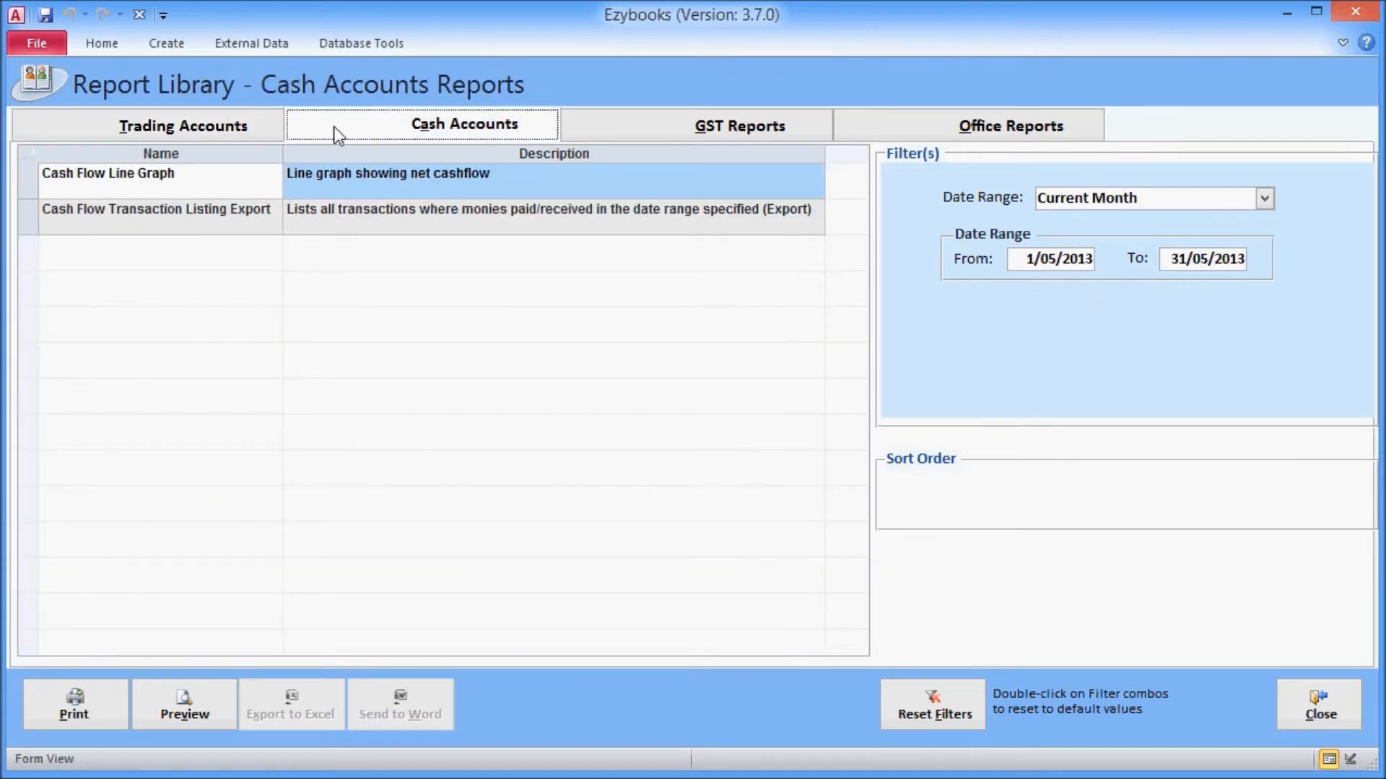
pyautogui.click(635, 131)
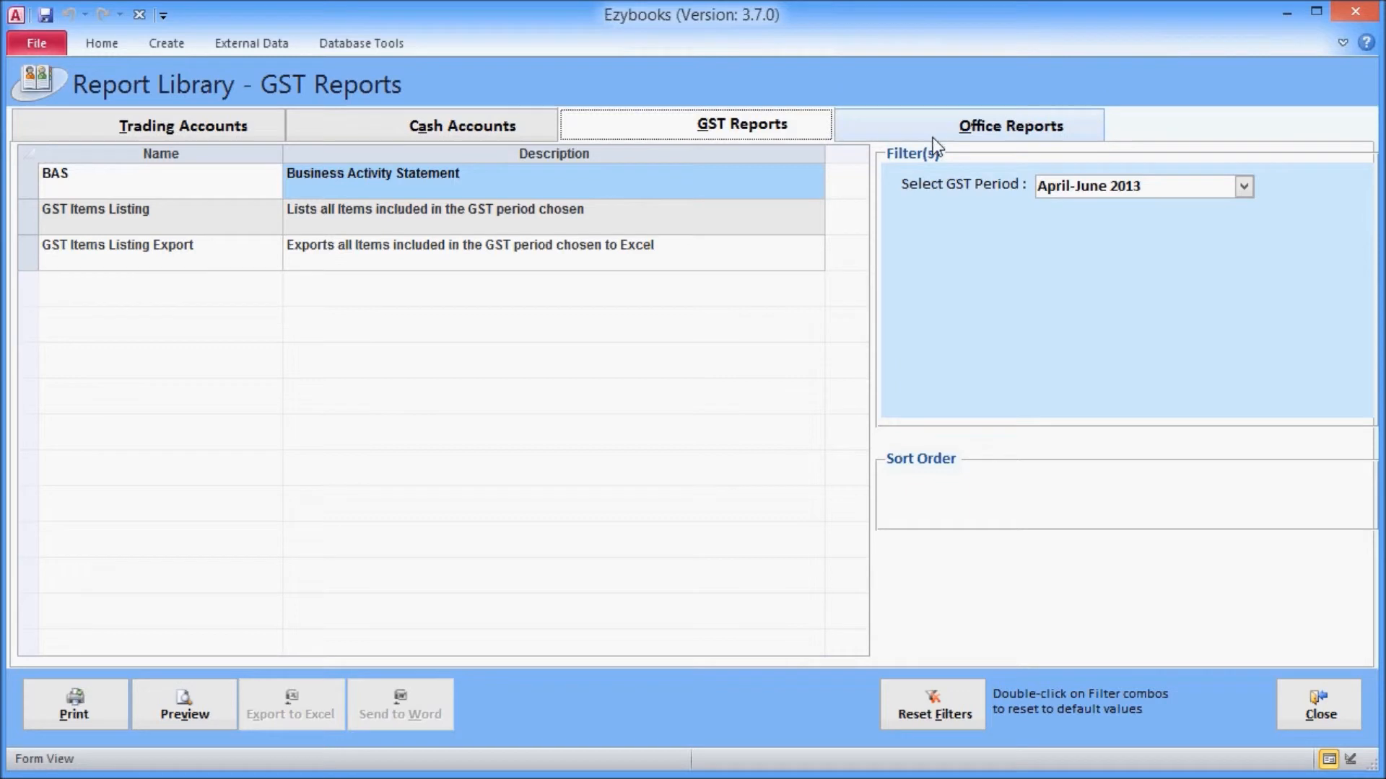
pyautogui.click(864, 132)
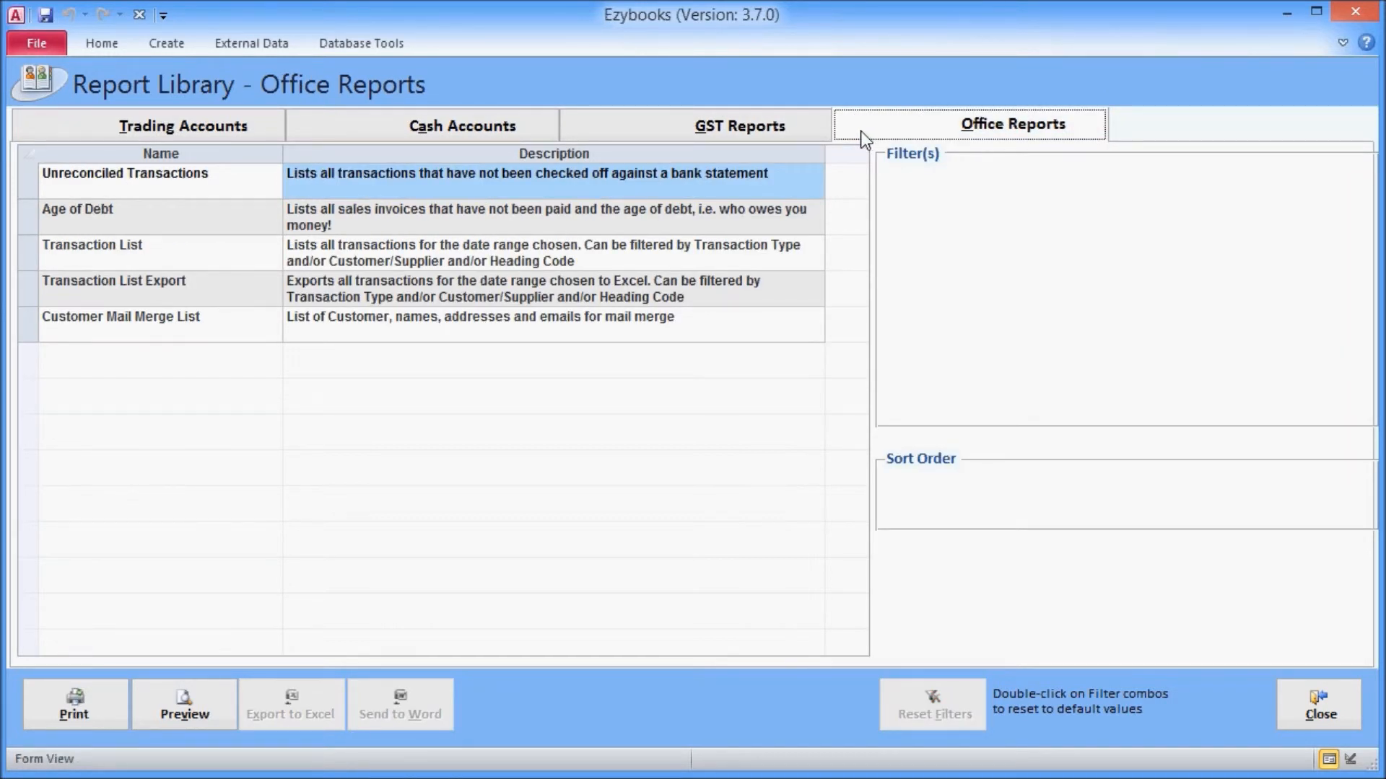
# Step: Preview the Age of Debt report of unpaid sales invoices, look over its output options, and close it
pyautogui.click(129, 217)
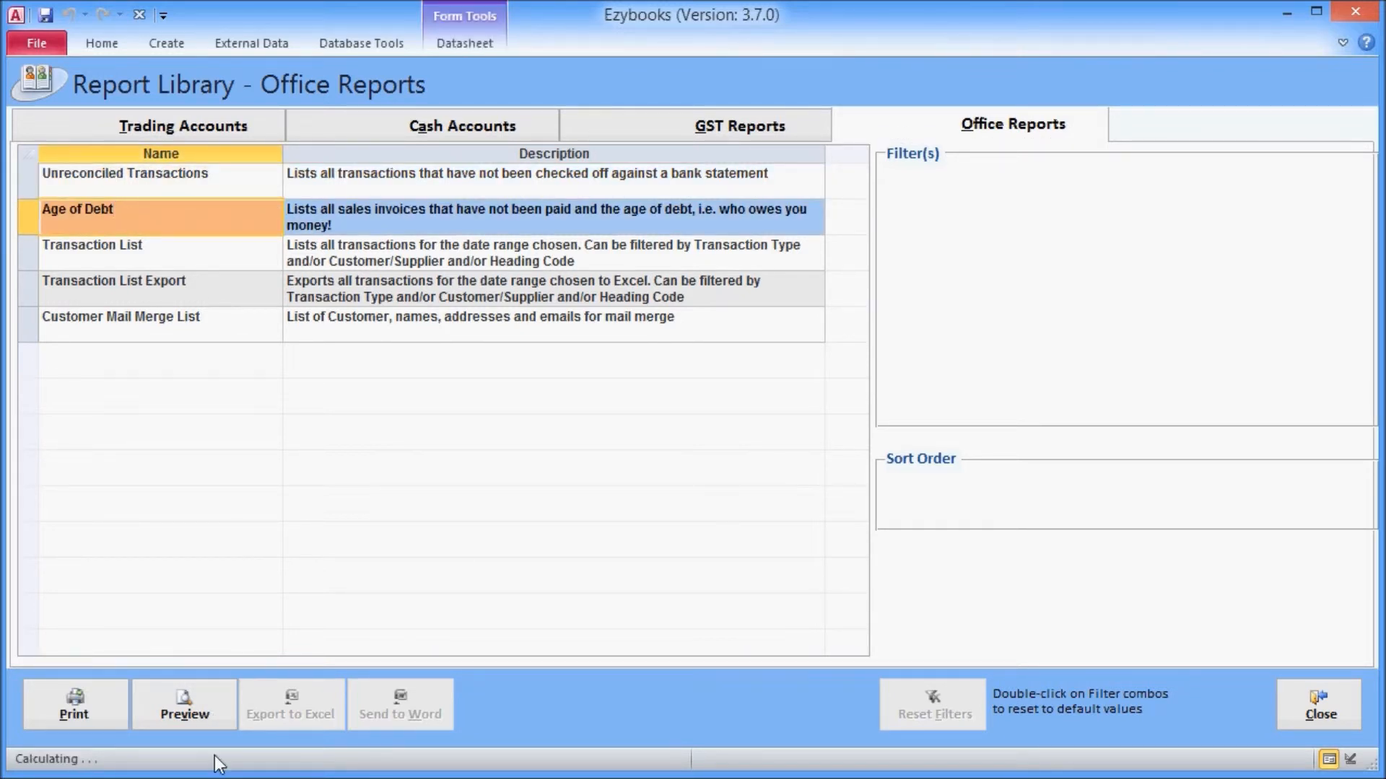
pyautogui.click(217, 718)
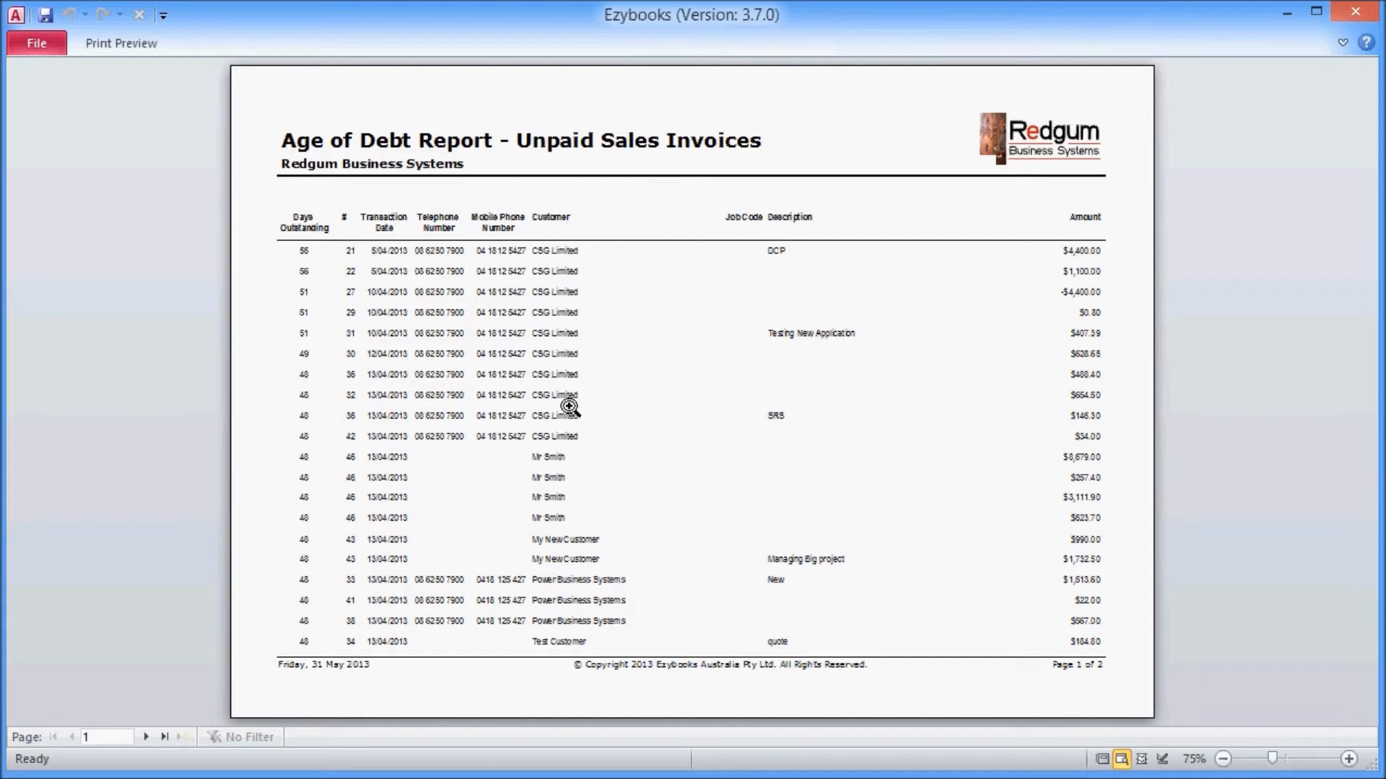
pyautogui.rightClick(617, 388)
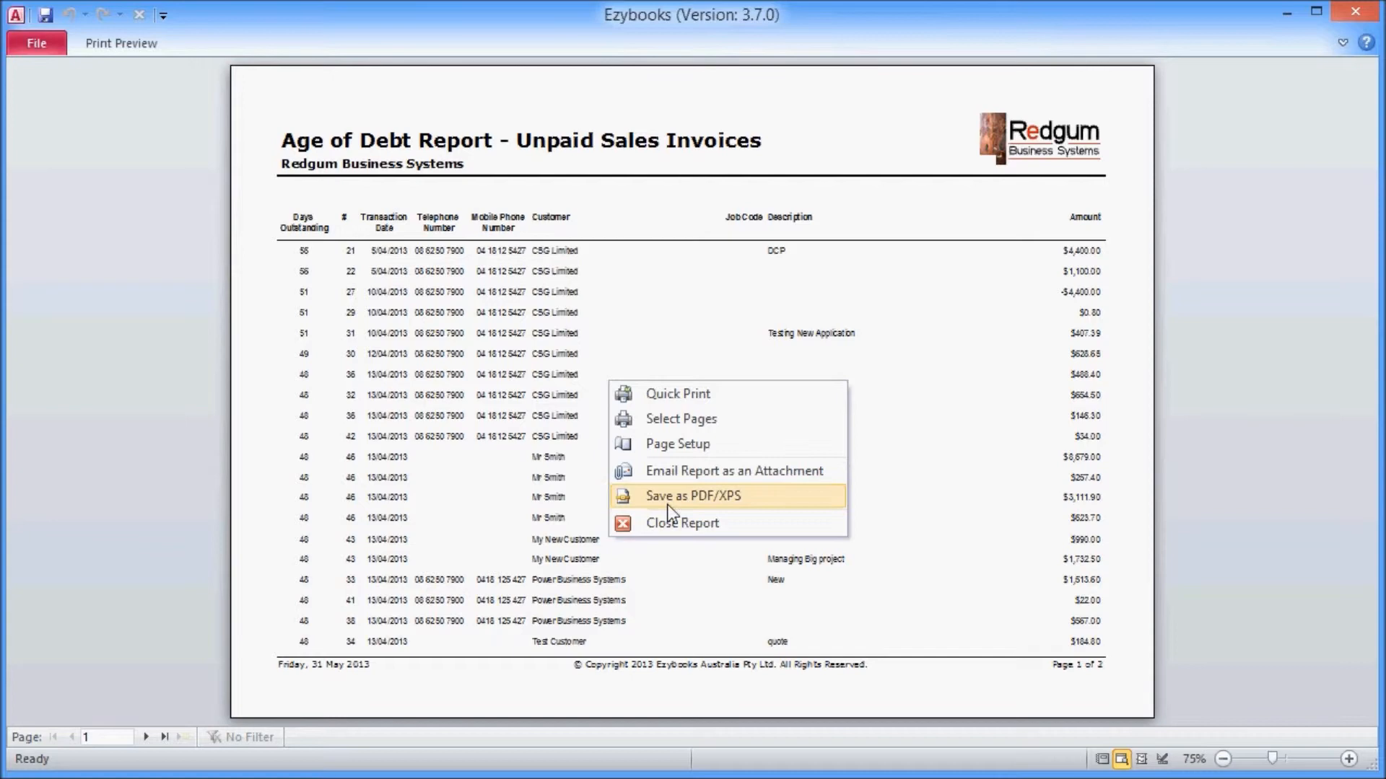
pyautogui.click(652, 518)
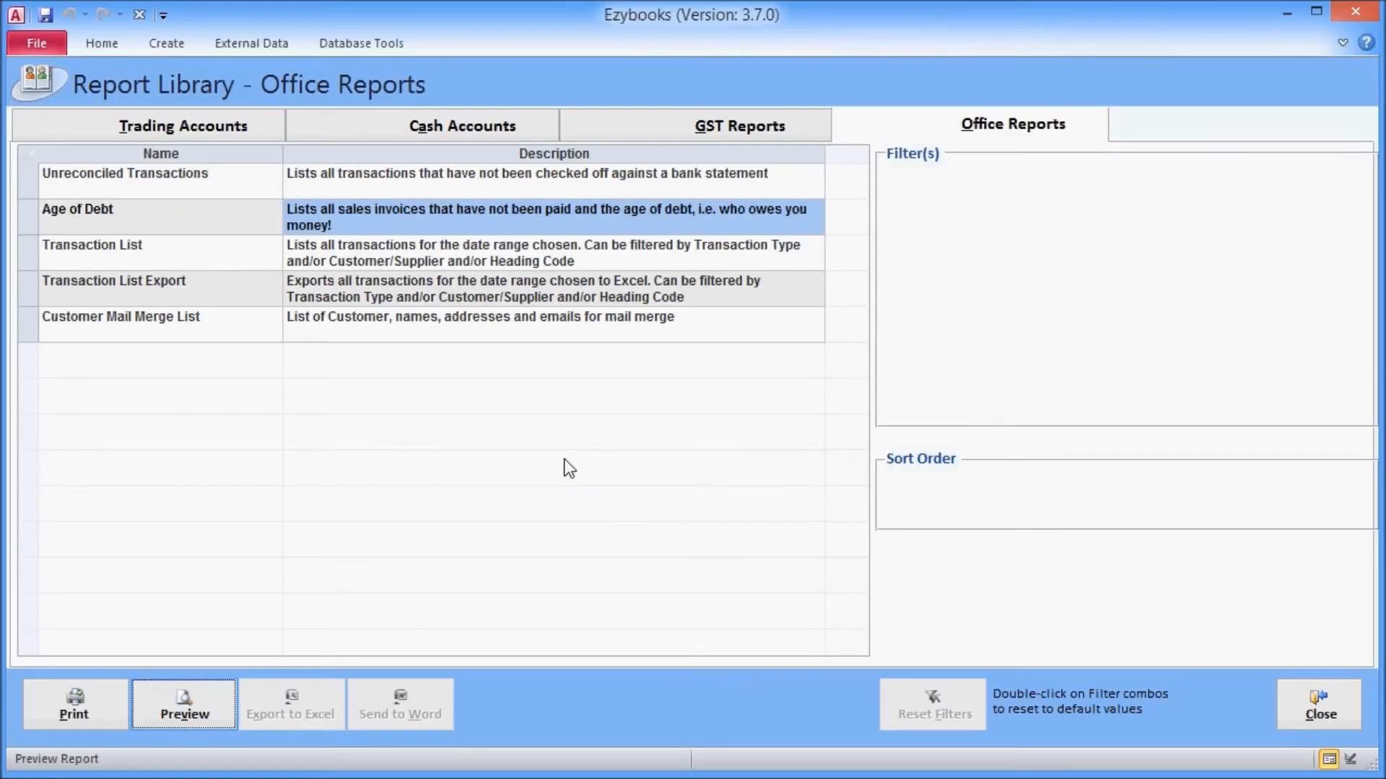
# Step: Preview the Transaction List report for Financial Year 2012-2013, limited to purchases from supplier Caltex (ARMADALE) under heading code Motoring Expenses
pyautogui.click(177, 246)
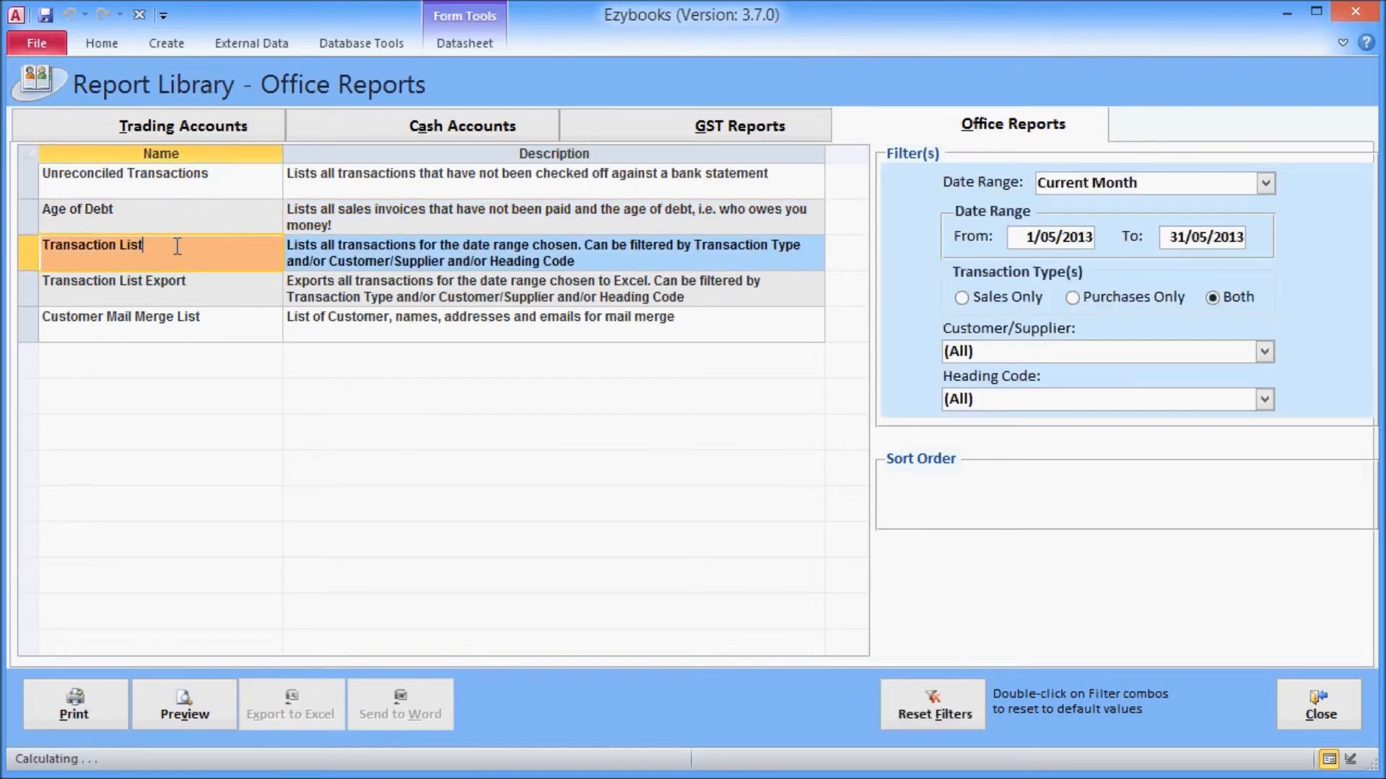
pyautogui.click(1265, 184)
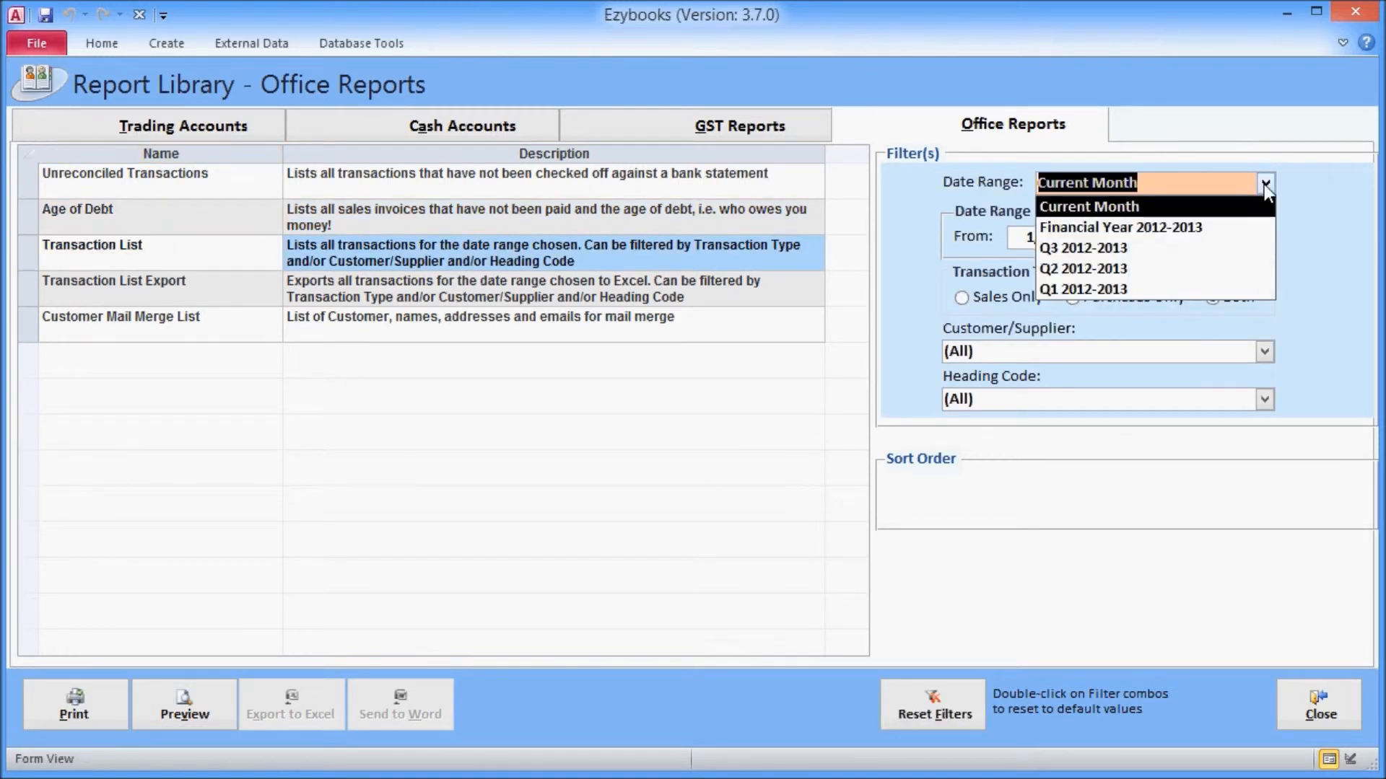
pyautogui.click(1222, 228)
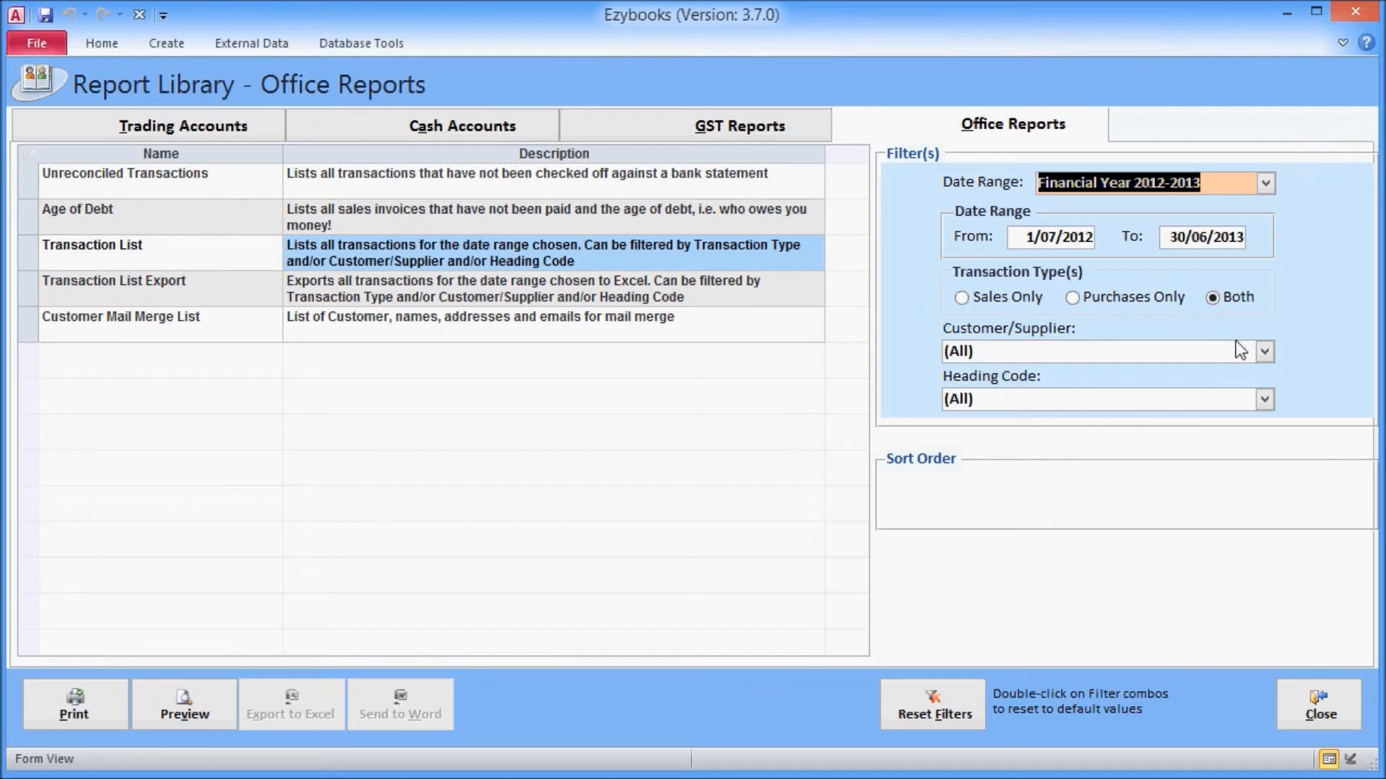
pyautogui.click(1080, 299)
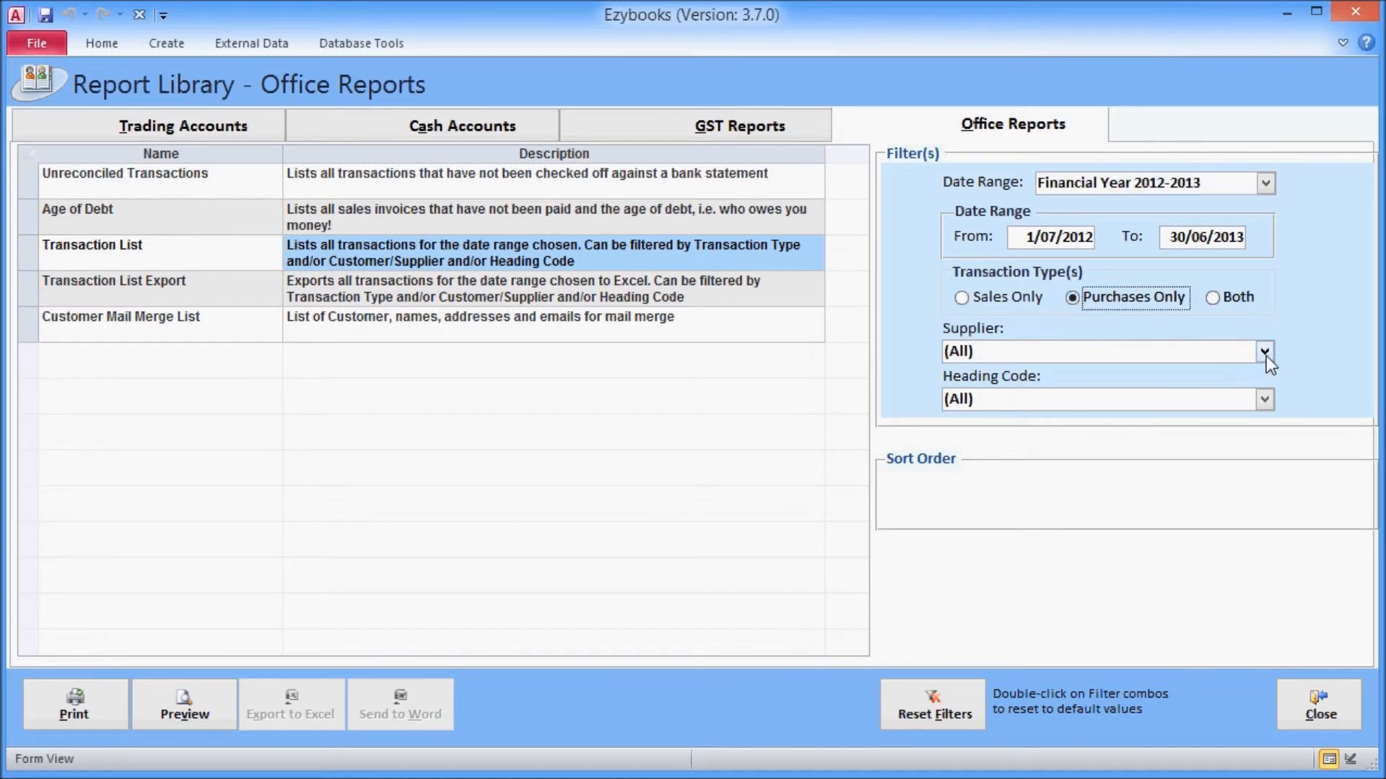
pyautogui.click(1264, 400)
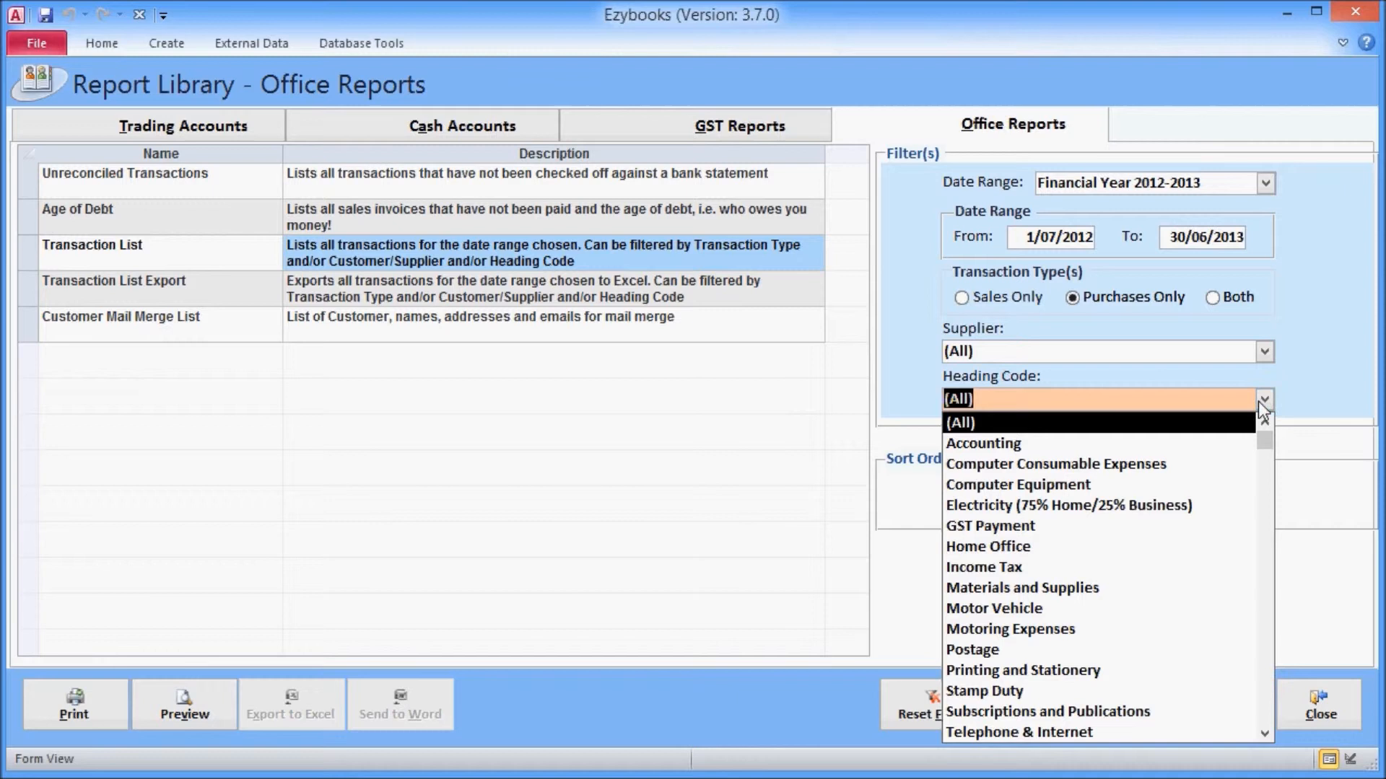
pyautogui.click(1017, 630)
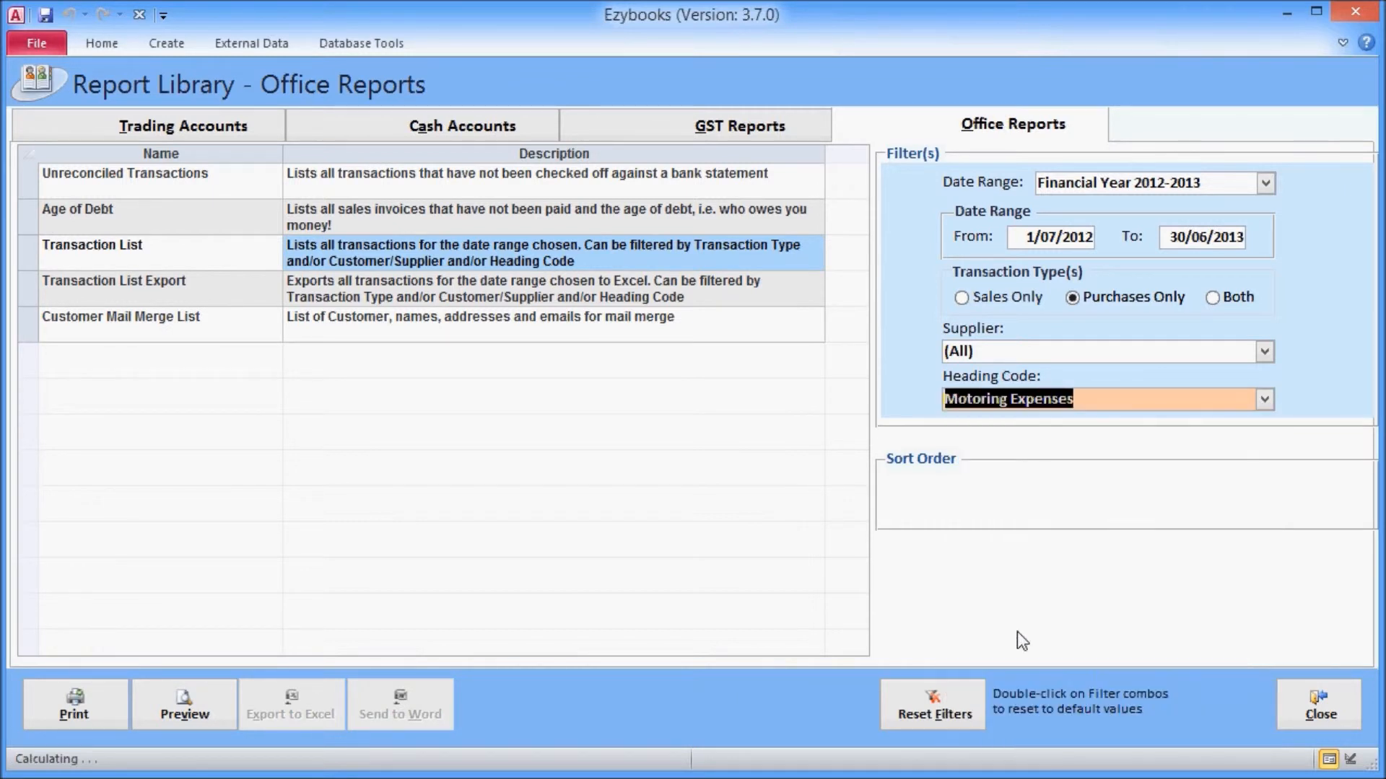
pyautogui.click(1265, 352)
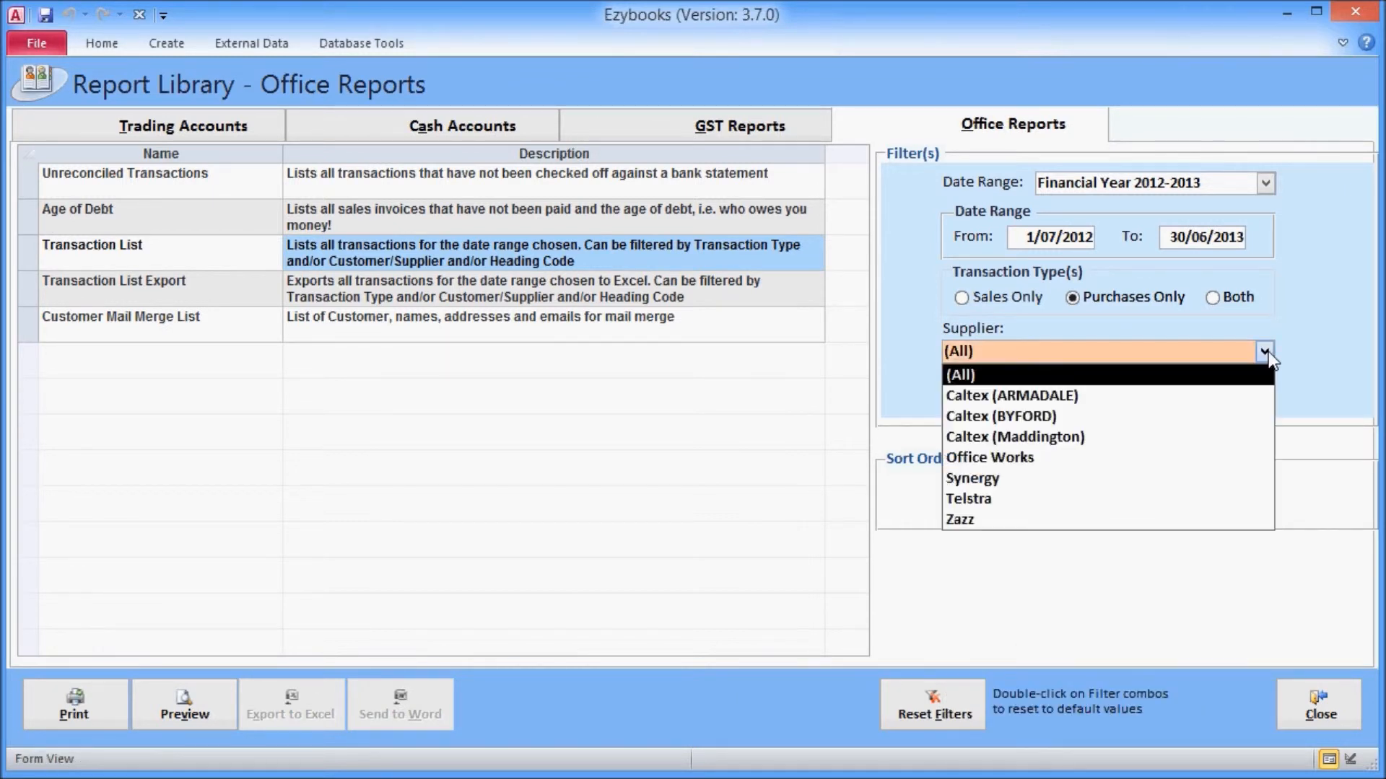
pyautogui.click(1197, 396)
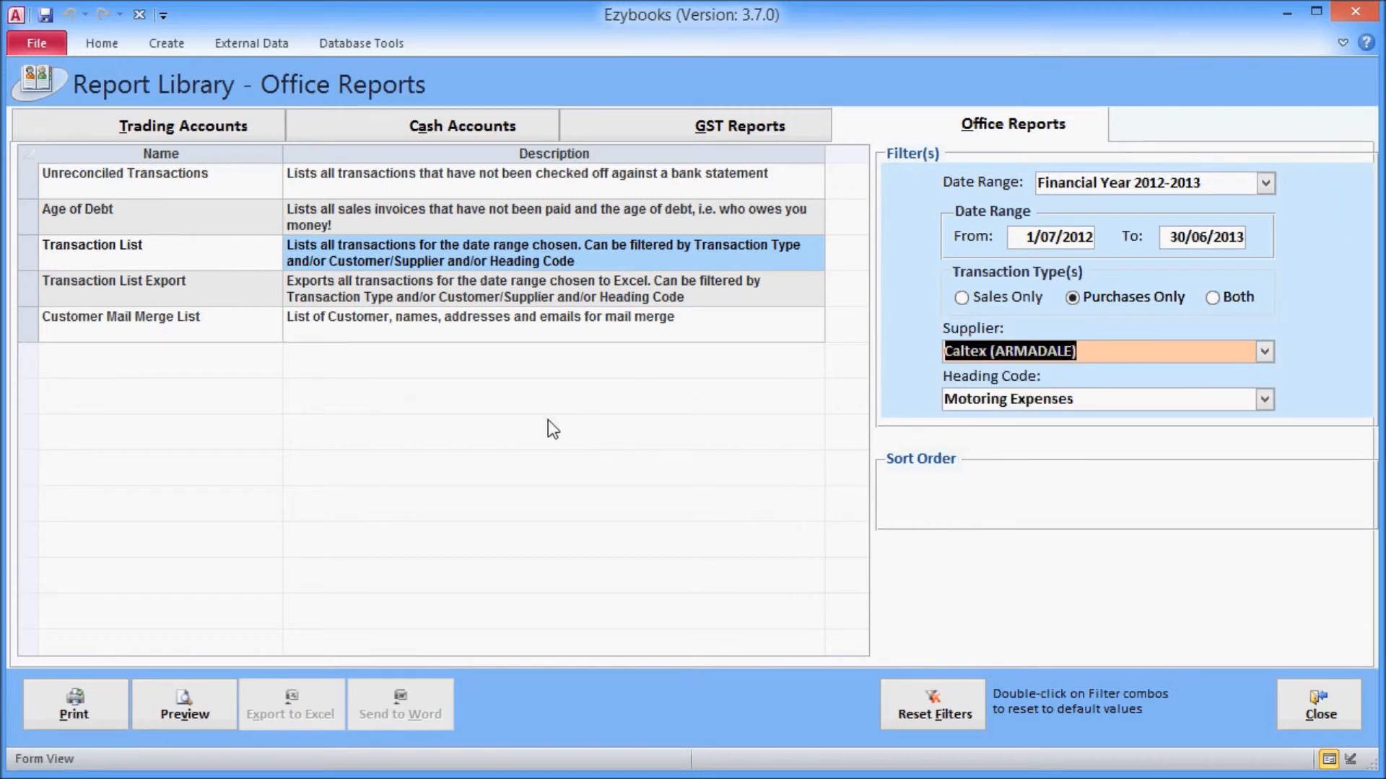
pyautogui.hotkey('alt', 'v')
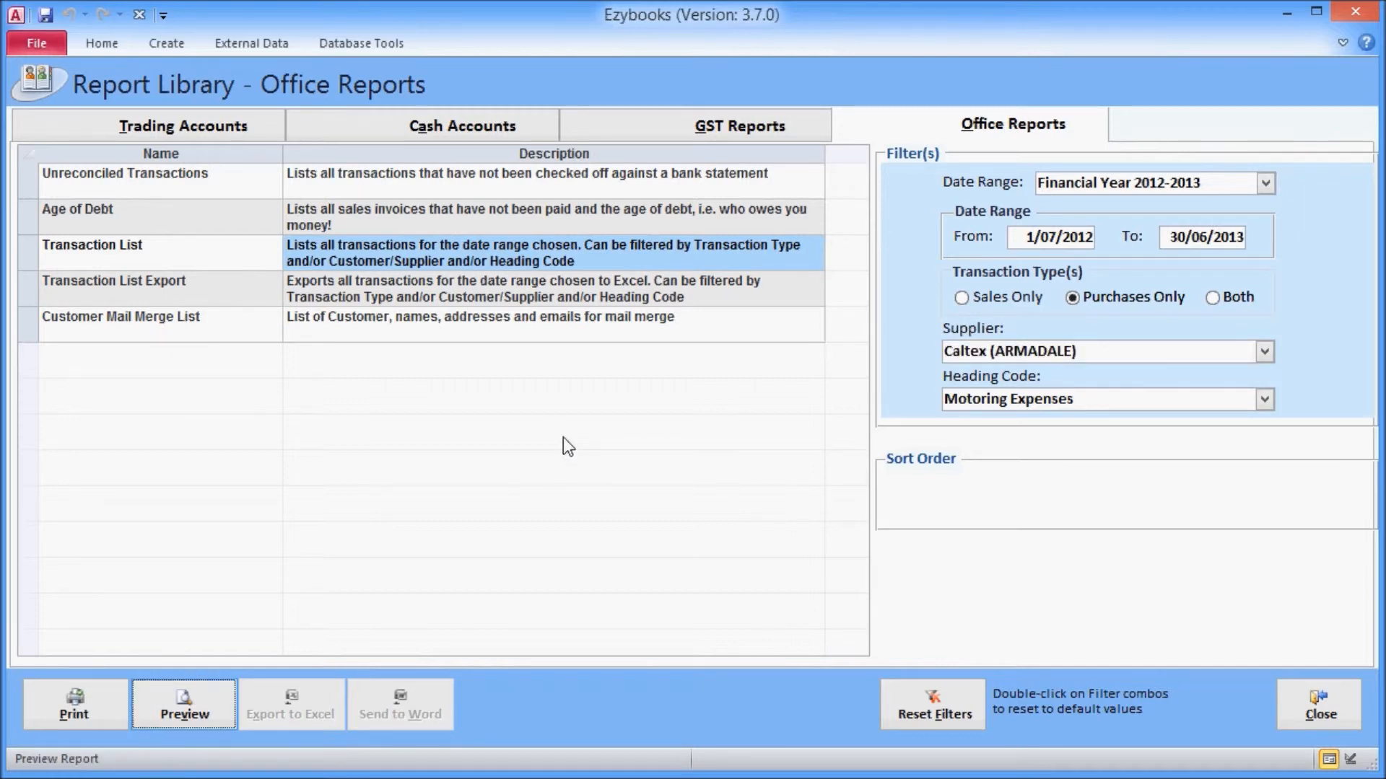
# Step: Preview the Top 20 Customers by Sales report from Trading Accounts for Financial Year 2012-2013 and close it
pyautogui.click(270, 130)
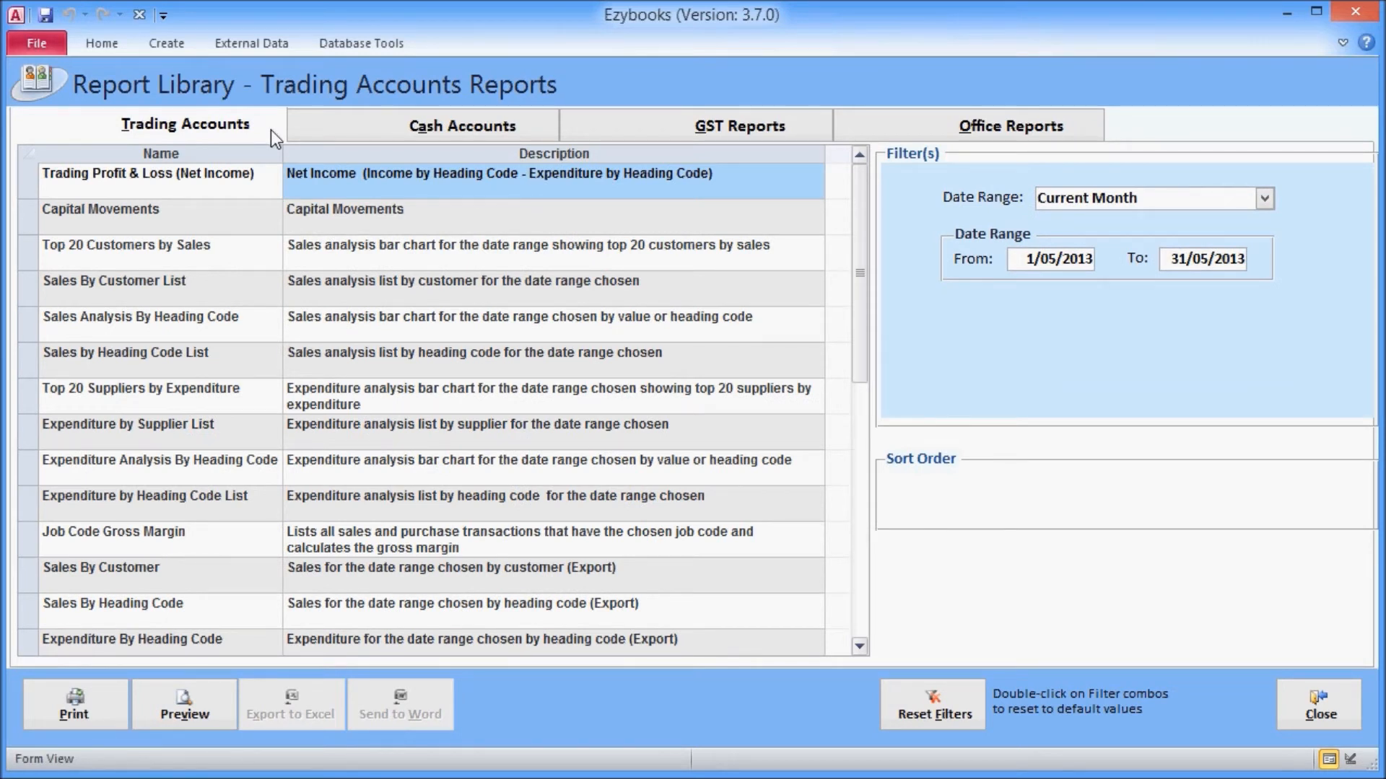
pyautogui.click(196, 248)
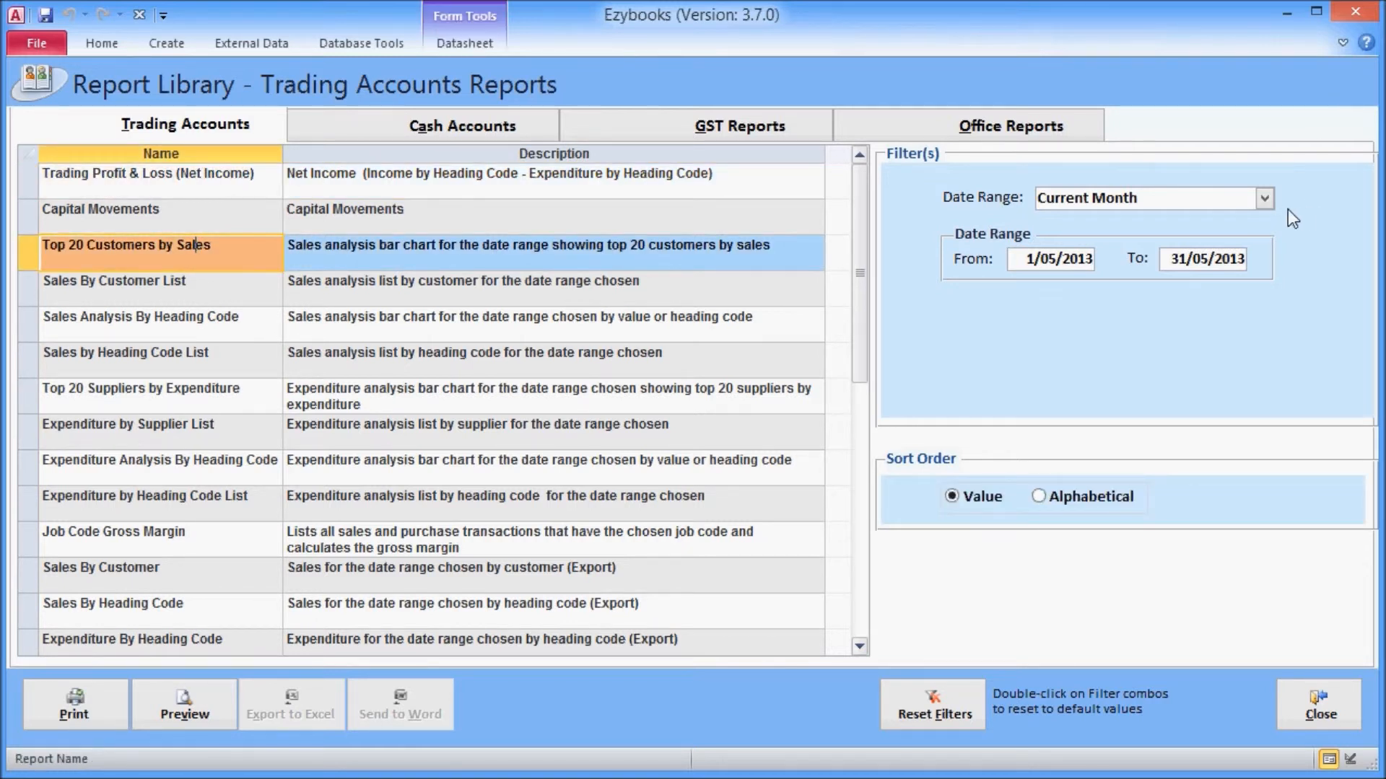
pyautogui.click(1264, 199)
pyautogui.click(1216, 237)
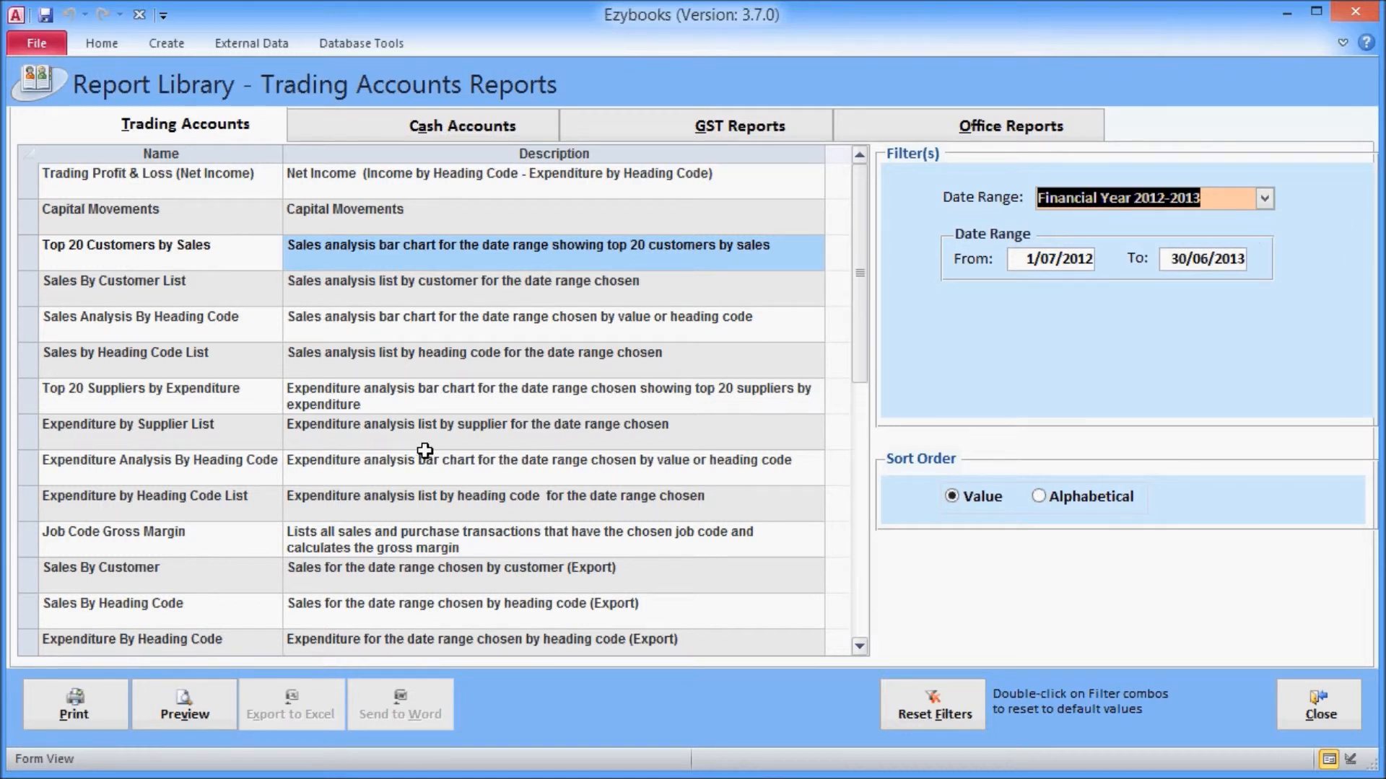
pyautogui.click(211, 703)
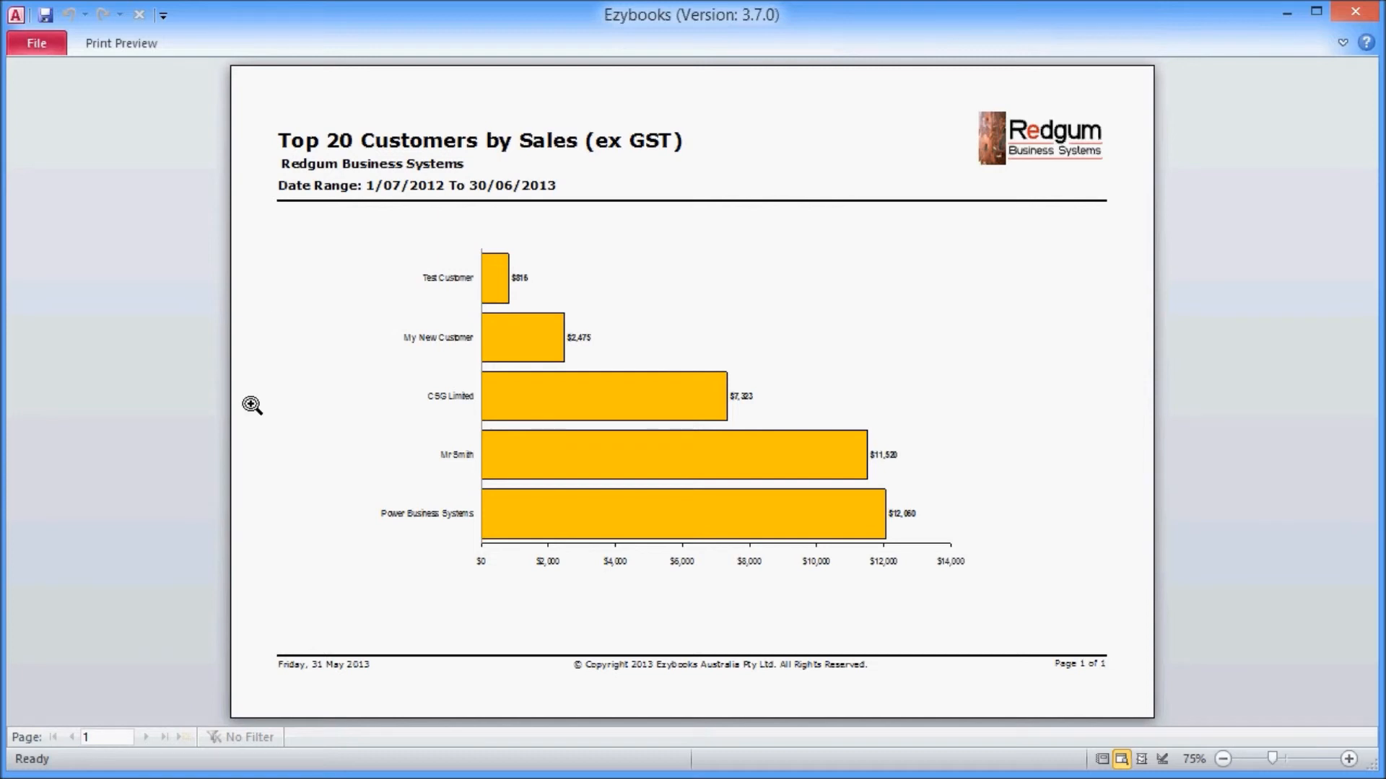
pyautogui.rightClick(367, 353)
pyautogui.click(438, 498)
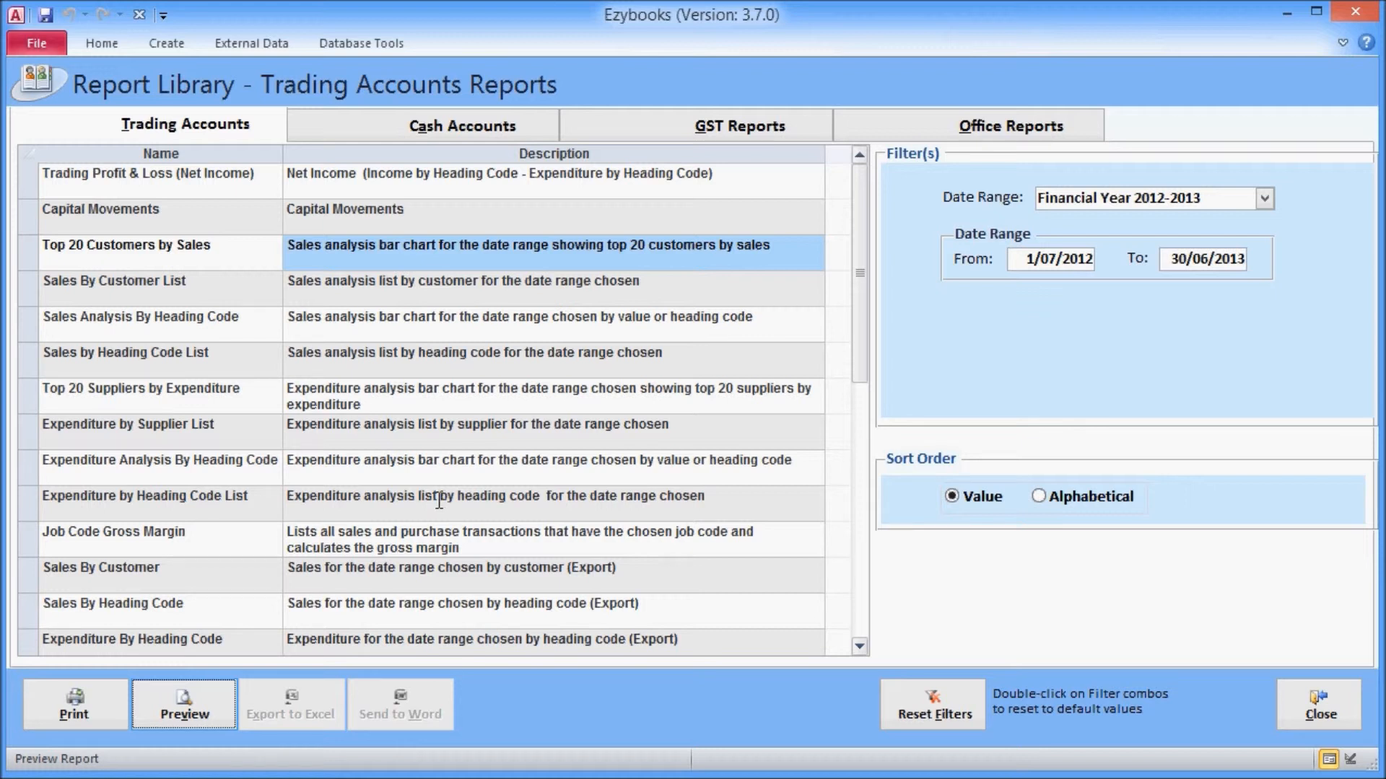
# Step: Preview the Expenditure by Supplier List report, examine the supplier amounts up close, and close the report
pyautogui.click(147, 431)
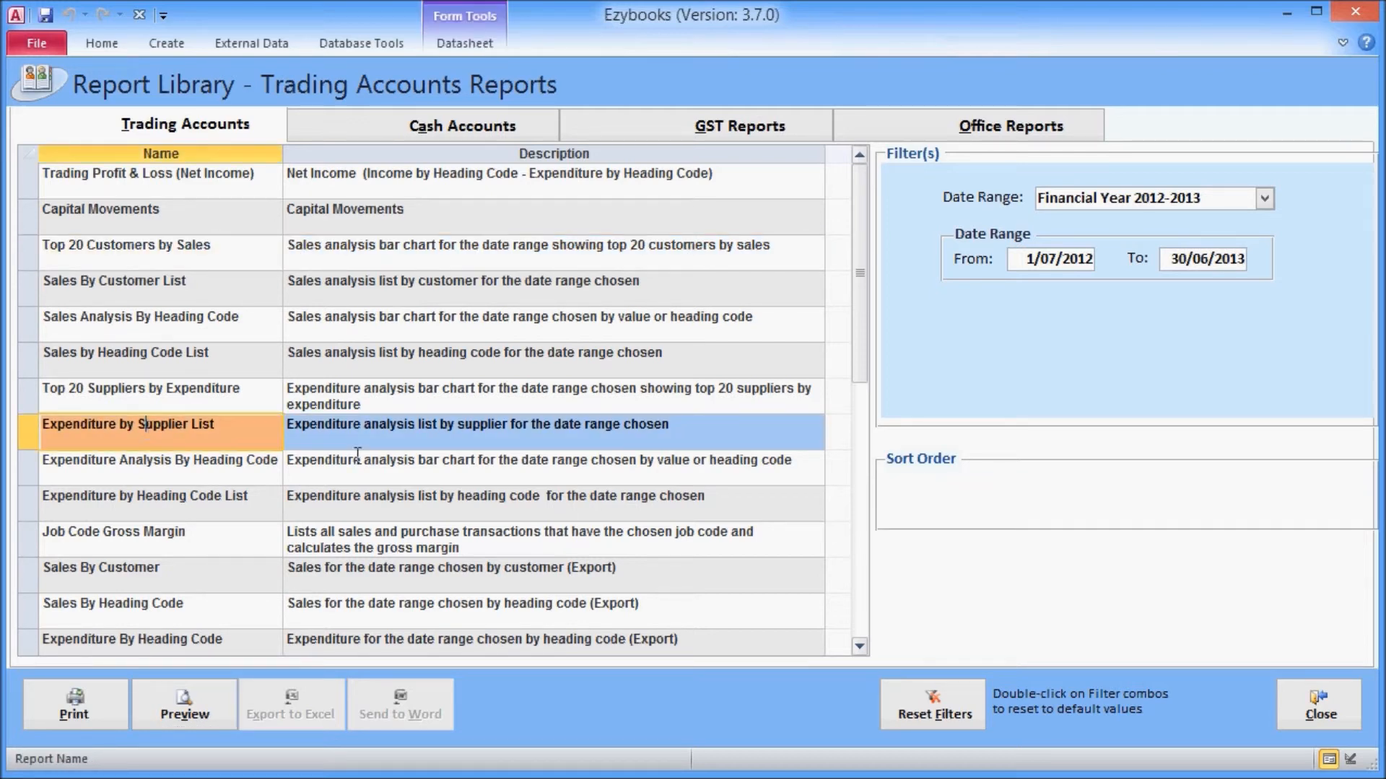
pyautogui.click(201, 707)
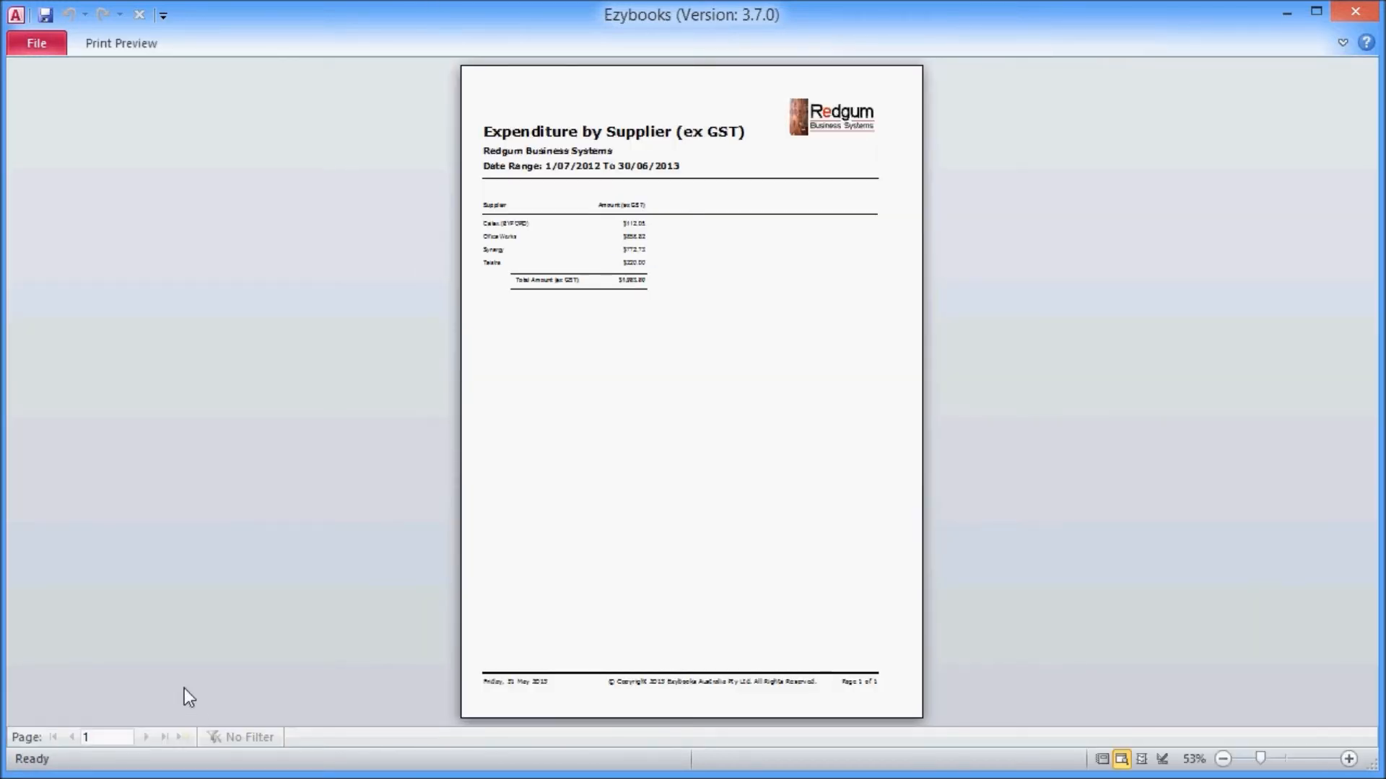
pyautogui.click(538, 198)
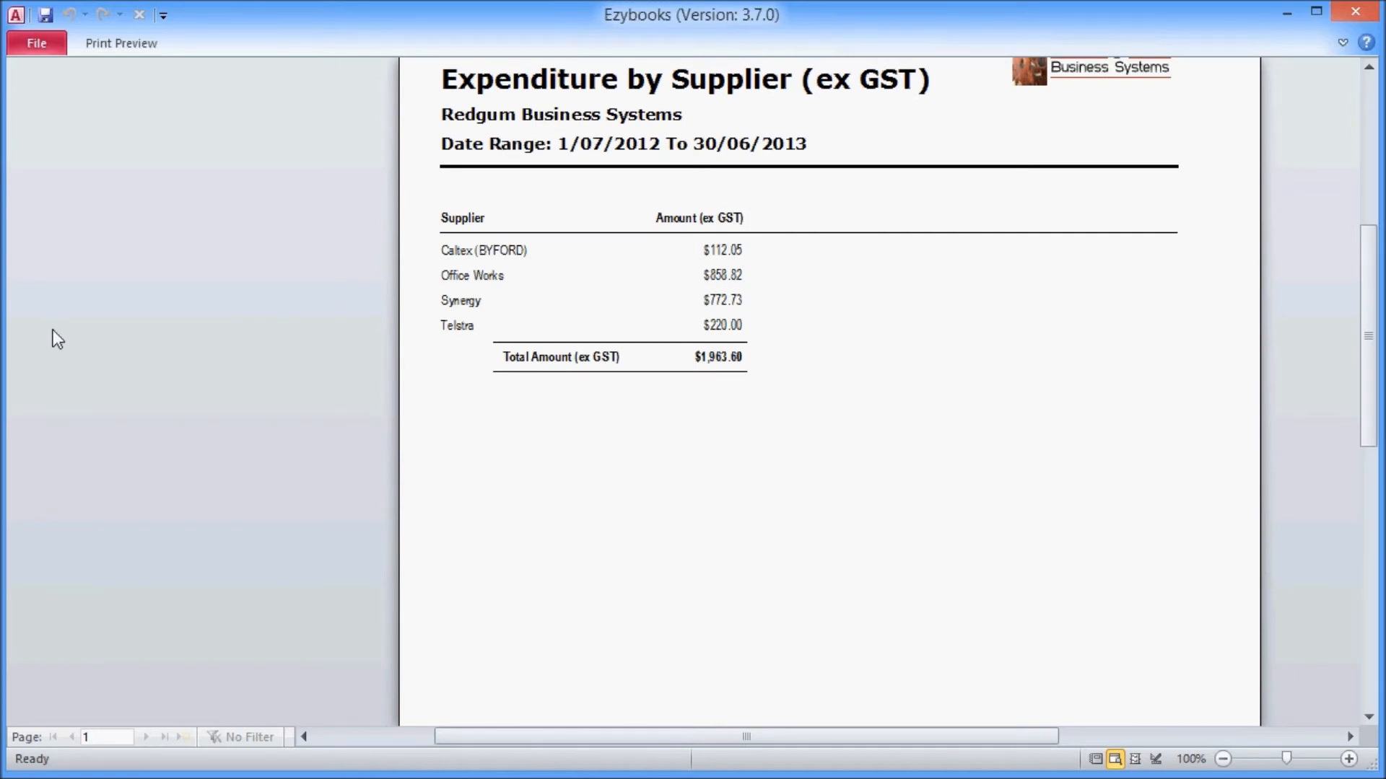
pyautogui.rightClick(606, 273)
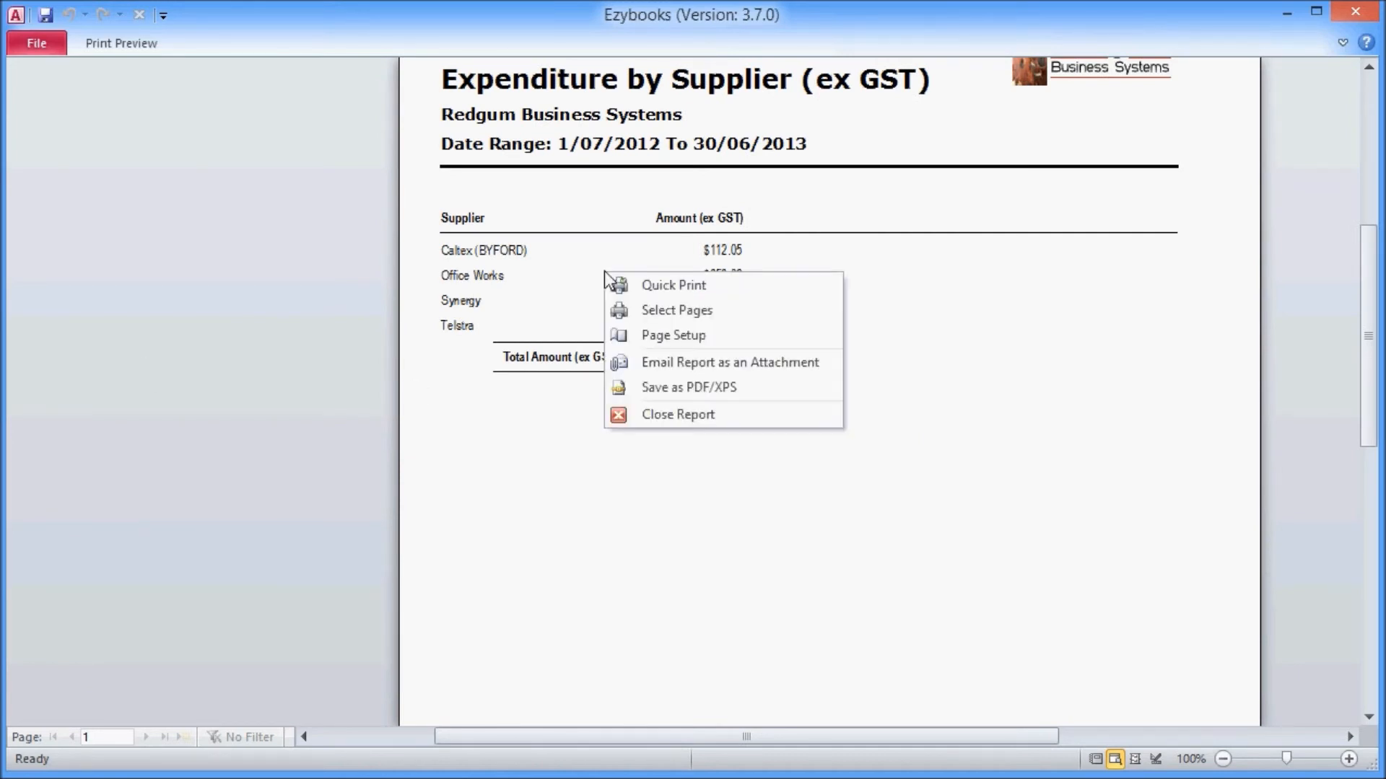
pyautogui.click(680, 411)
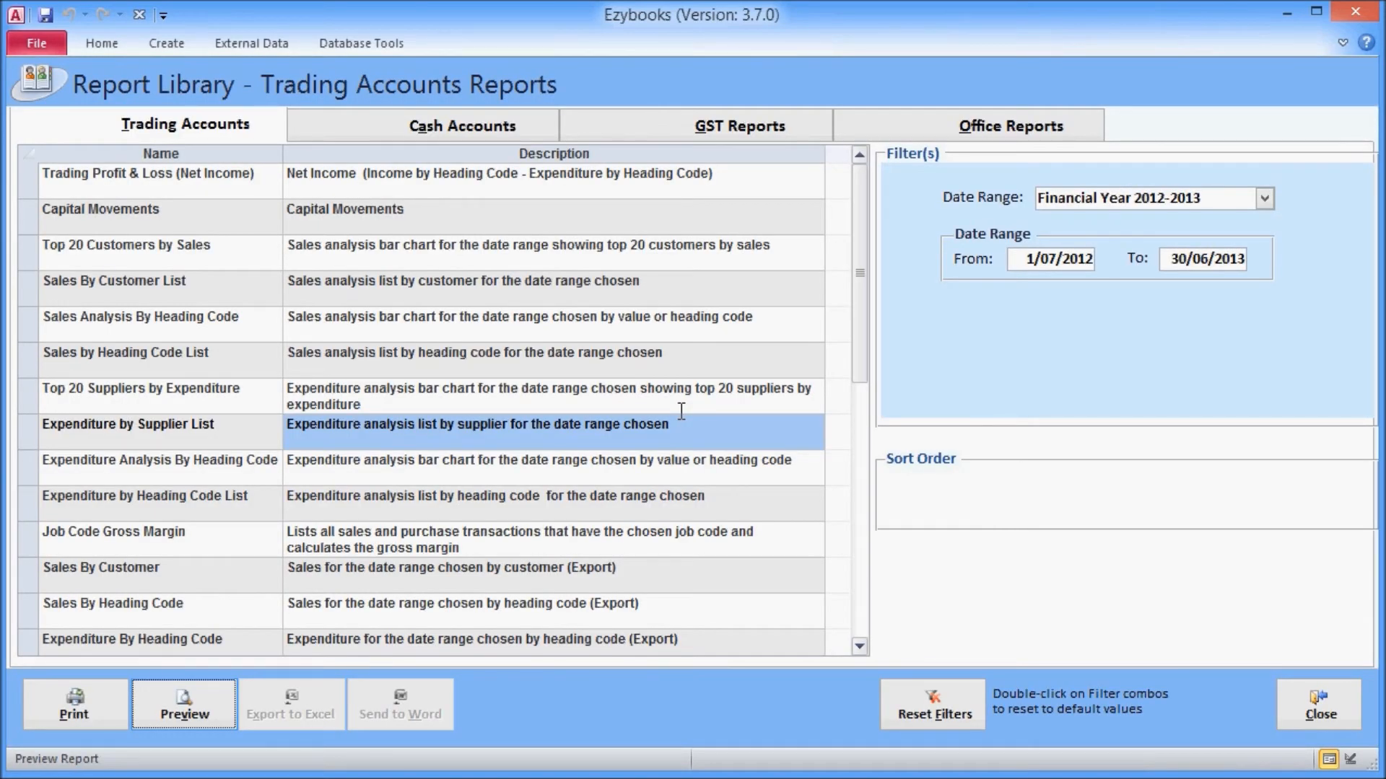
# Step: Preview the Job Code Gross Margin report for job code 1234 and close it
pyautogui.click(208, 543)
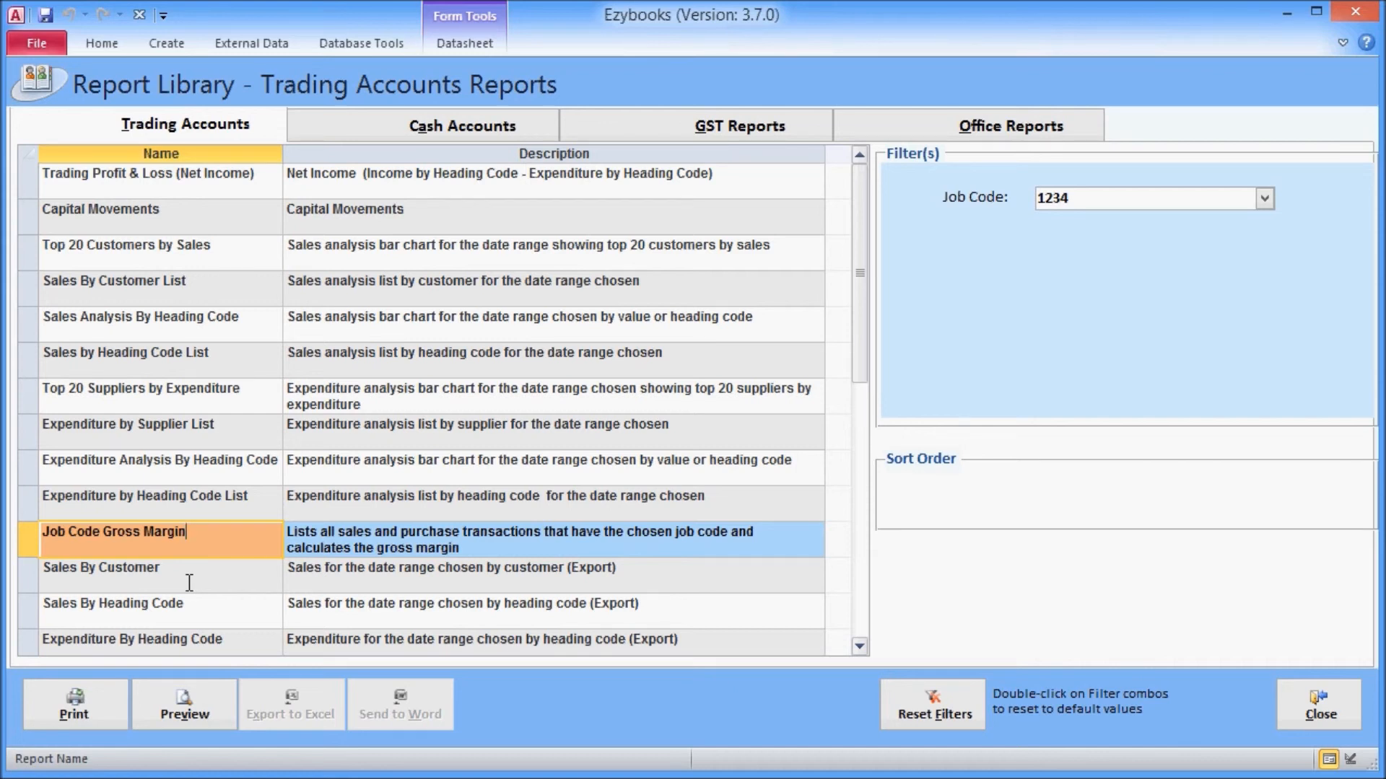
pyautogui.press('Tab')
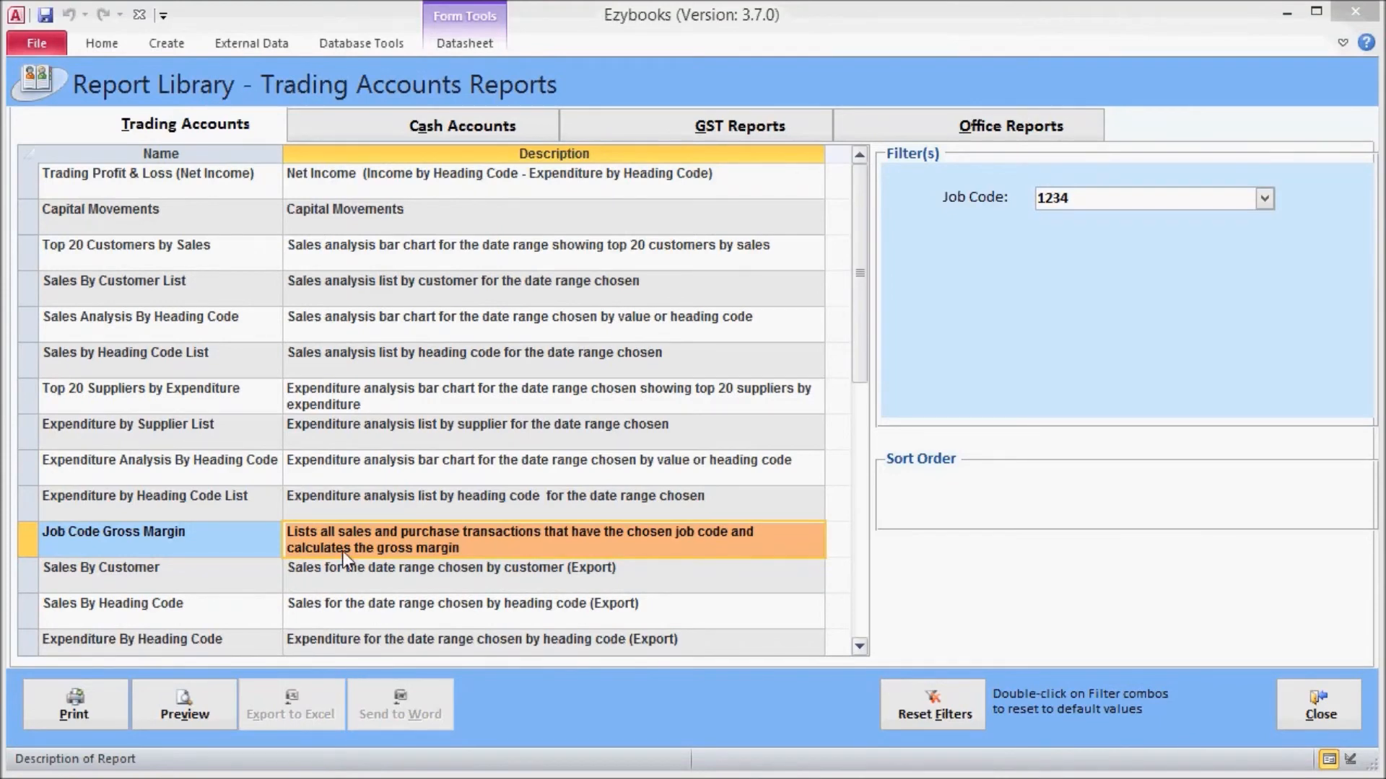
pyautogui.click(225, 707)
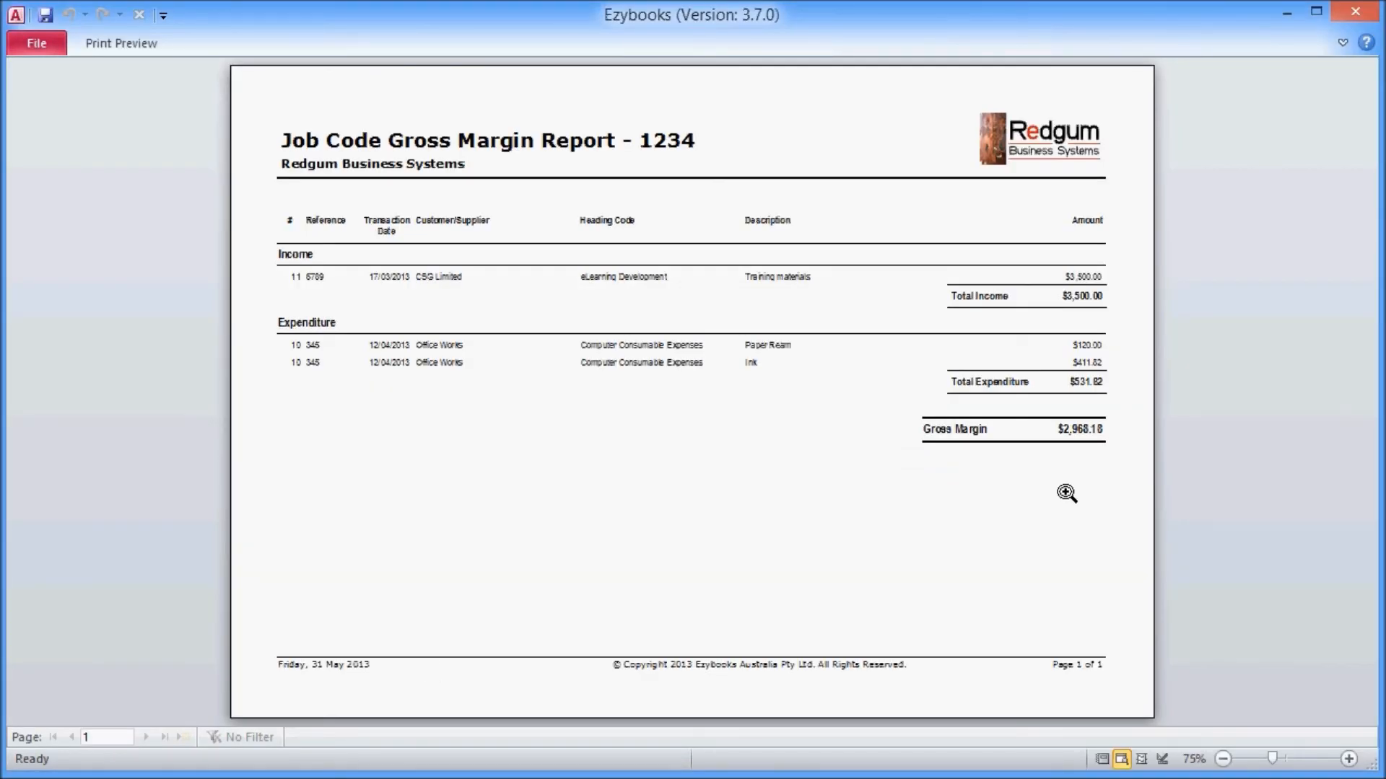
pyautogui.rightClick(615, 506)
pyautogui.click(691, 645)
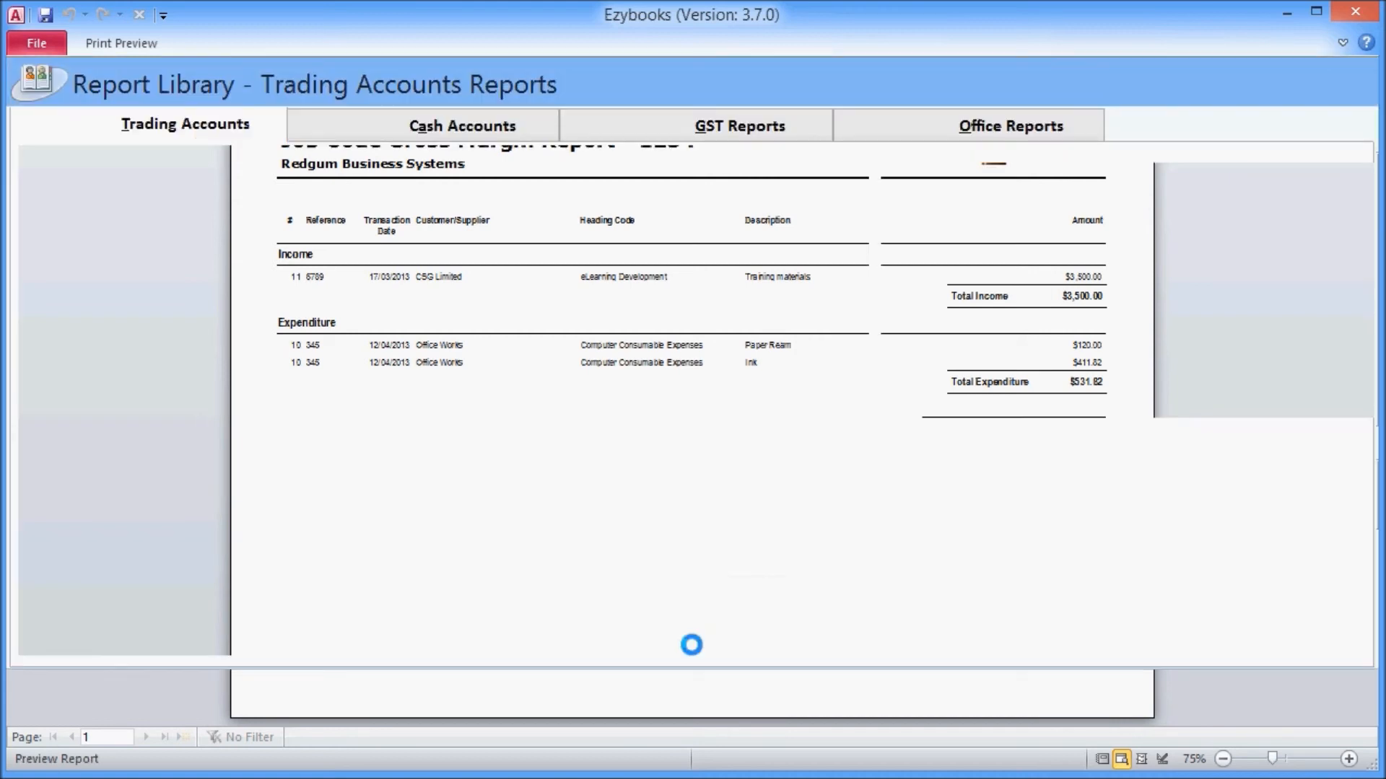